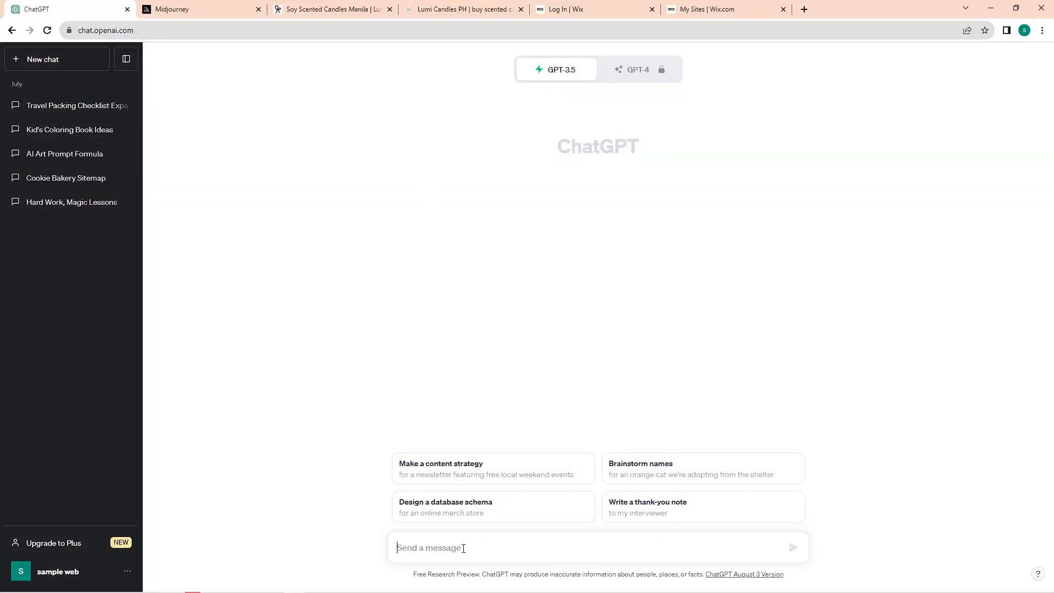
- Ask ChatGPT to create a sitemap for a scented candle e-commerce website
text(create)
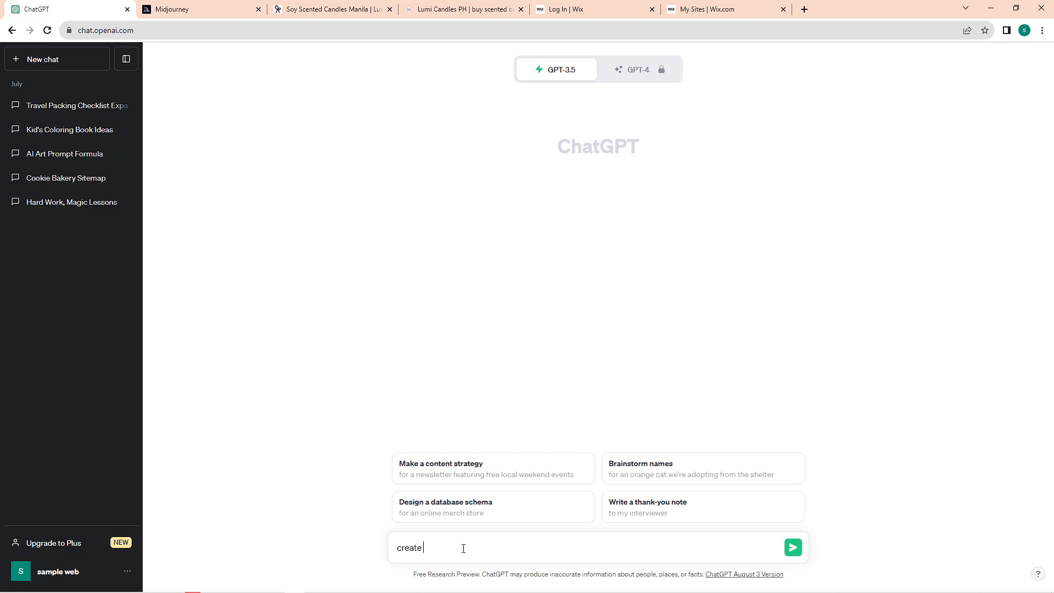
text( a sitemap for scented candle e-commers wesb)
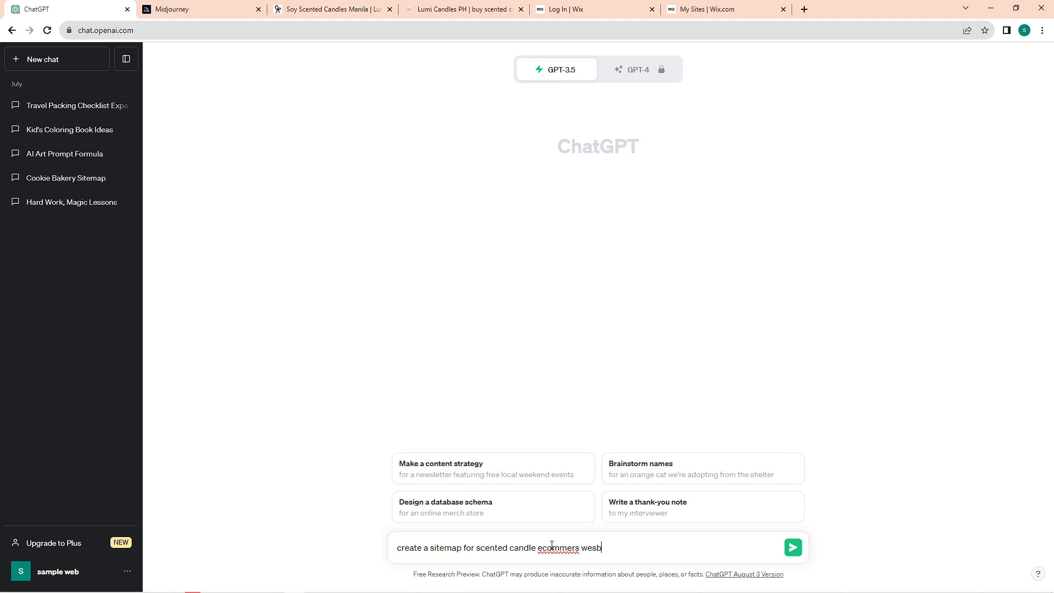
text(ite)
key(Return)
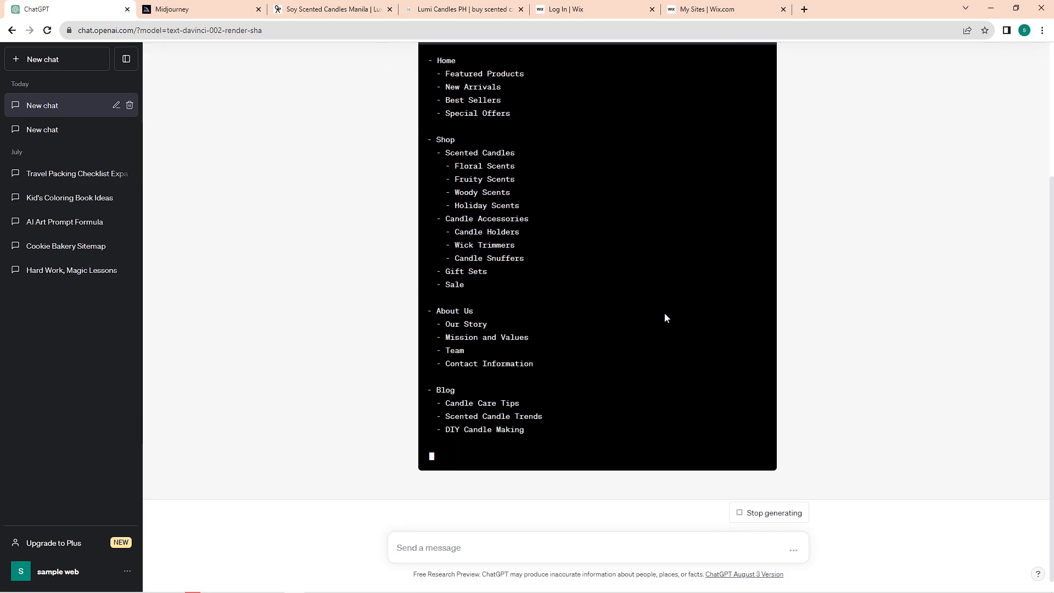
- Examine the generated sitemap from the Home section through the final Sitemap entry
scroll(581, 402, up, 5)
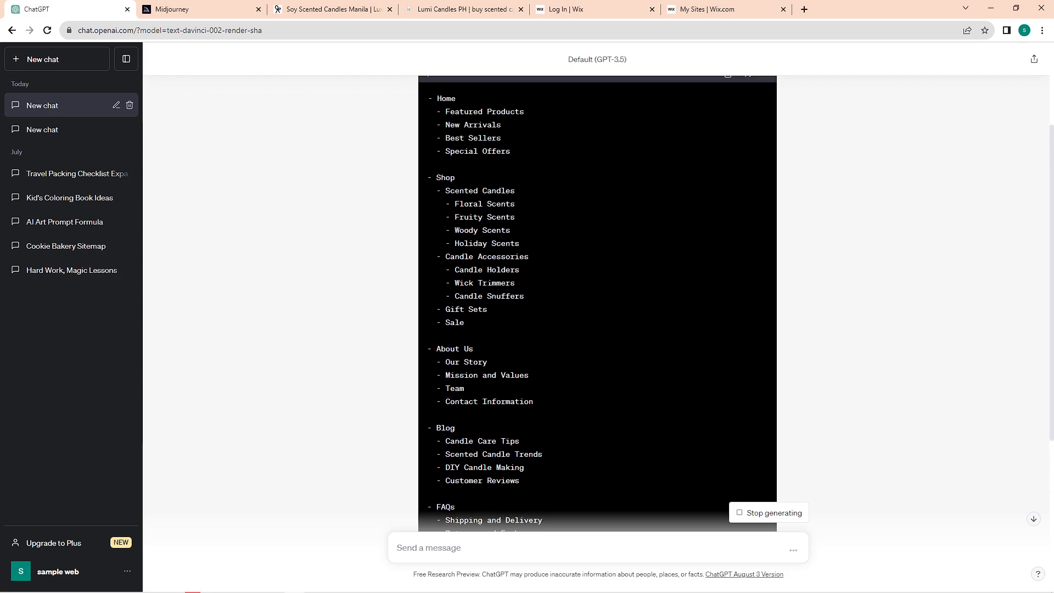
scroll(480, 287, up, 2)
drag(429, 223, 486, 395)
click(531, 383)
scroll(490, 394, down, 6)
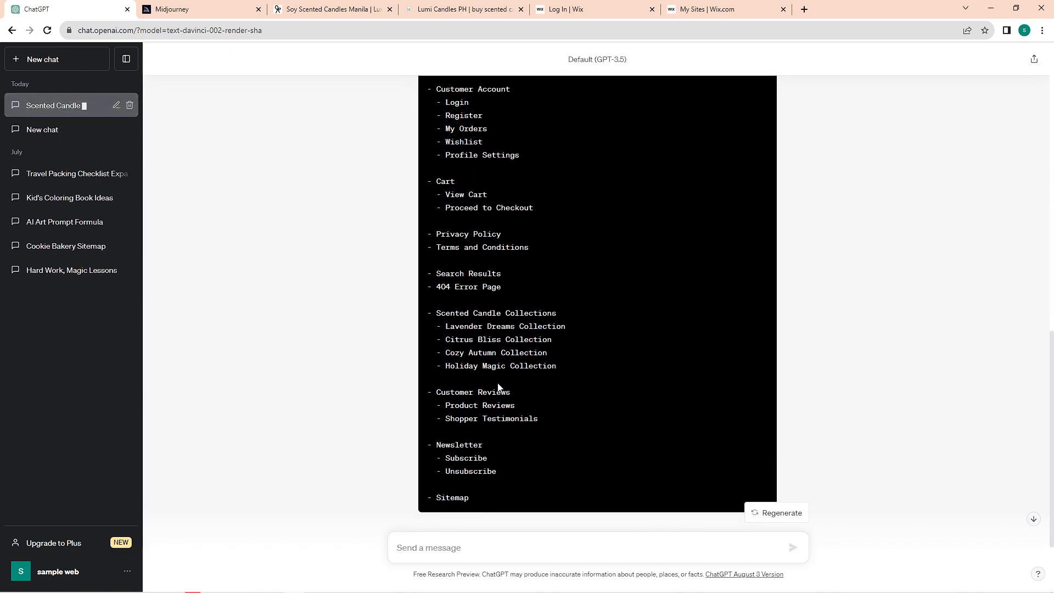
scroll(499, 387, up, 1)
scroll(499, 393, down, 2)
scroll(498, 393, up, 6)
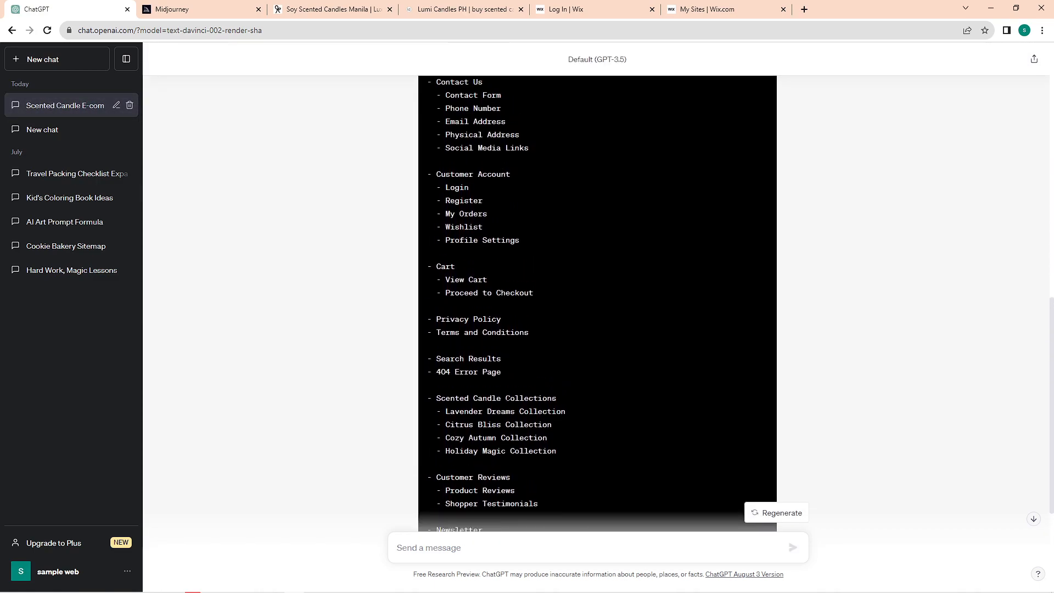
scroll(508, 391, up, 8)
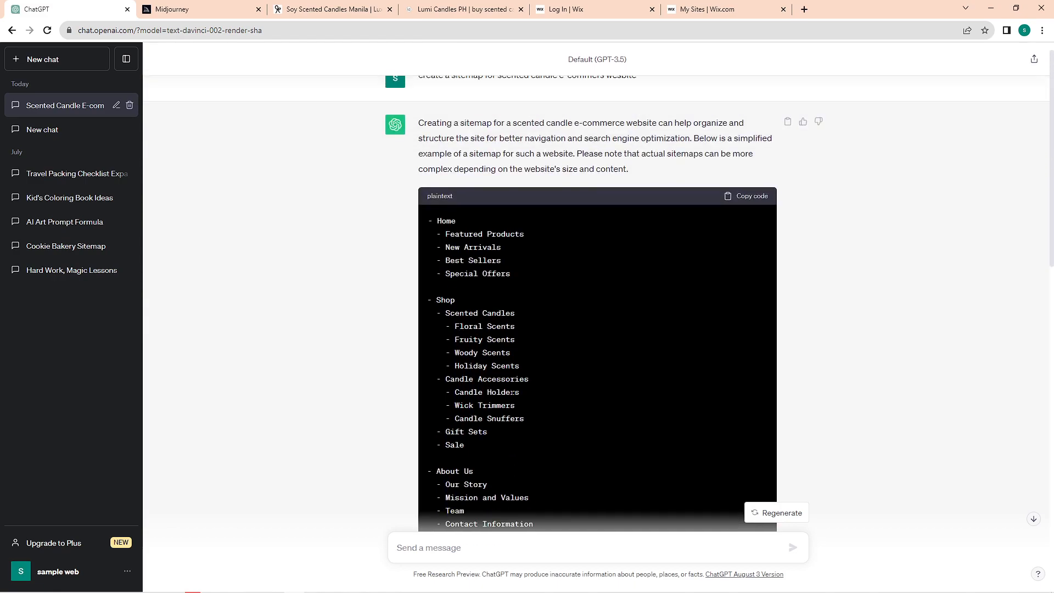
key(alt+Tab)
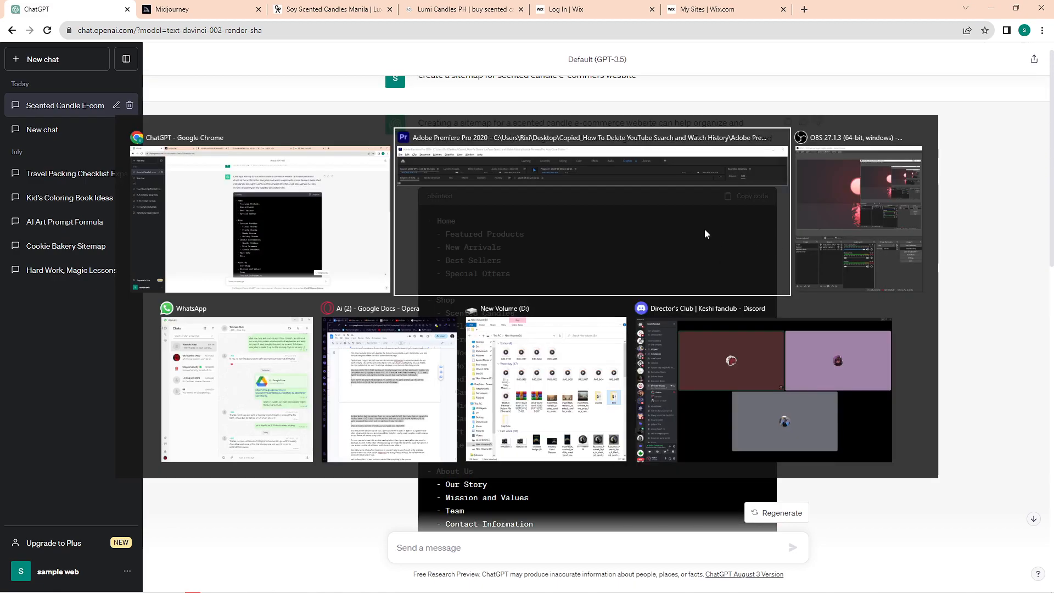
key(Escape)
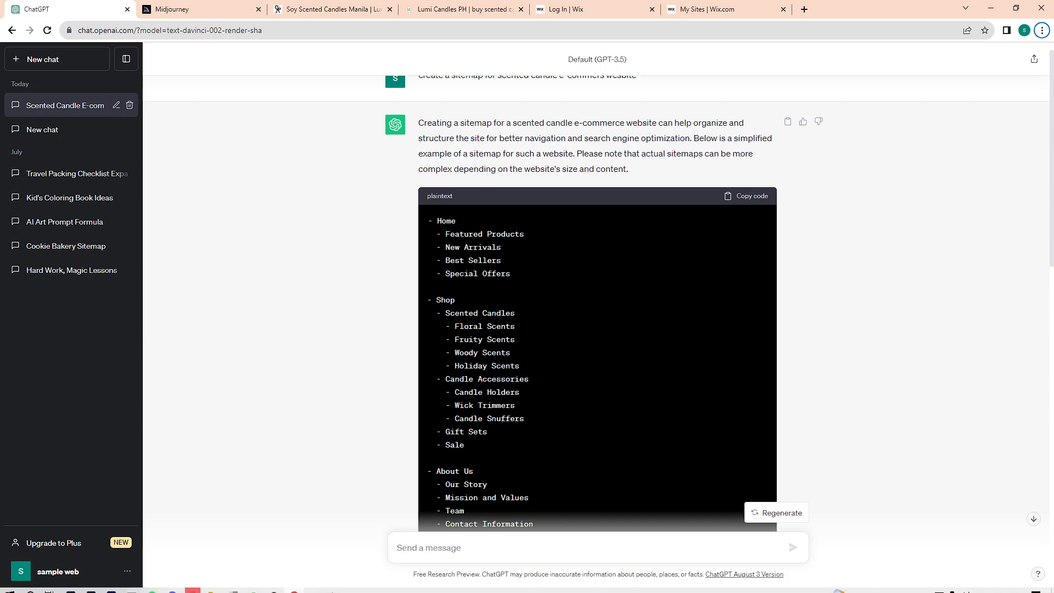
- Send the follow-up message "i will only sell jar candles" to have the sitemap revised
scroll(446, 546, down, 13)
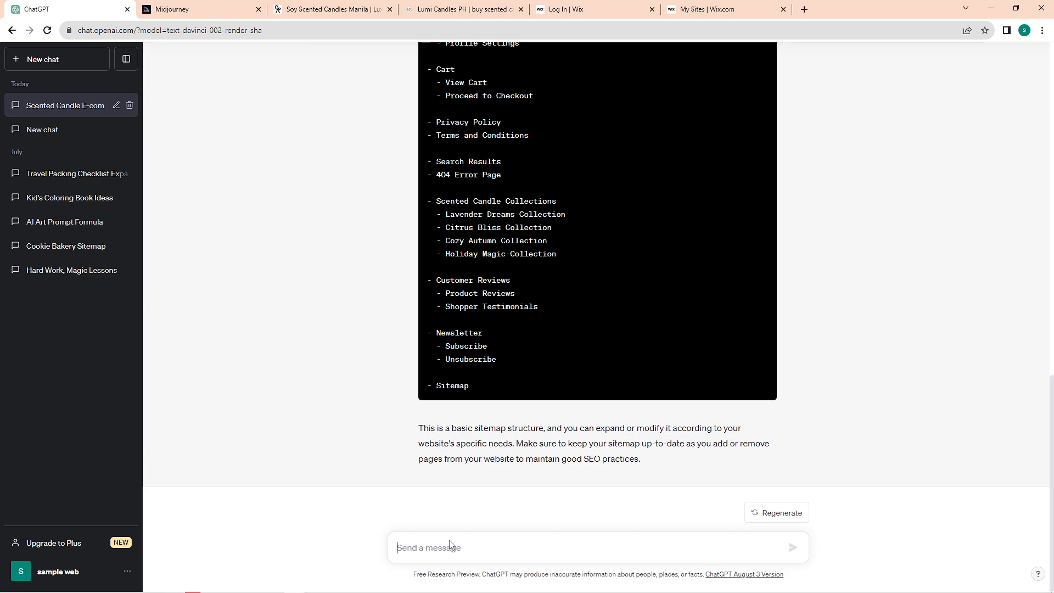
click(450, 545)
text(i will only sell jar candles)
key(Return)
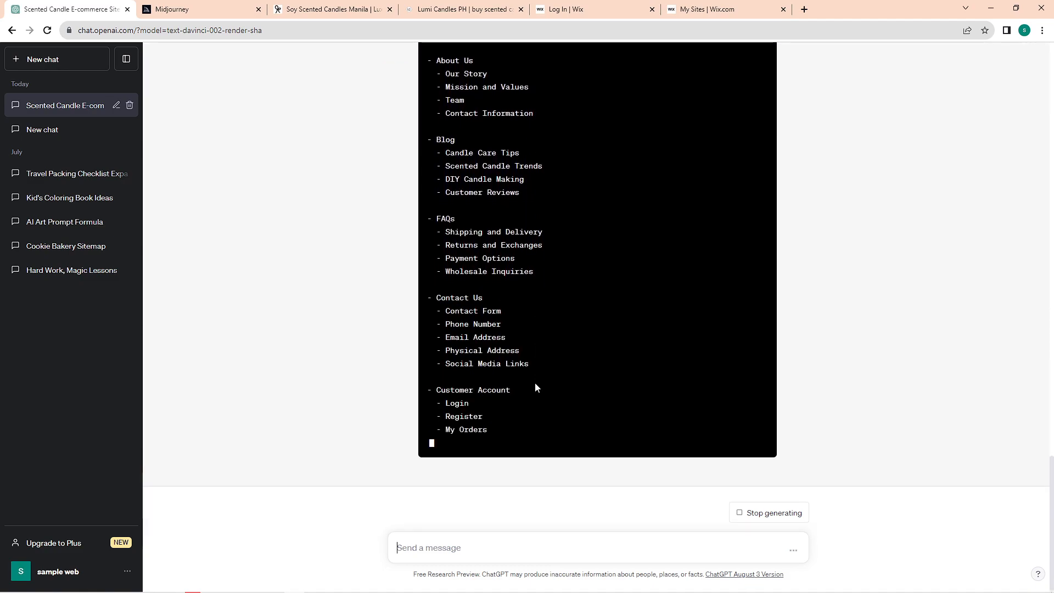
- Copy the revised jar candle sitemap and open the untitled Google Docs document in a new browser tab
scroll(677, 279, up, 10)
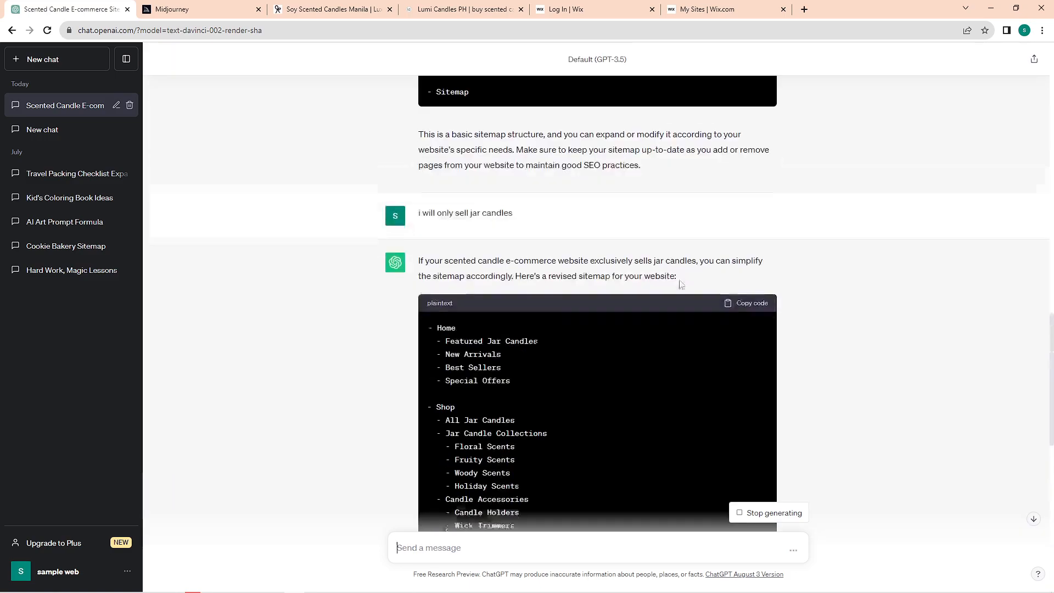
click(759, 314)
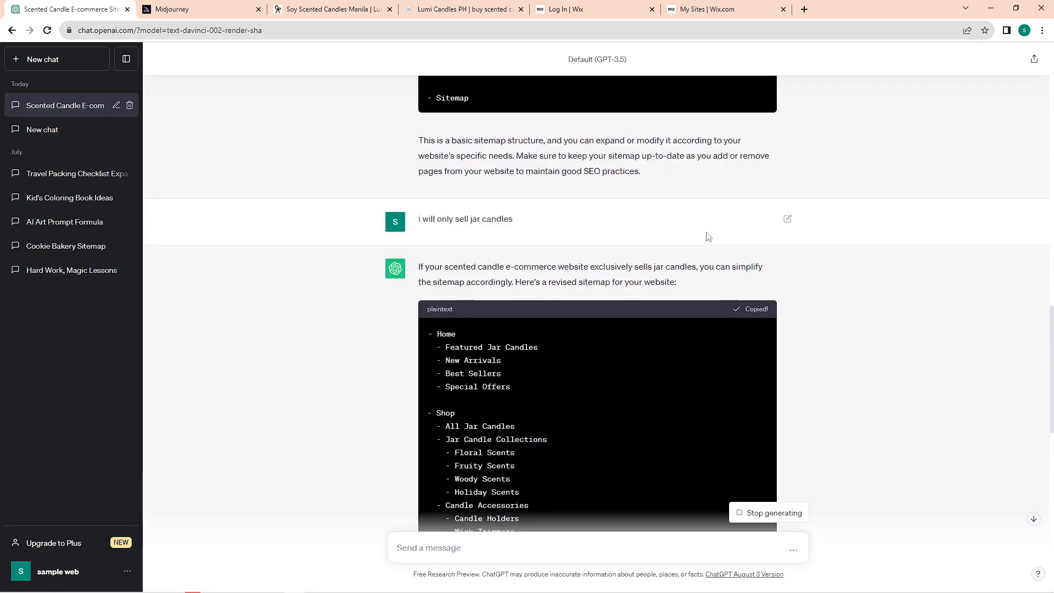
click(805, 9)
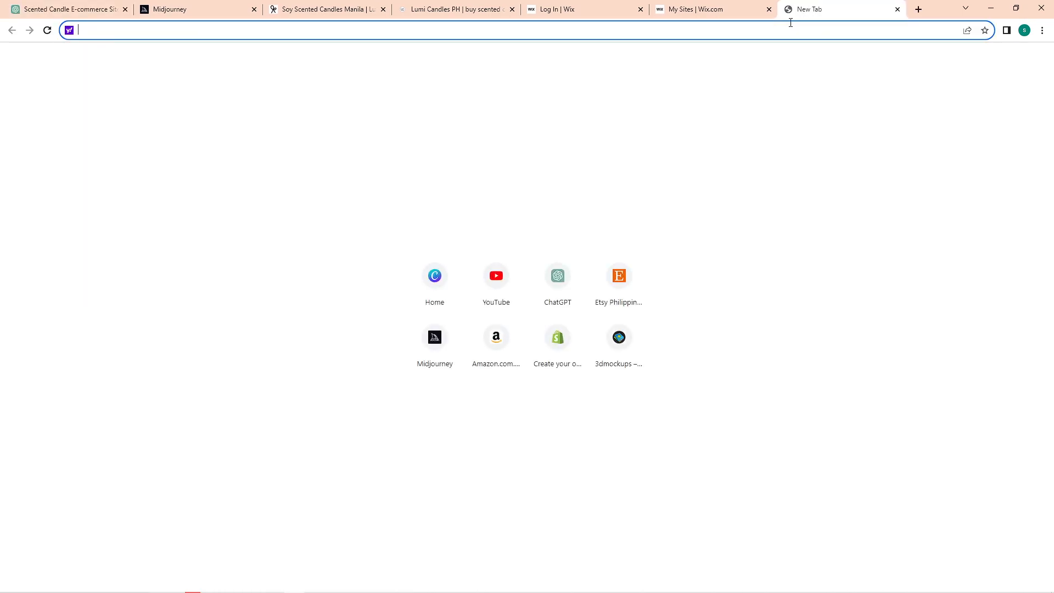
text(google do)
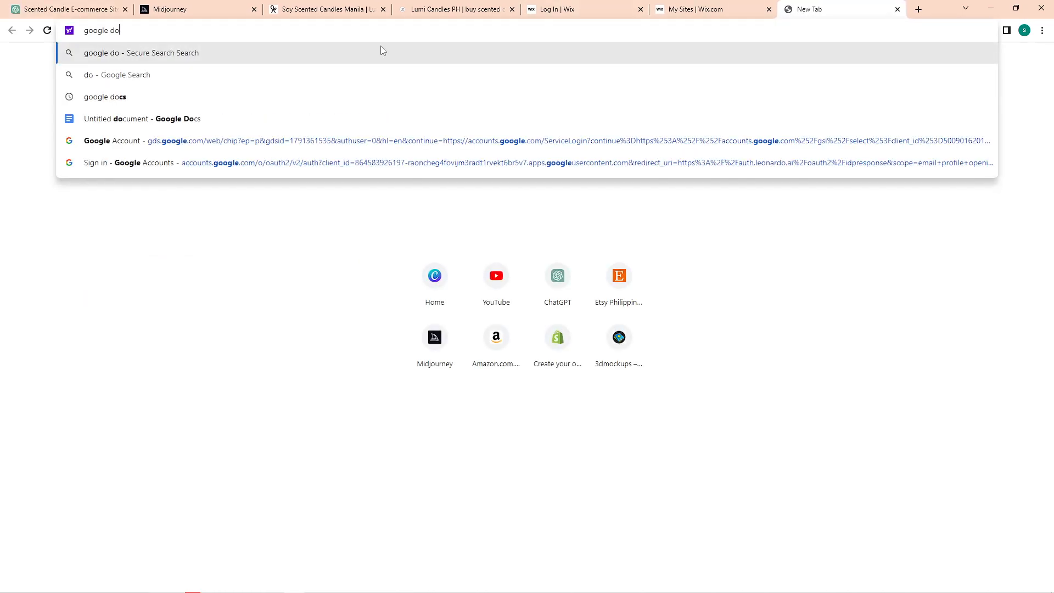
click(304, 115)
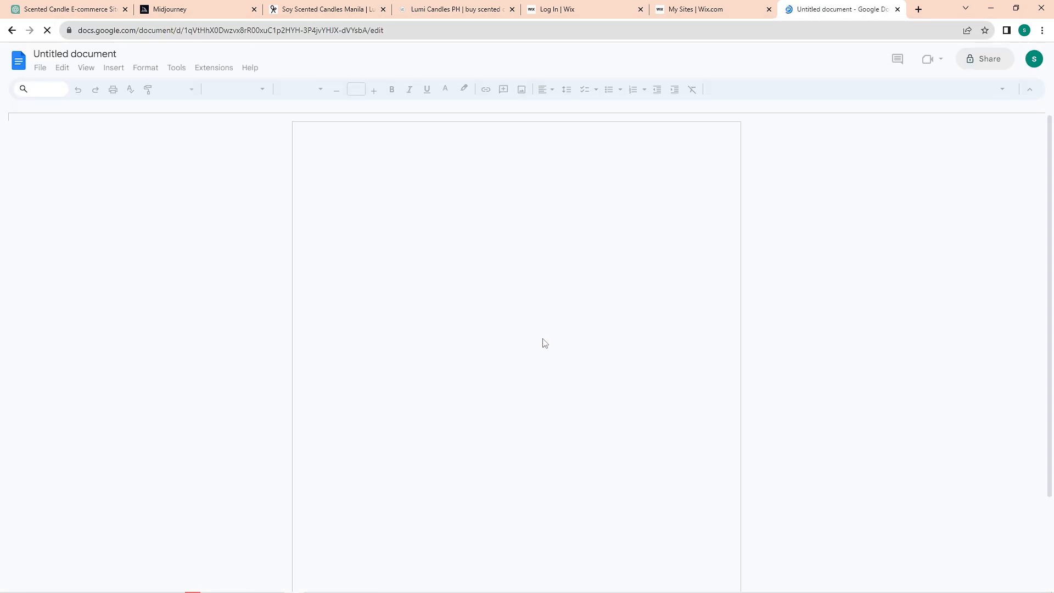
- Paste the copied sitemap into the untitled document and dismiss the pageless format notice
key(ctrl+a)
key(ctrl+v)
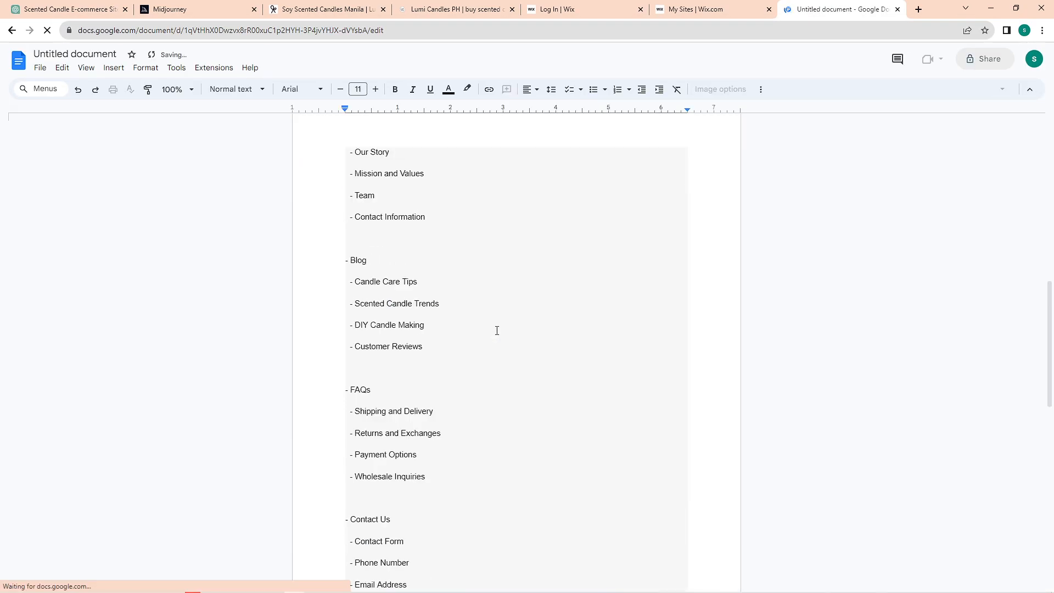
scroll(431, 379, up, 10)
scroll(439, 385, up, 3)
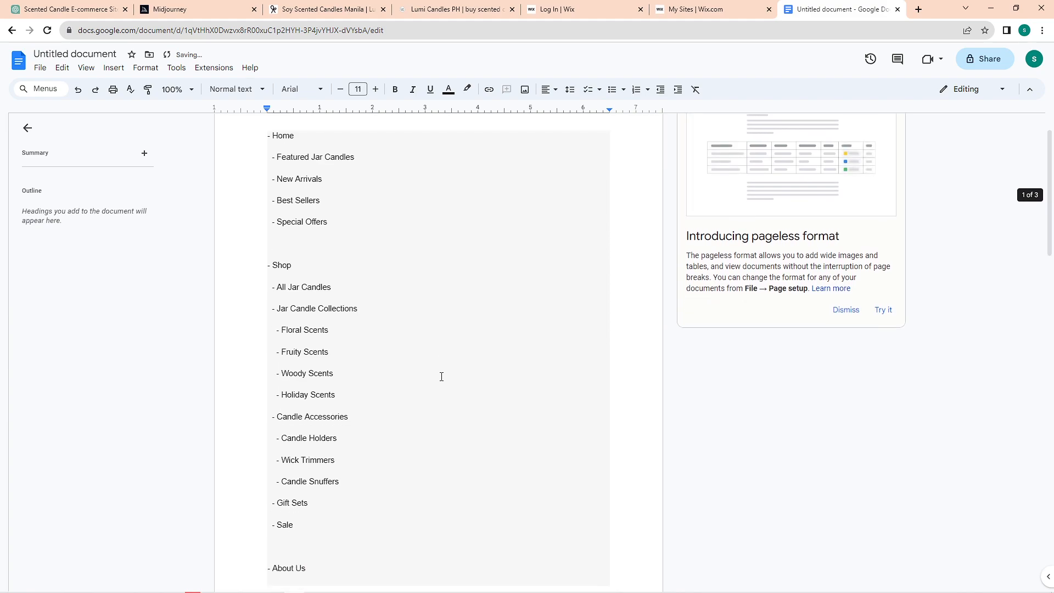
click(846, 365)
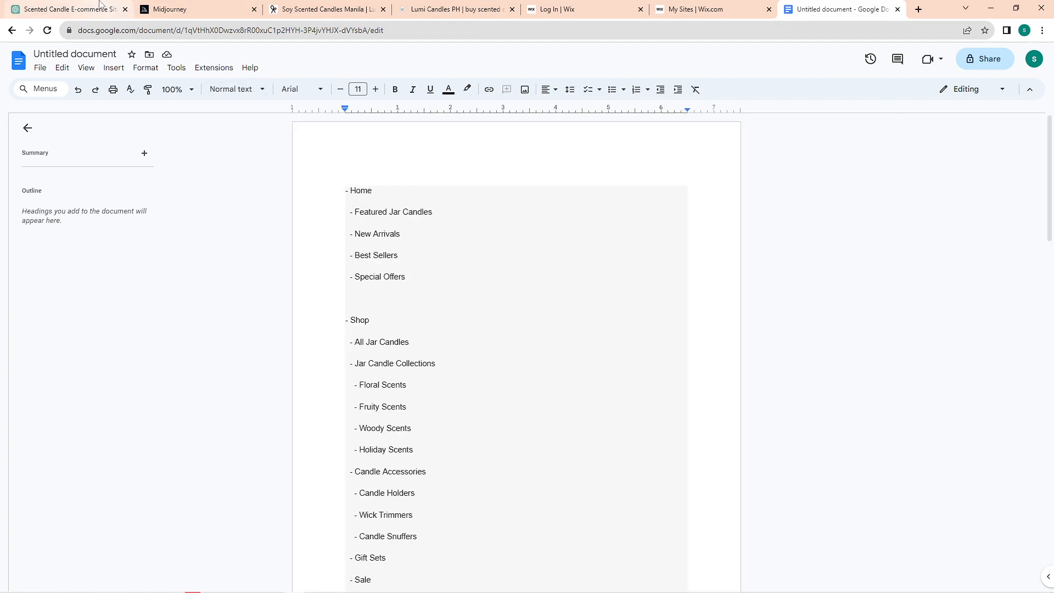
- Switch back to the ChatGPT conversation and send the request "create a homepage copy"
click(64, 10)
scroll(588, 406, down, 4)
scroll(532, 506, down, 10)
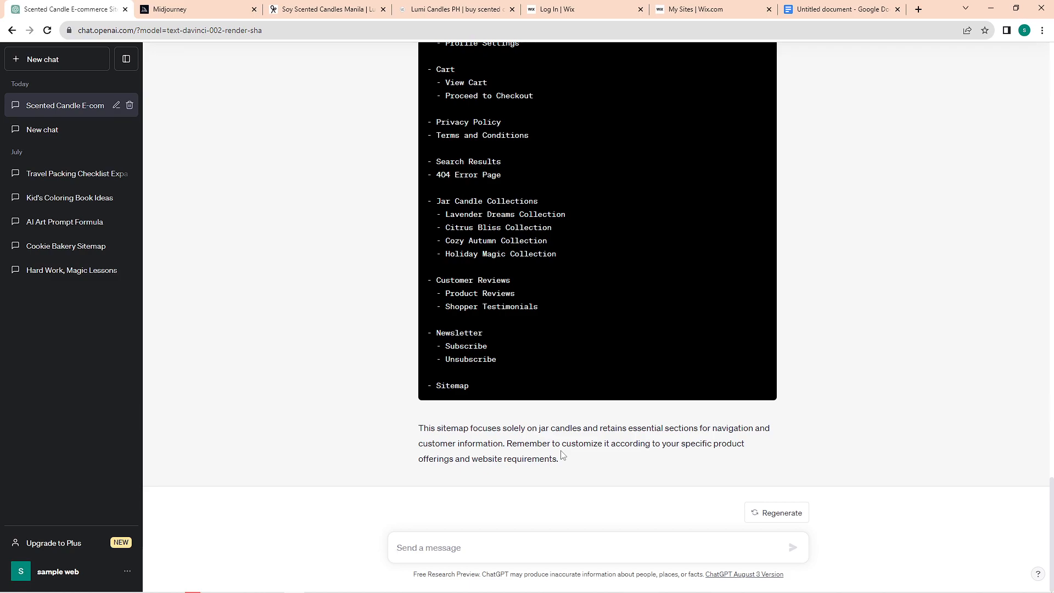
text(create a homepage cop)
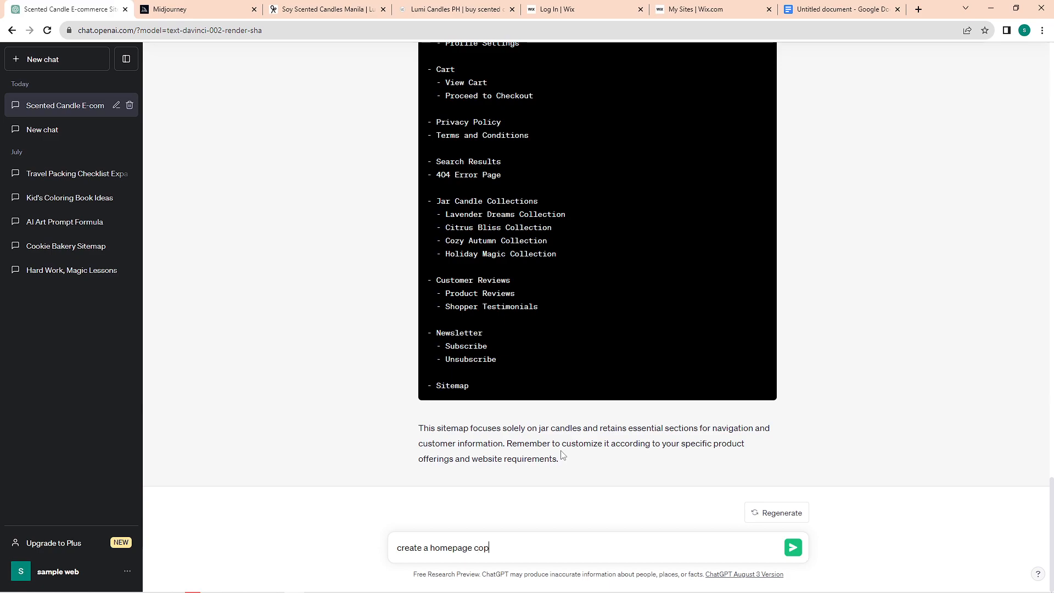
text(y)
key(Return)
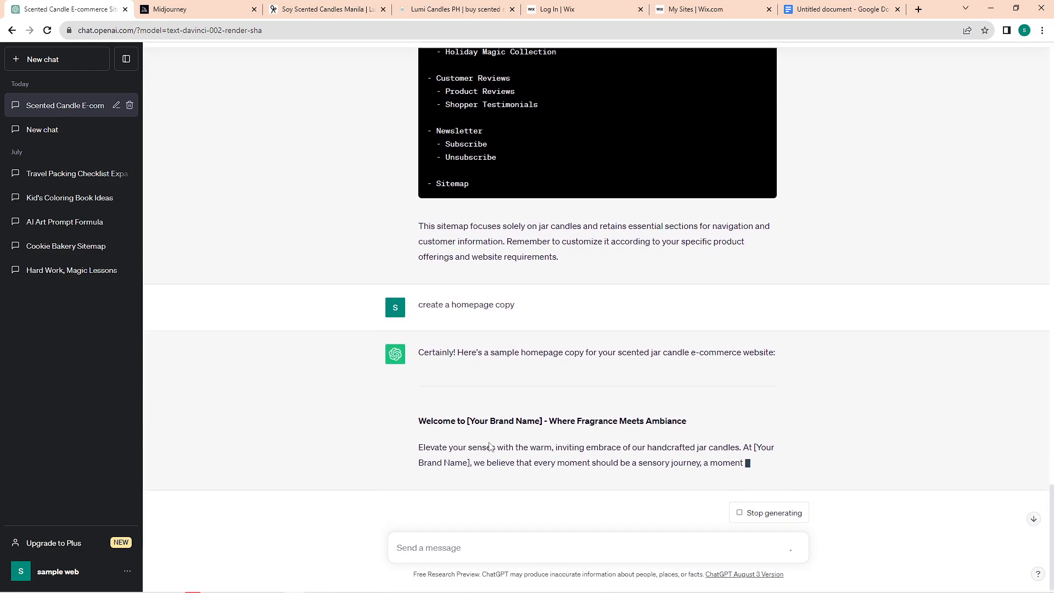
- Read the welcome, signature collections and candlelight sections of the generated homepage copy
drag(755, 374, 475, 347)
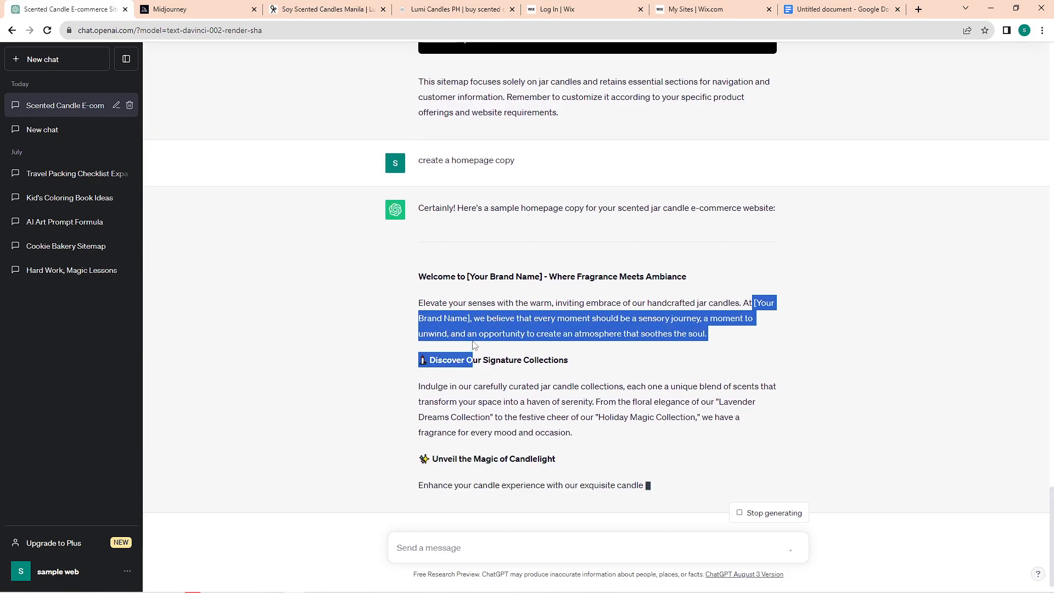
click(615, 282)
scroll(615, 281, up, 3)
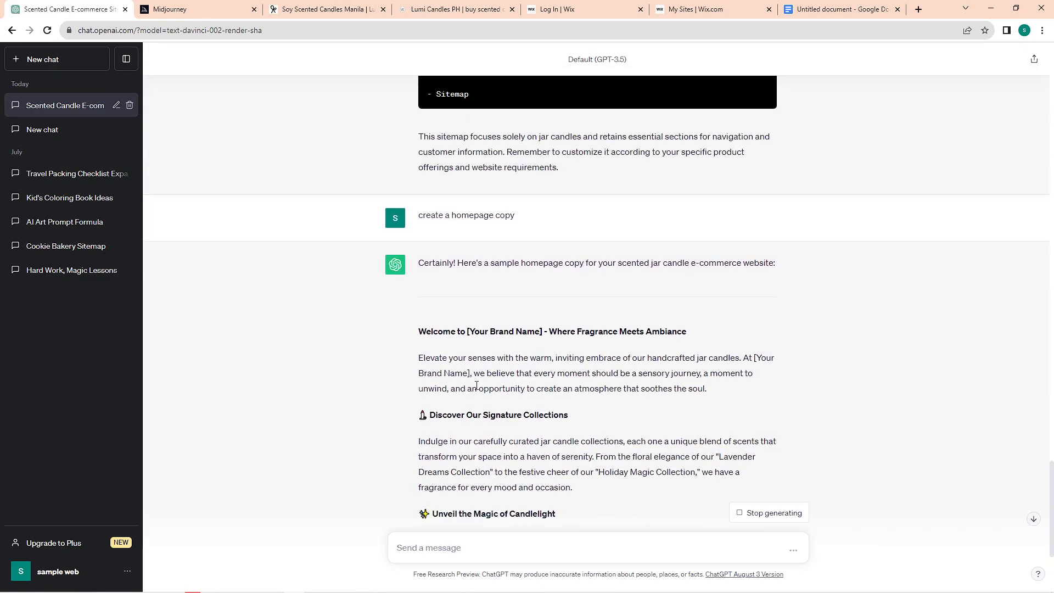
scroll(464, 428, down, 3)
drag(420, 276, 585, 326)
scroll(585, 326, down, 1)
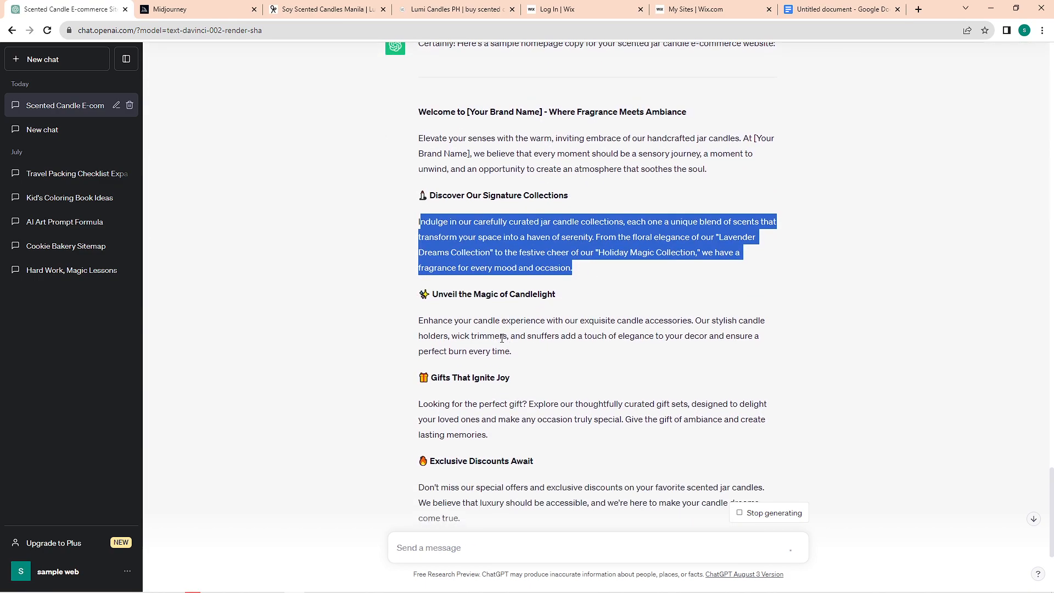
click(421, 296)
drag(420, 295, 519, 357)
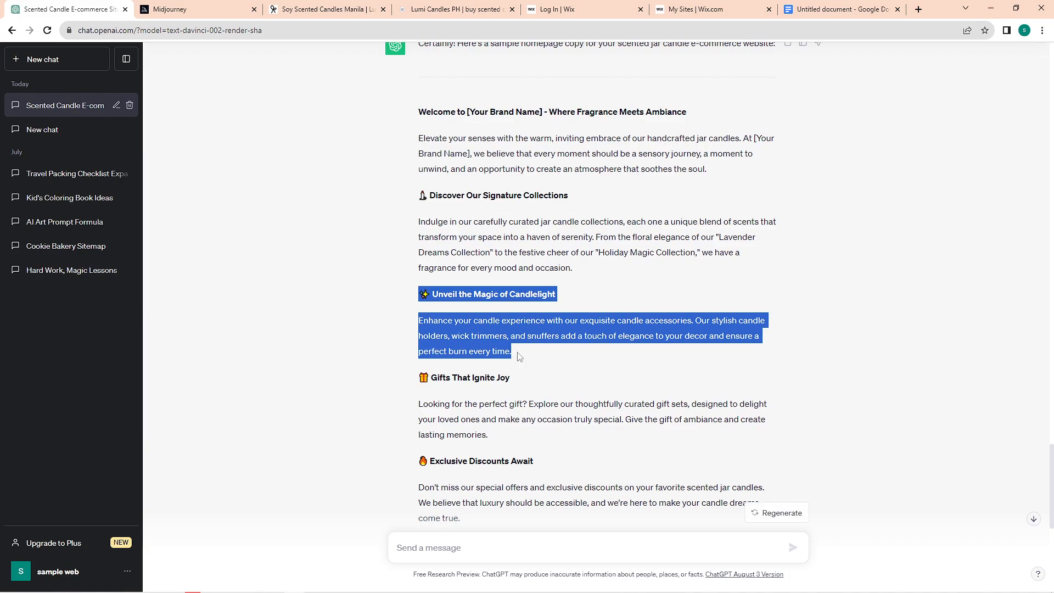
click(519, 357)
- Review the rest of the homepage copy down to the closing Shop Now text, and return to its beginning
scroll(519, 357, down, 3)
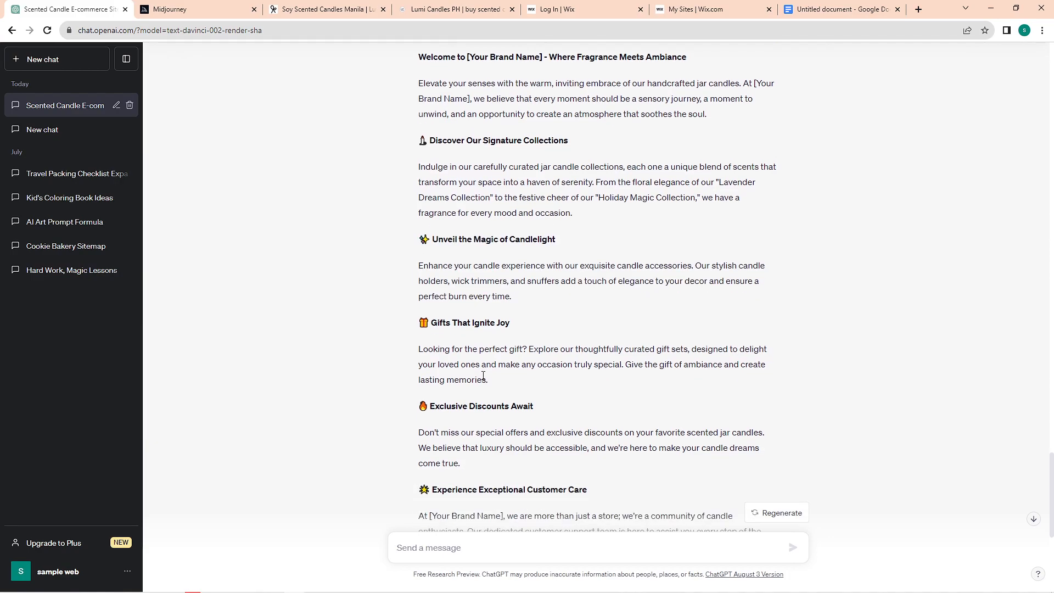
scroll(484, 374, down, 4)
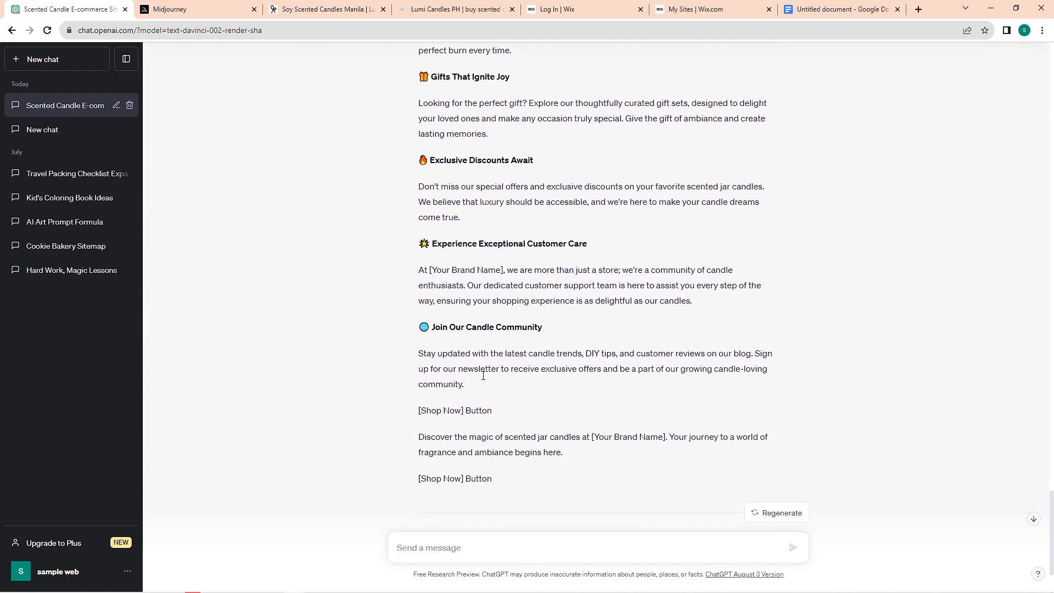
scroll(483, 379, up, 5)
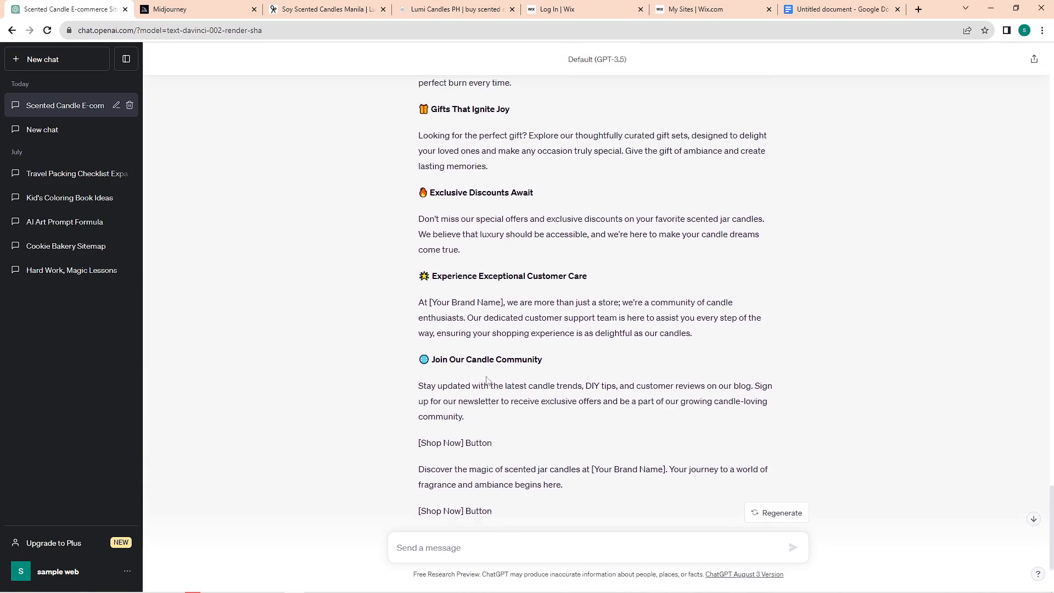
scroll(490, 381, up, 1)
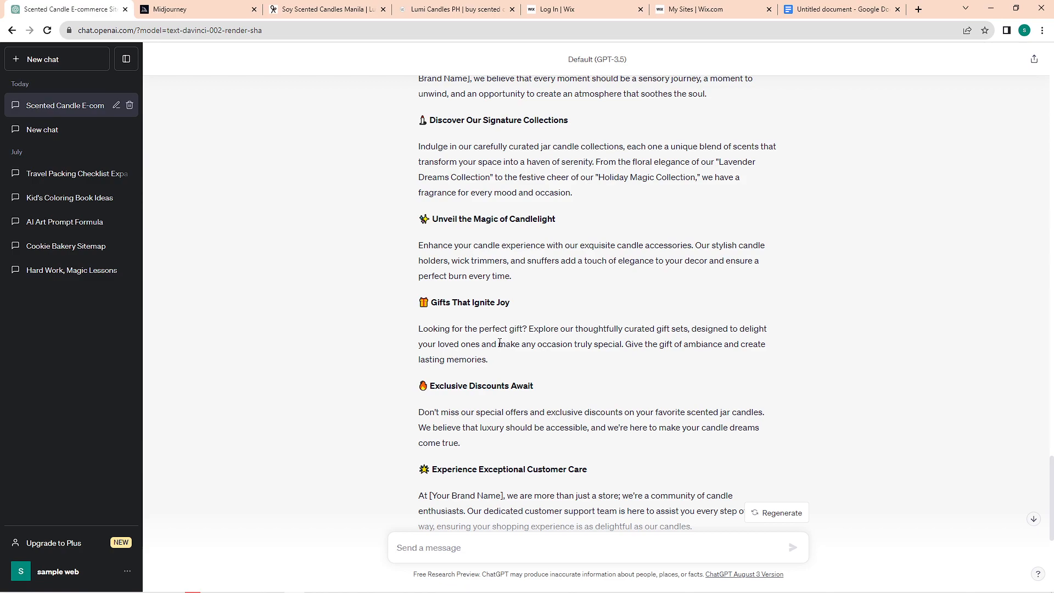
scroll(454, 264, up, 2)
drag(420, 149, 544, 398)
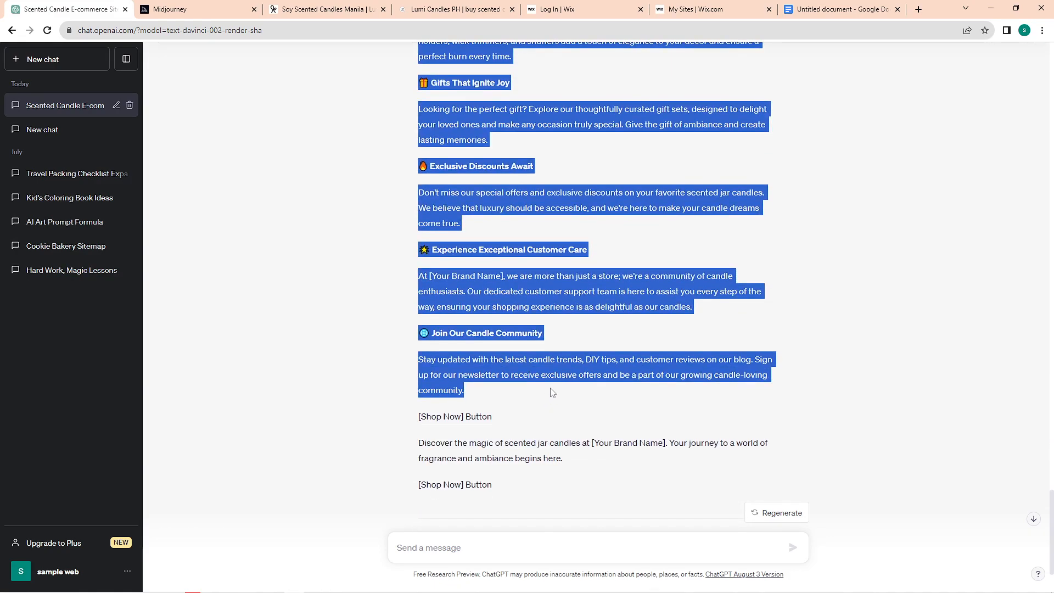
click(568, 378)
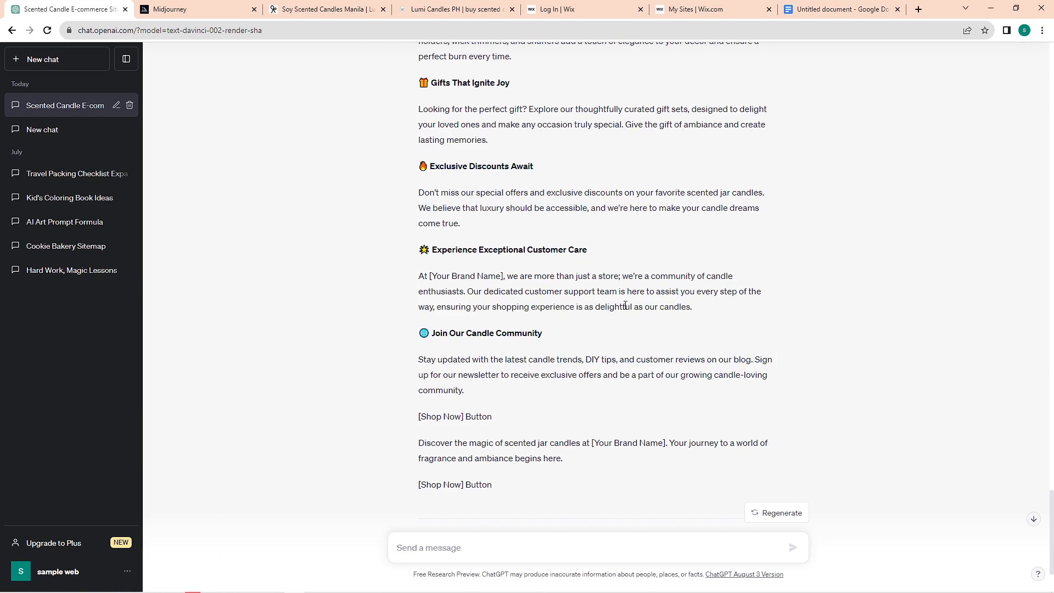
scroll(622, 318, up, 10)
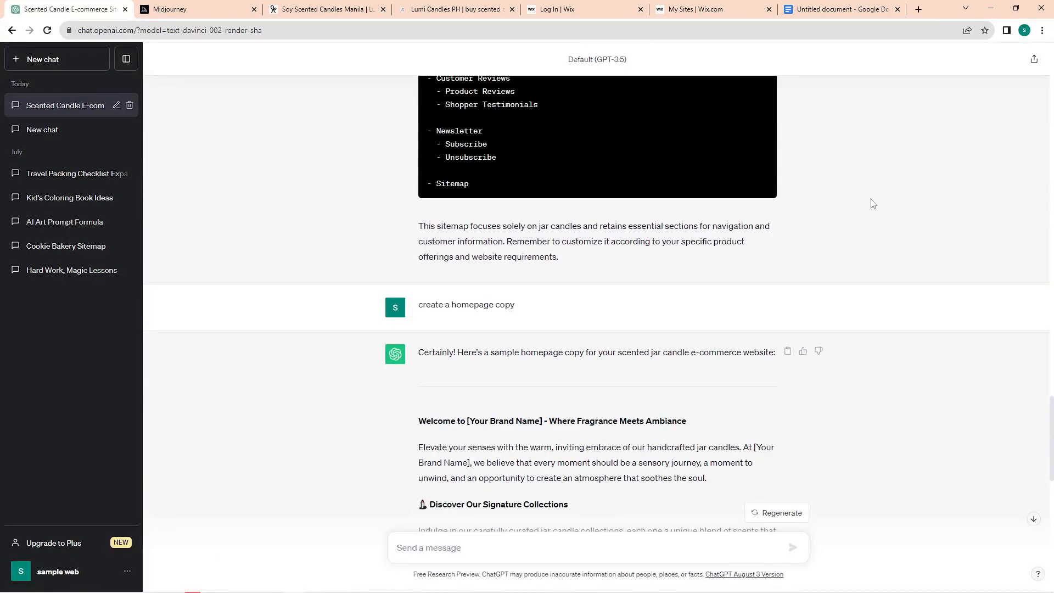
scroll(873, 204, down, 5)
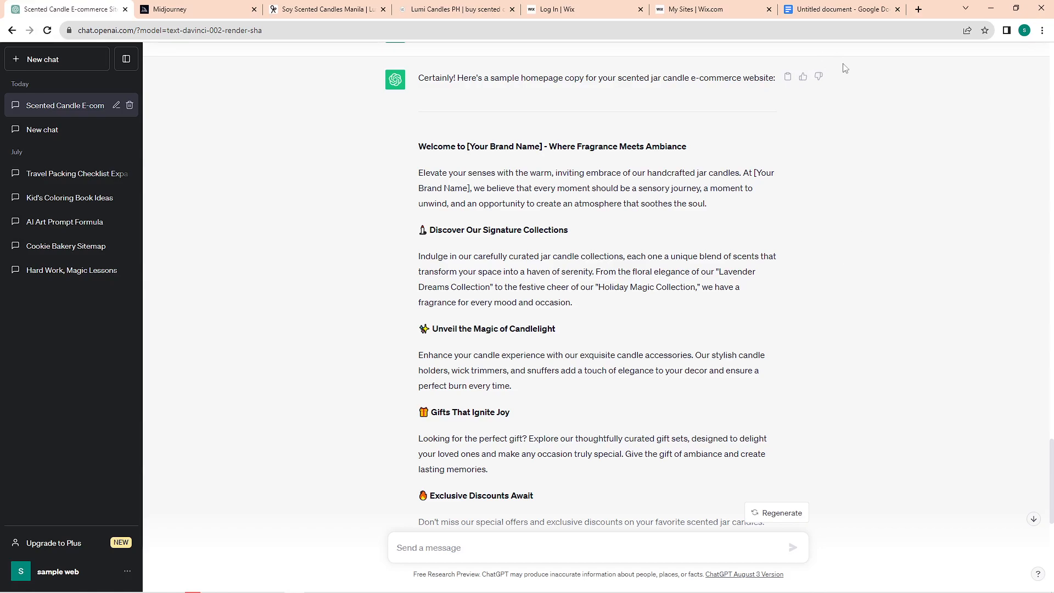
- Search the web for "gpt 2 output detector" in a new browser tab and open the GPT-2 Output Detector result
click(919, 11)
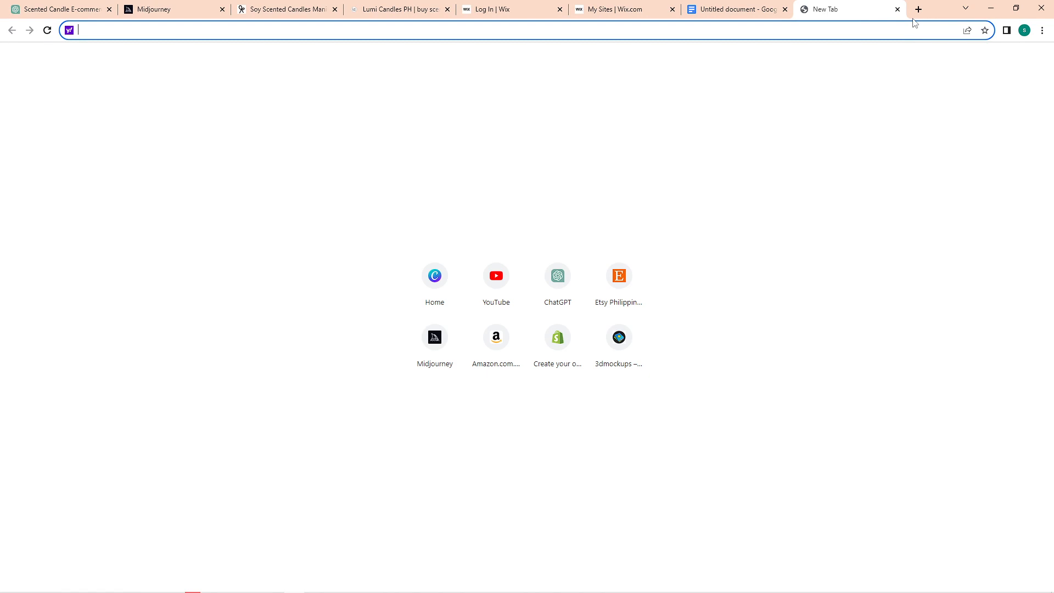
text(gpt 2)
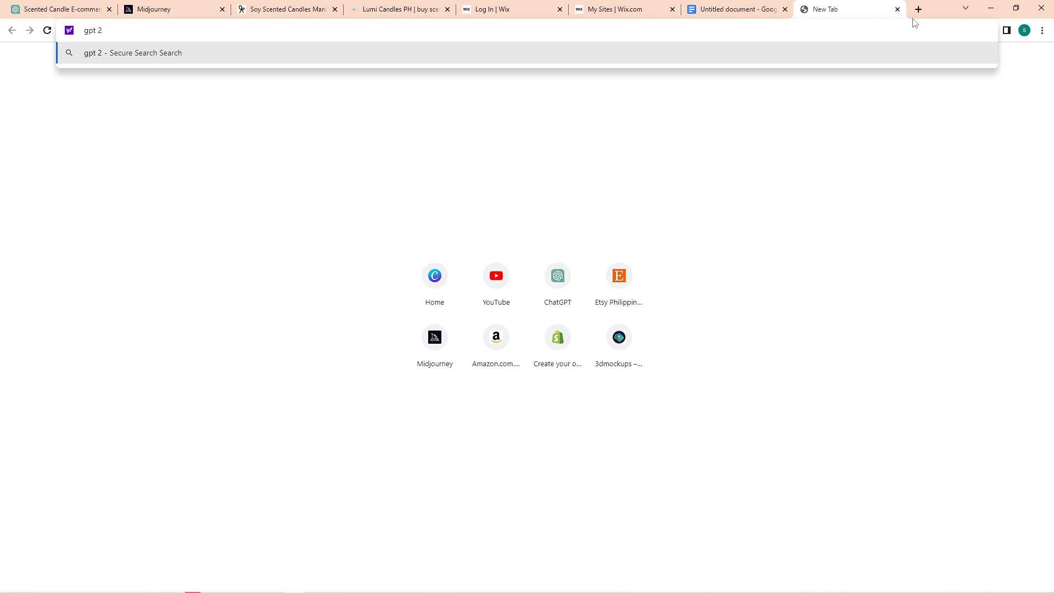
text(output detector)
key(Return)
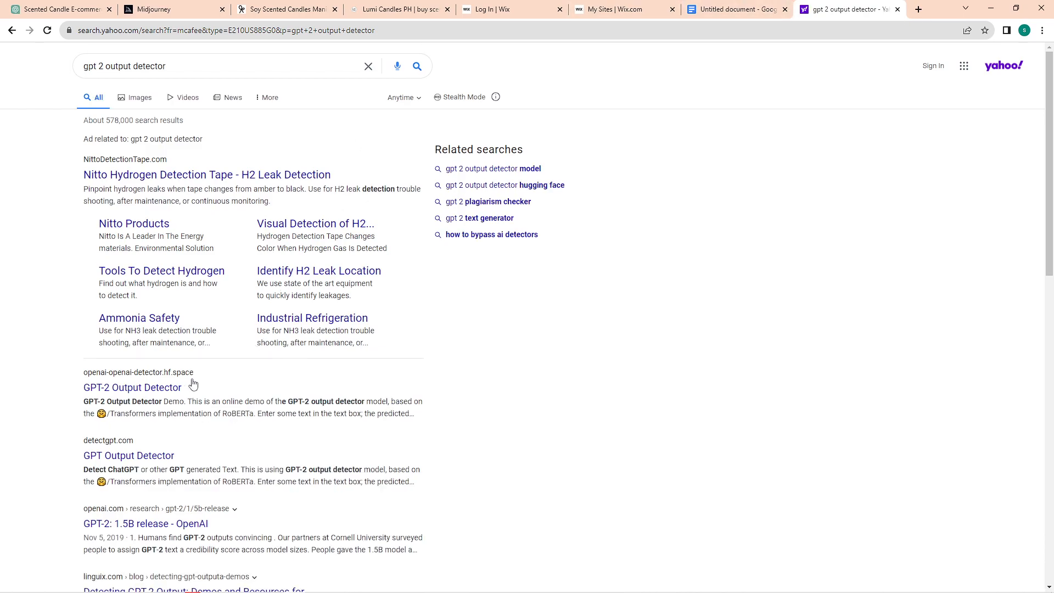
click(178, 389)
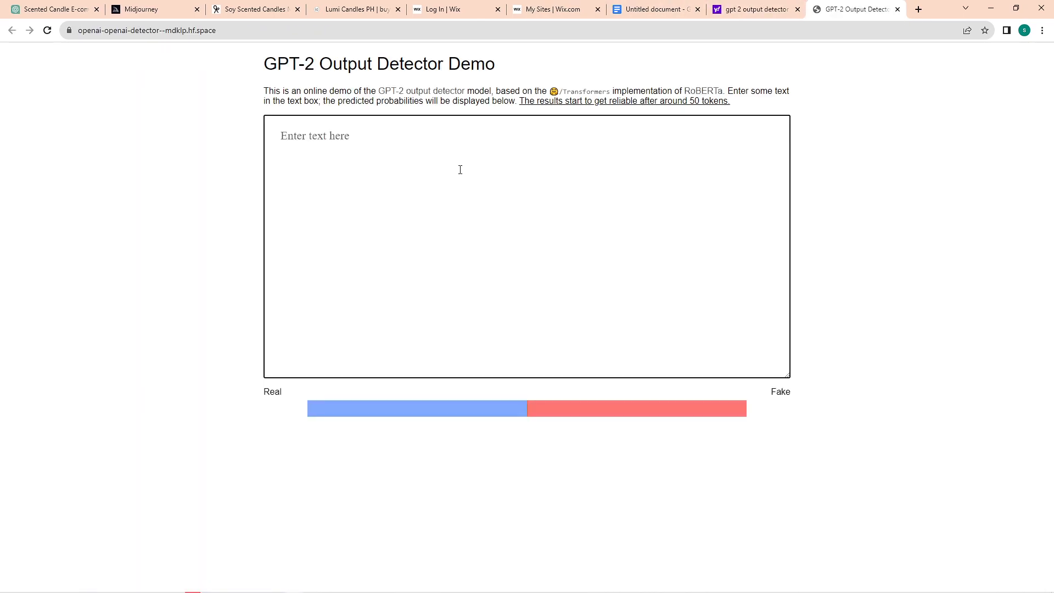
- Paste the generated homepage copy into the detector and check its real-versus-fake prediction
key(ctrl+v)
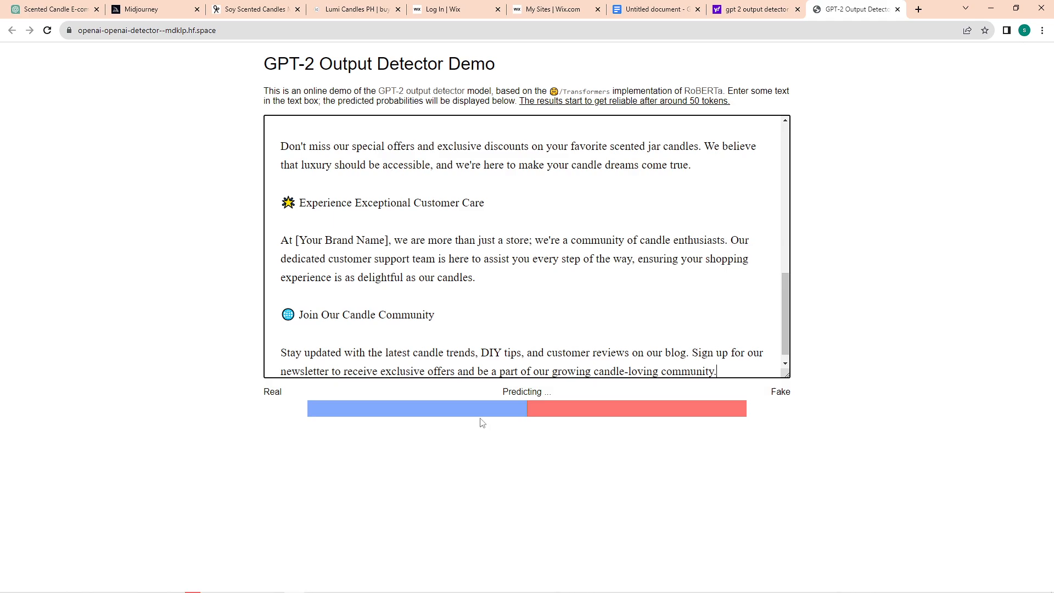
scroll(455, 305, down, 1)
drag(761, 411, 750, 365)
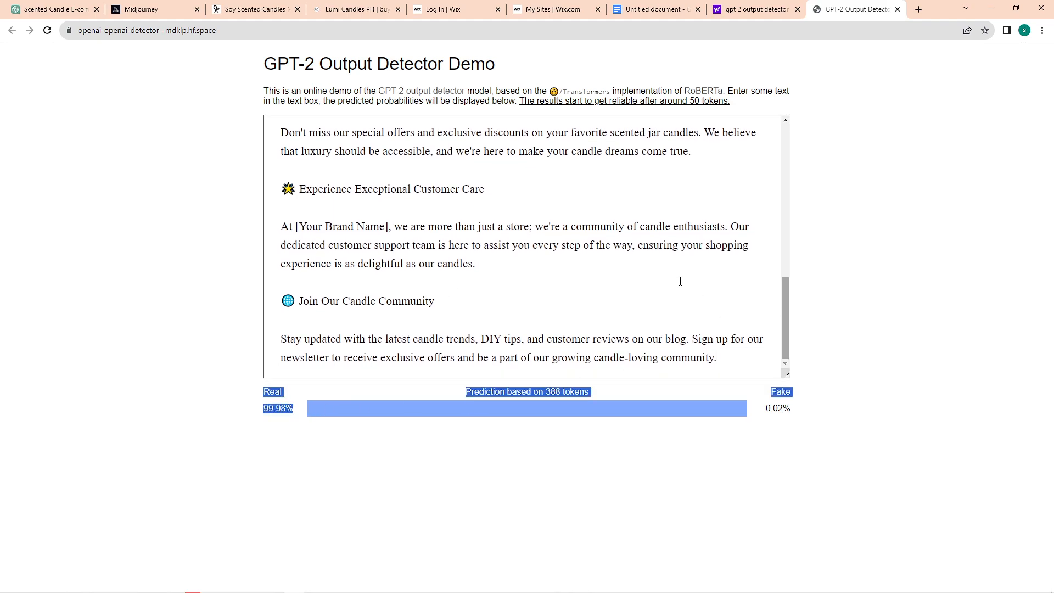
scroll(681, 281, up, 6)
scroll(679, 281, up, 3)
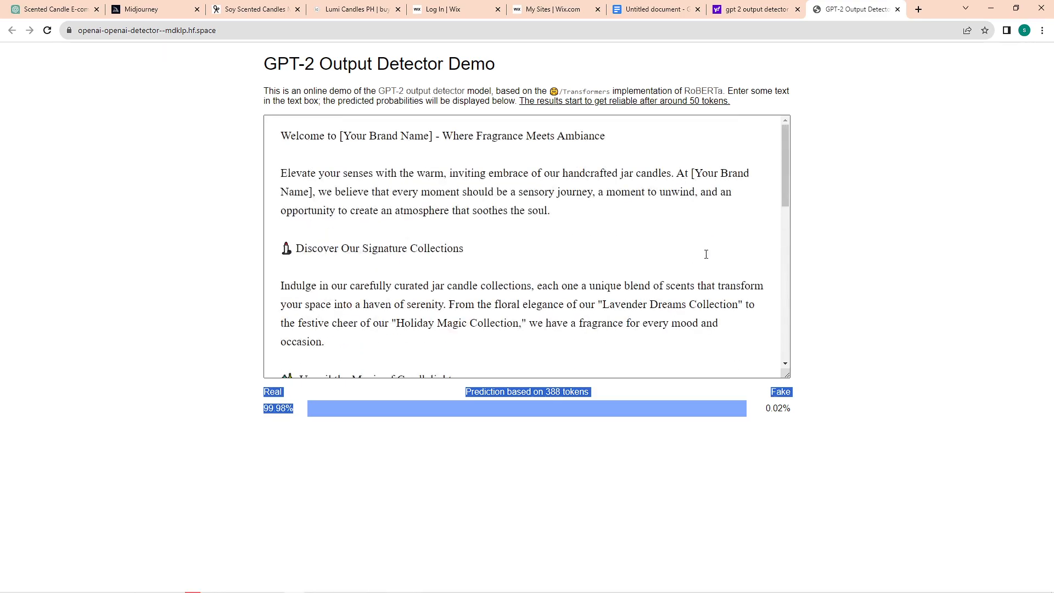
- Search for "quillbot" from the search results tab, open QuillBot's Paraphrasing Tool and close the search results
click(757, 9)
click(781, 28)
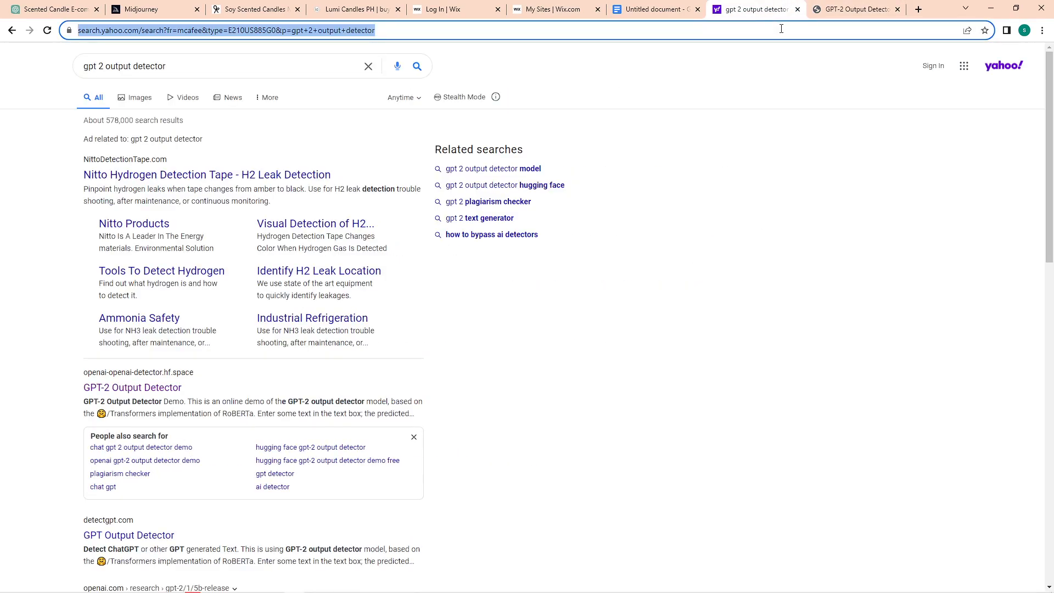
text(quillbot)
key(Return)
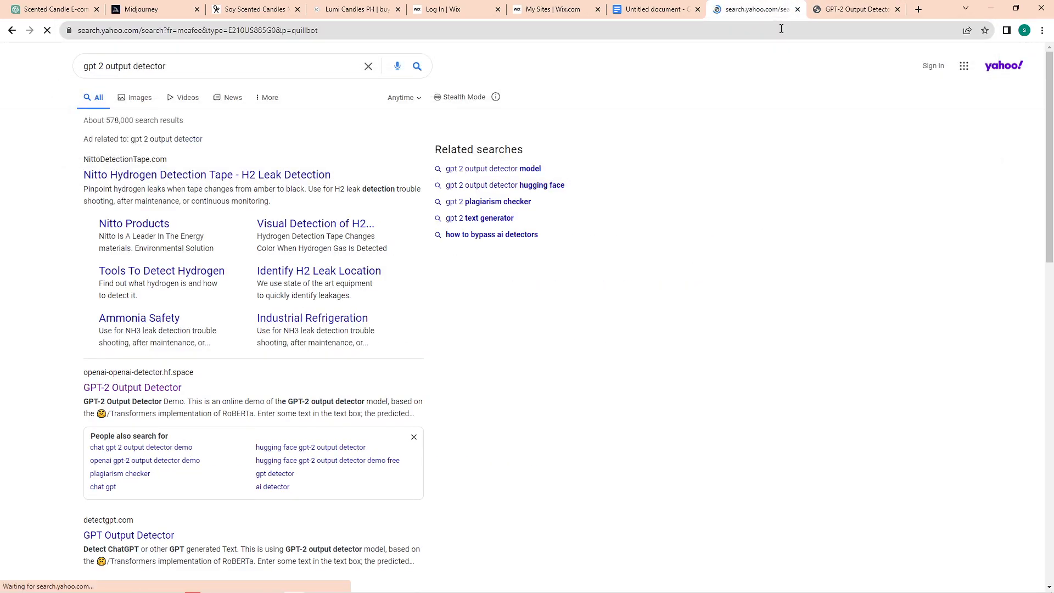
scroll(187, 324, down, 1)
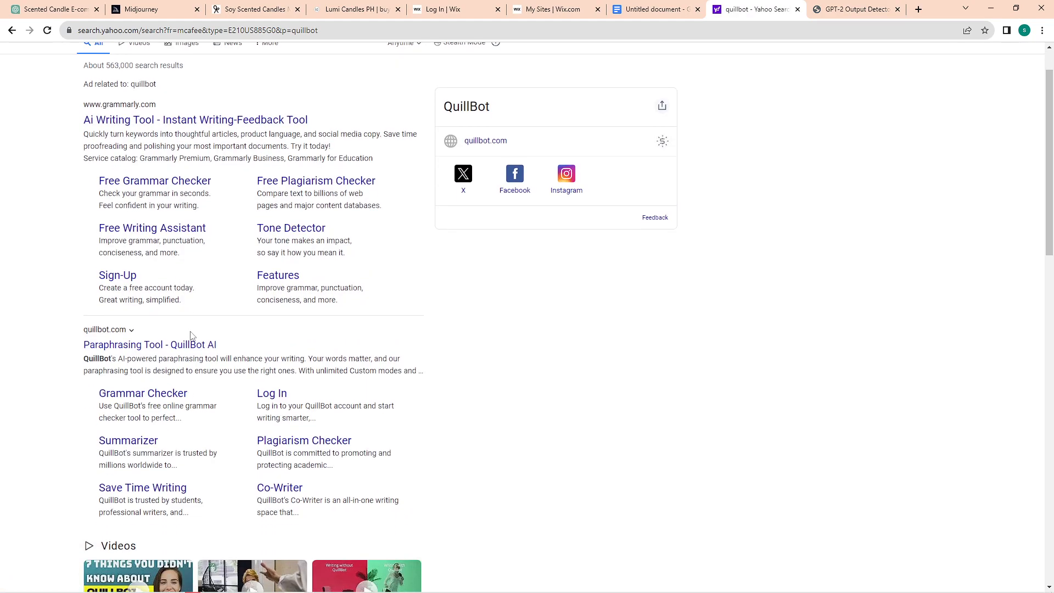
click(184, 345)
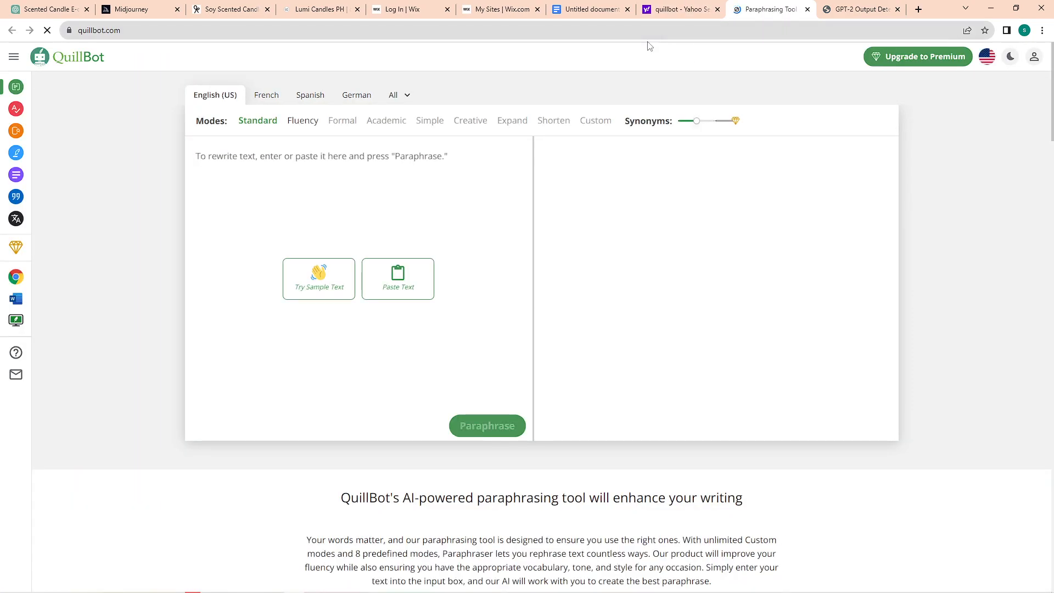
click(718, 9)
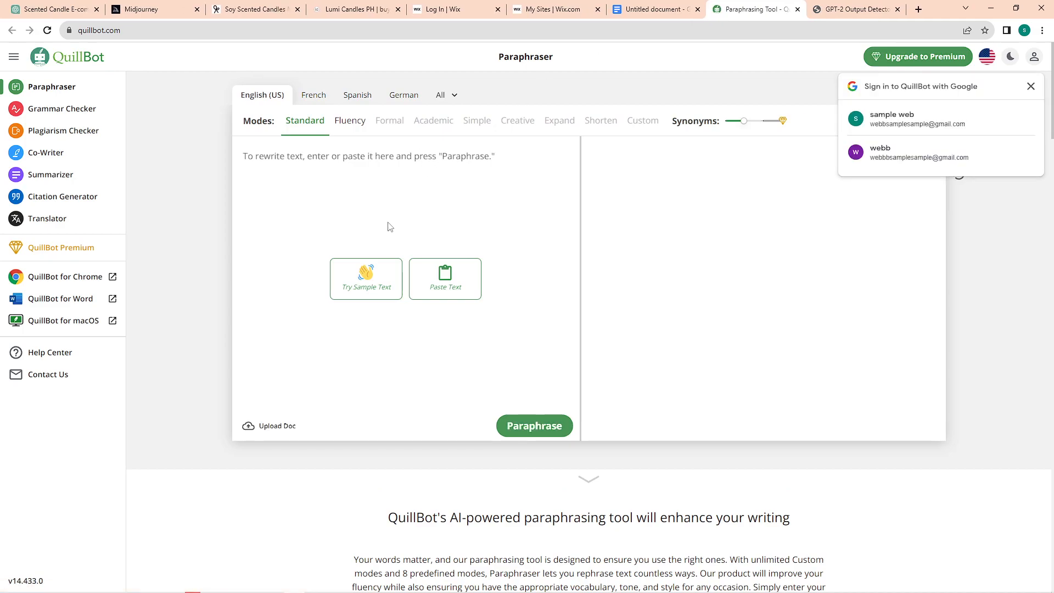
- Paste the homepage copy into the paraphraser and delete its customer care and candle community sections
click(393, 159)
key(ctrl+v)
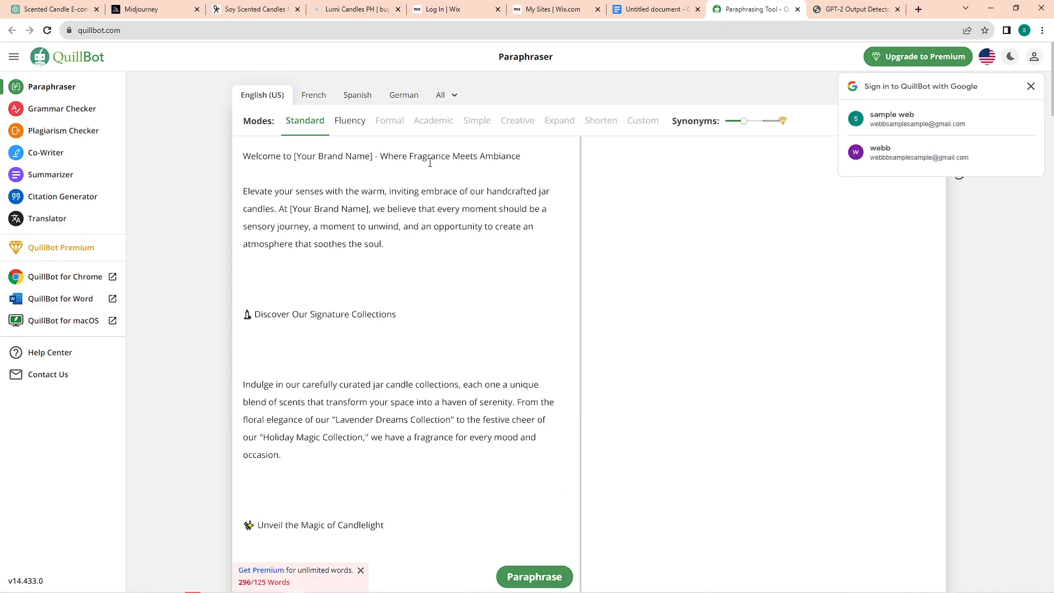
scroll(264, 282, down, 15)
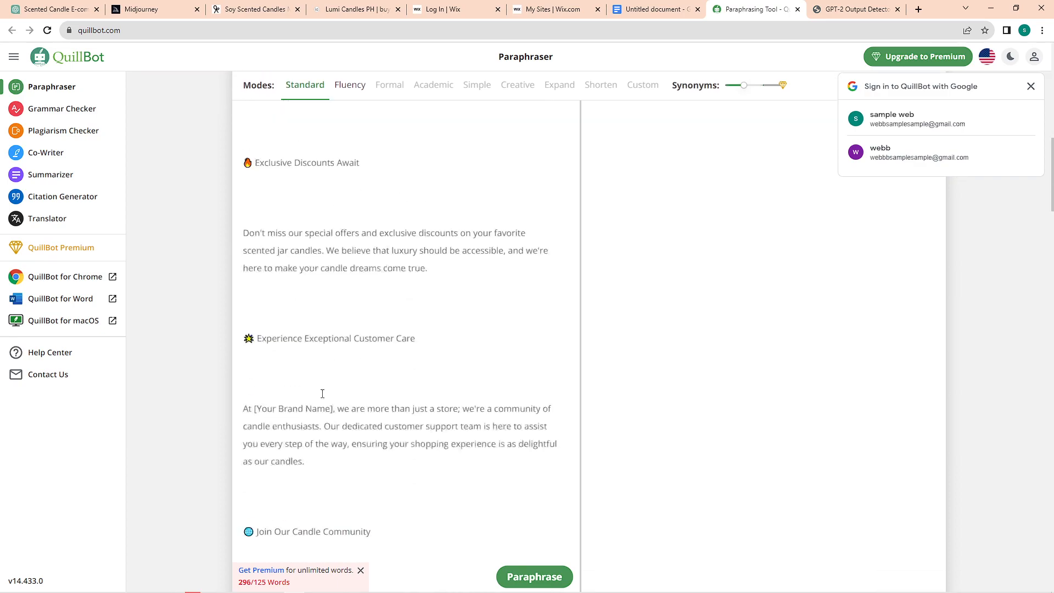
scroll(386, 357, up, 5)
drag(421, 421, 254, 296)
key(BackSpace)
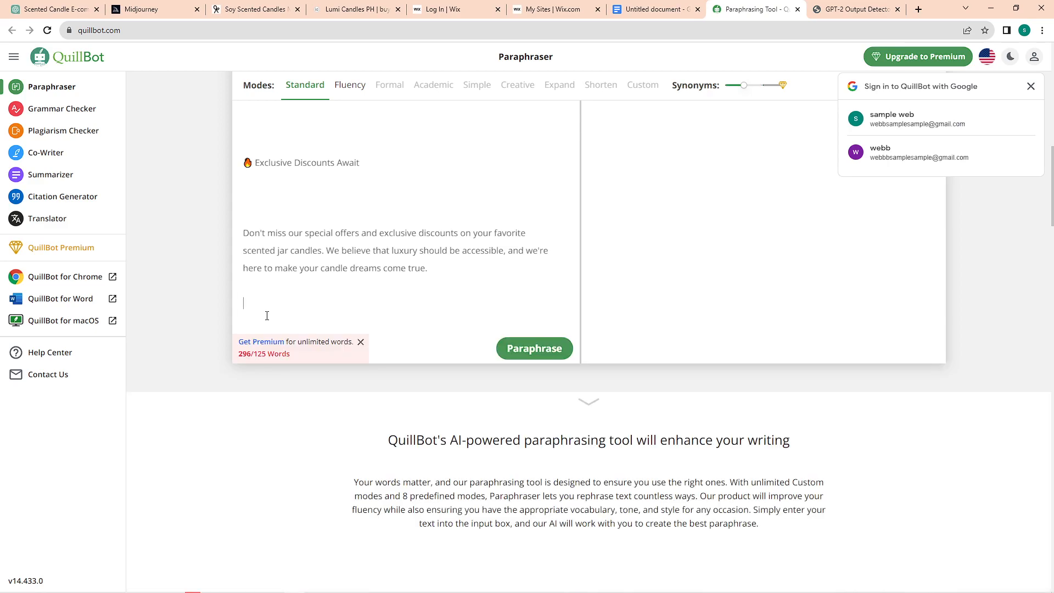
- Delete the discounts, gifts and candlelight sections so the pasted copy ends after the signature collections paragraph
drag(448, 267, 258, 265)
key(BackSpace)
scroll(372, 295, up, 3)
click(274, 393)
key(BackSpace)
key(BackSpace)
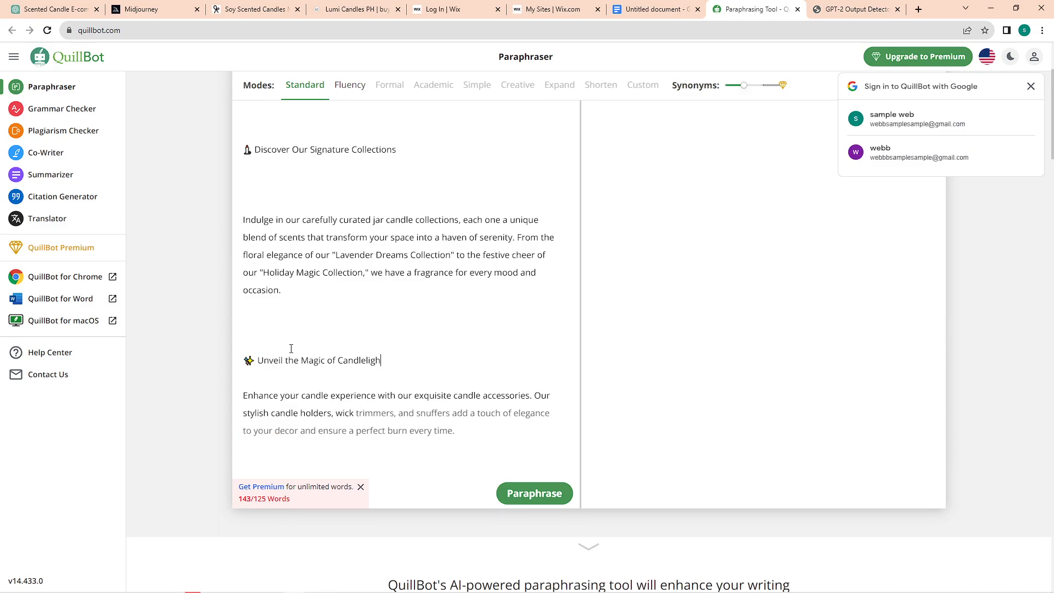
text(t)
mouse_move(461, 427)
mouse_down()
mouse_move(245, 336)
mouse_move(243, 308)
mouse_move(464, 432)
mouse_up()
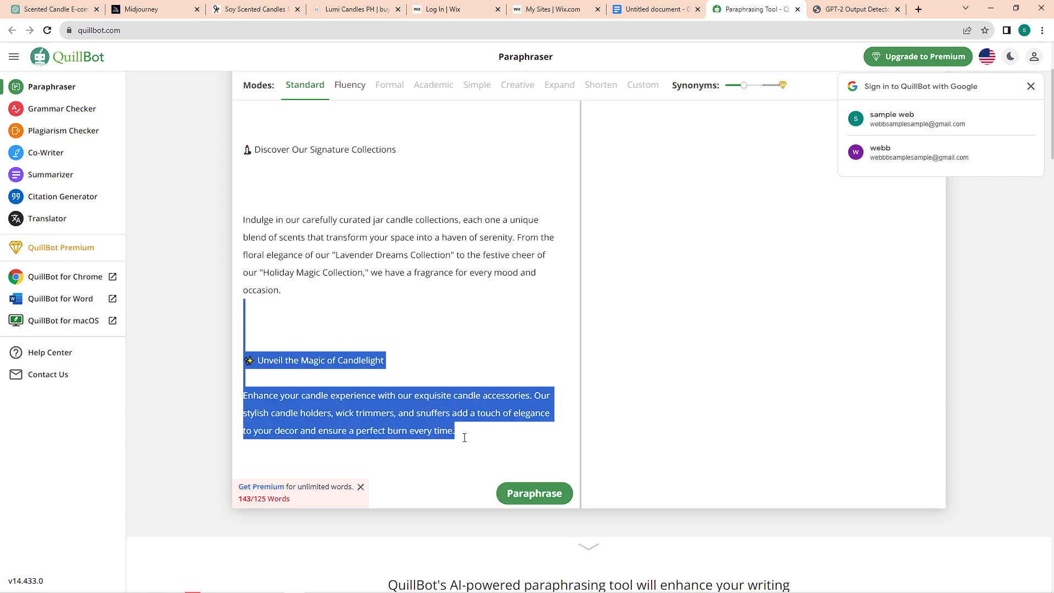
key(BackSpace)
- Paraphrase the shortened copy, replace "will heighten" with "will stimulate" and "think" with "believe", and select the rewritten text
scroll(333, 336, up, 3)
click(530, 534)
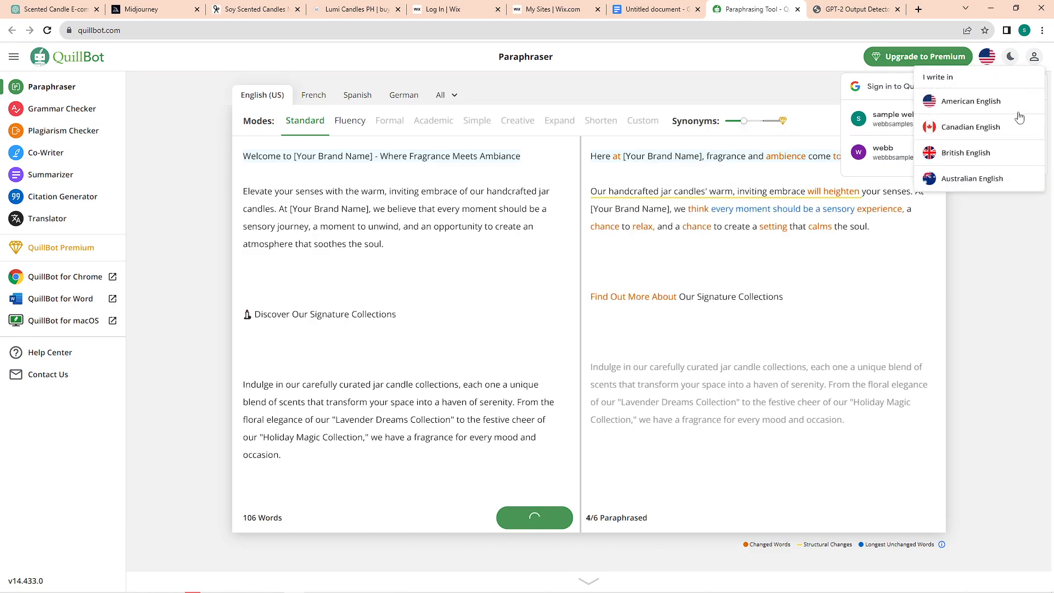
click(858, 196)
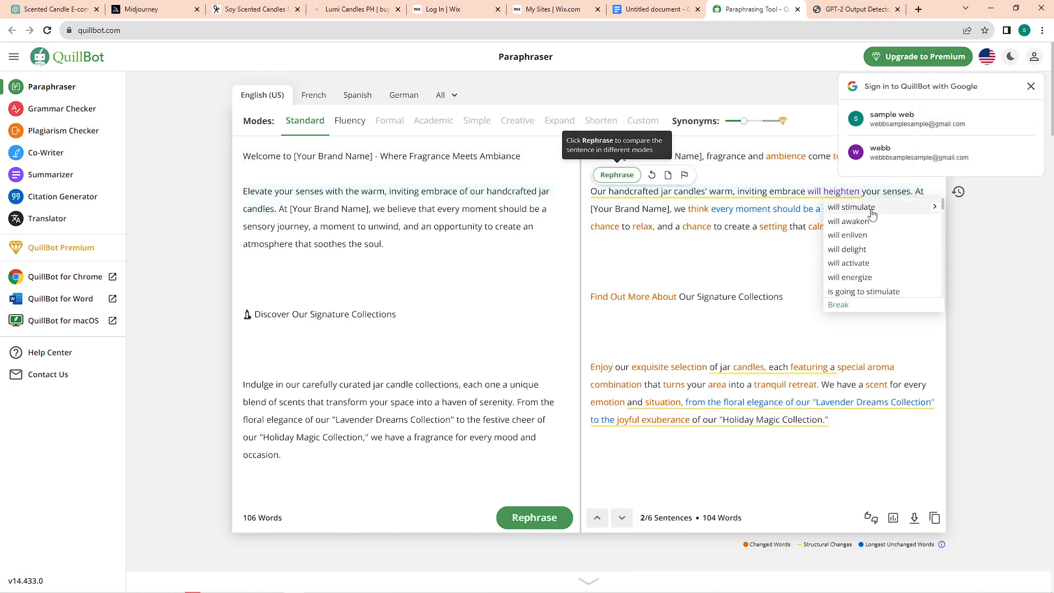
click(859, 207)
click(705, 212)
click(723, 332)
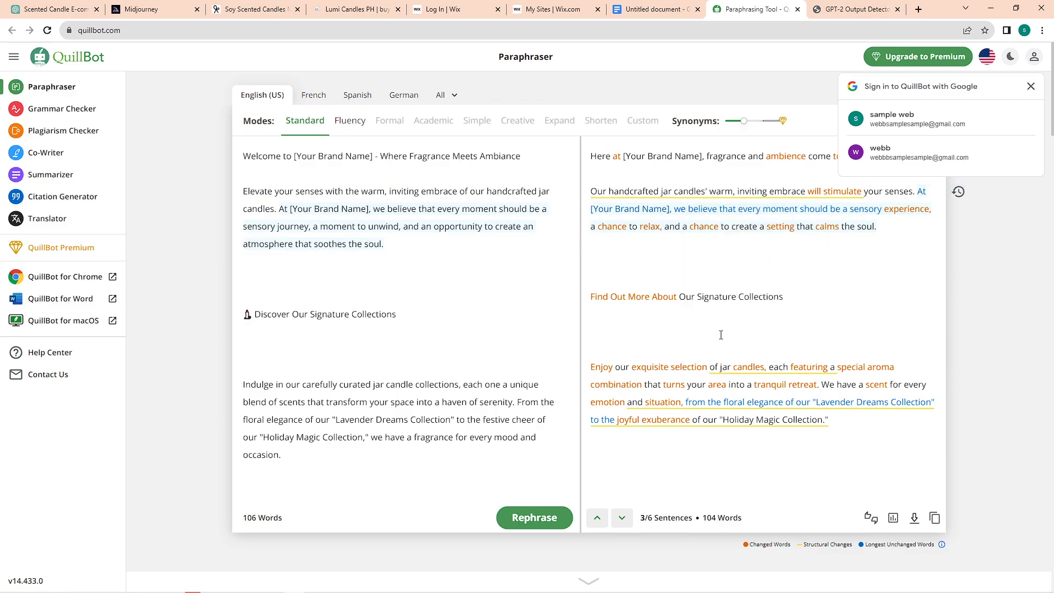
drag(862, 447, 589, 154)
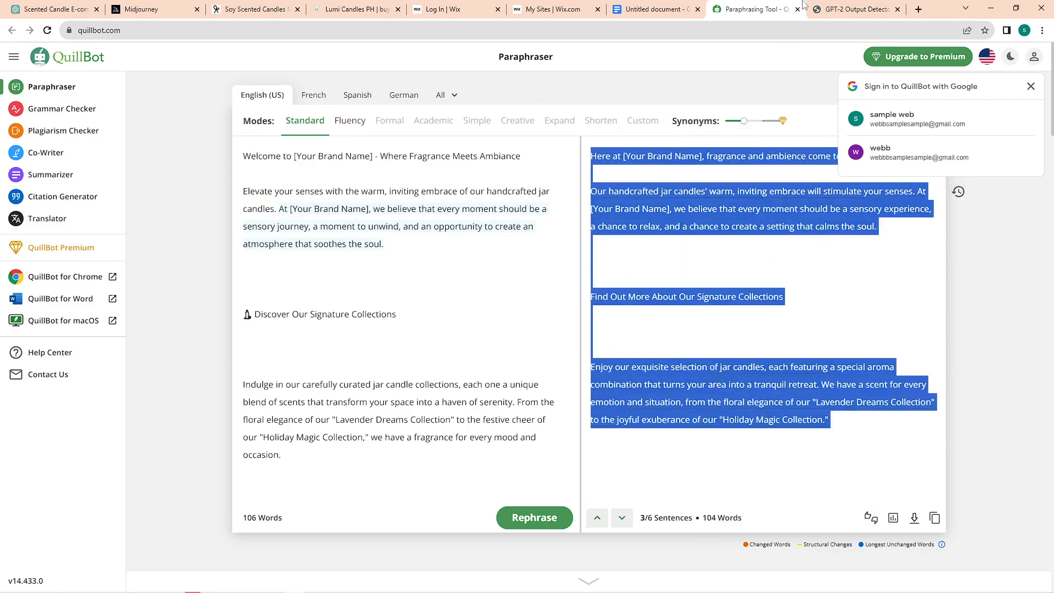
- Switch back to the ChatGPT conversation and send the request "make specific description fo each" for the listed candle products
click(681, 8)
click(54, 9)
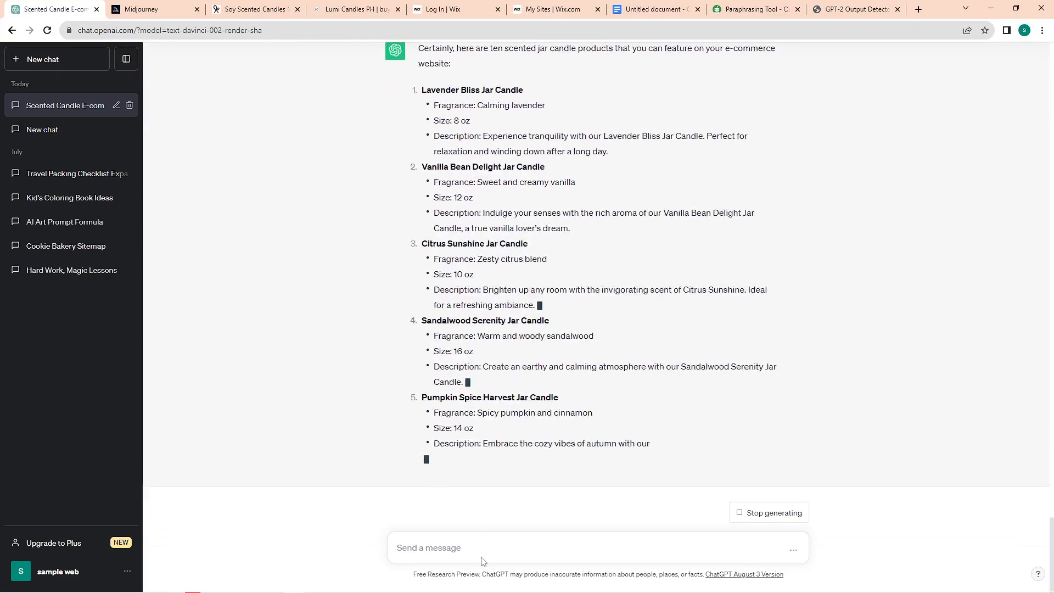
text(make)
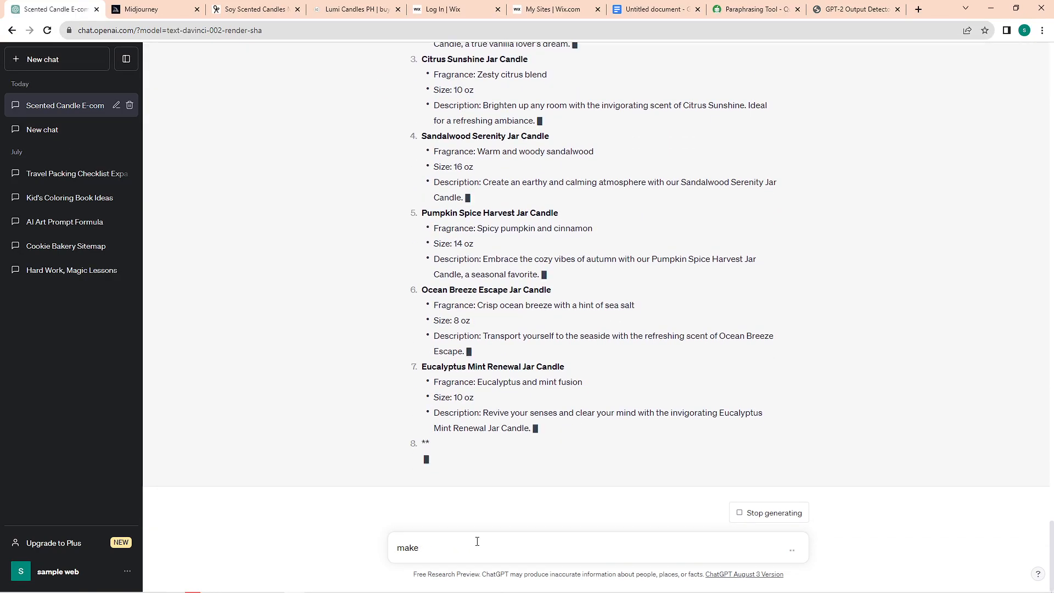
text( specific )
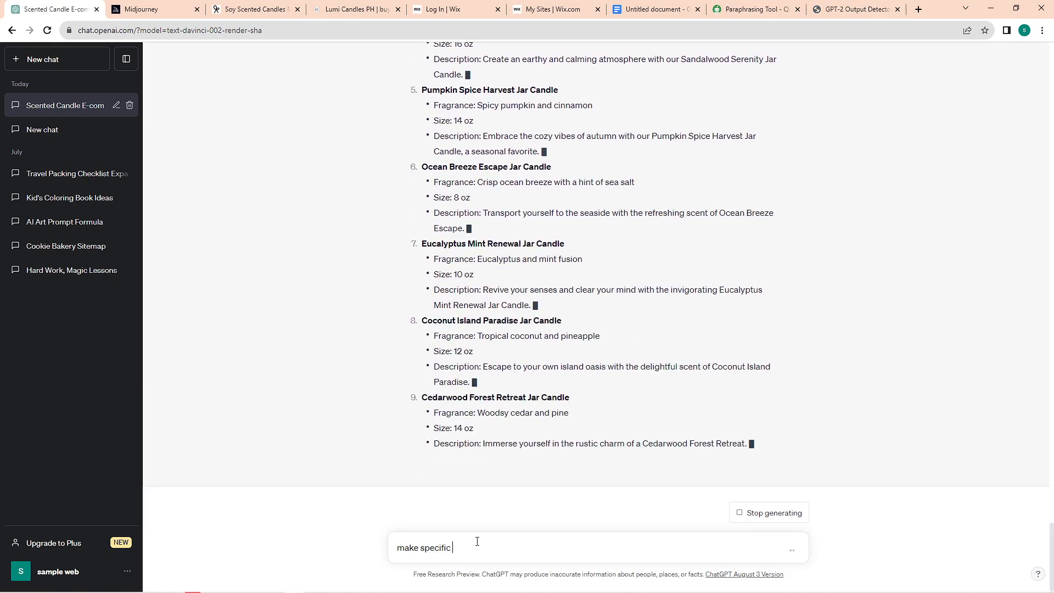
text(description fo each)
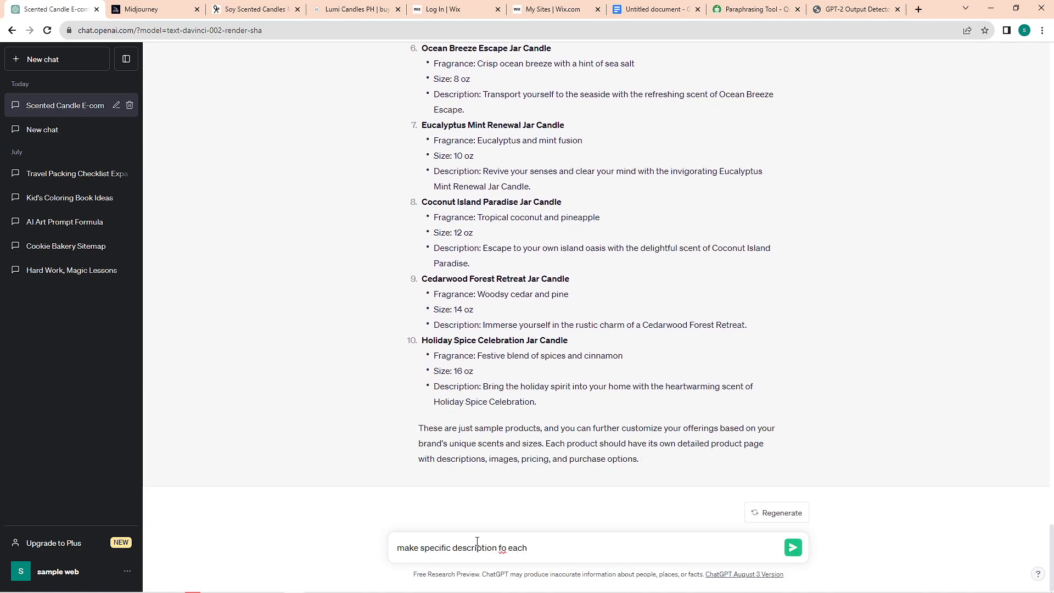
key(Return)
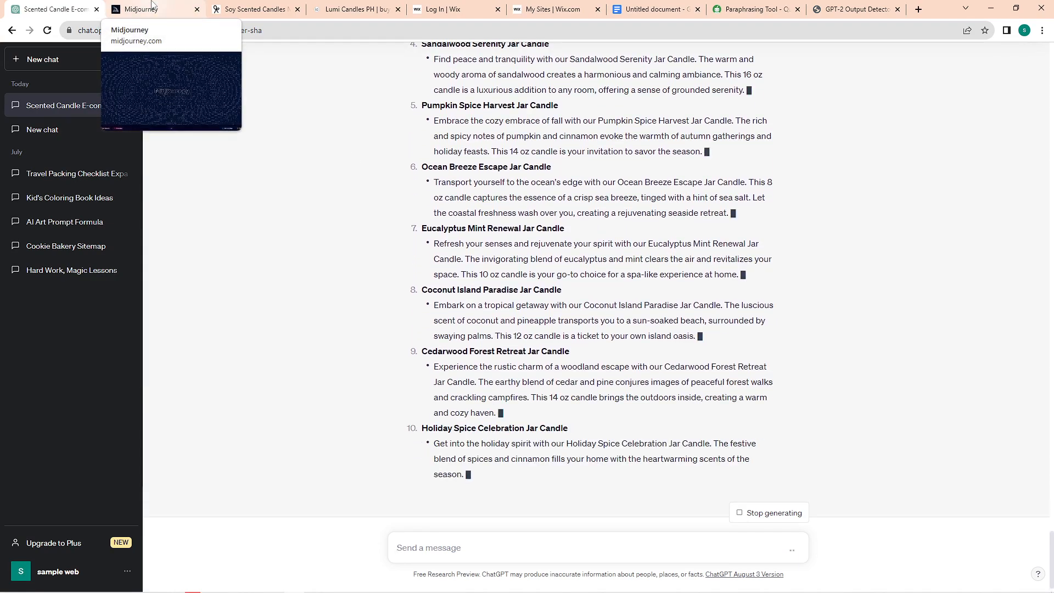
- Show the Midjourney website, switch to the Midjourney Bot chat in Discord and start an /imagine prompt
click(152, 5)
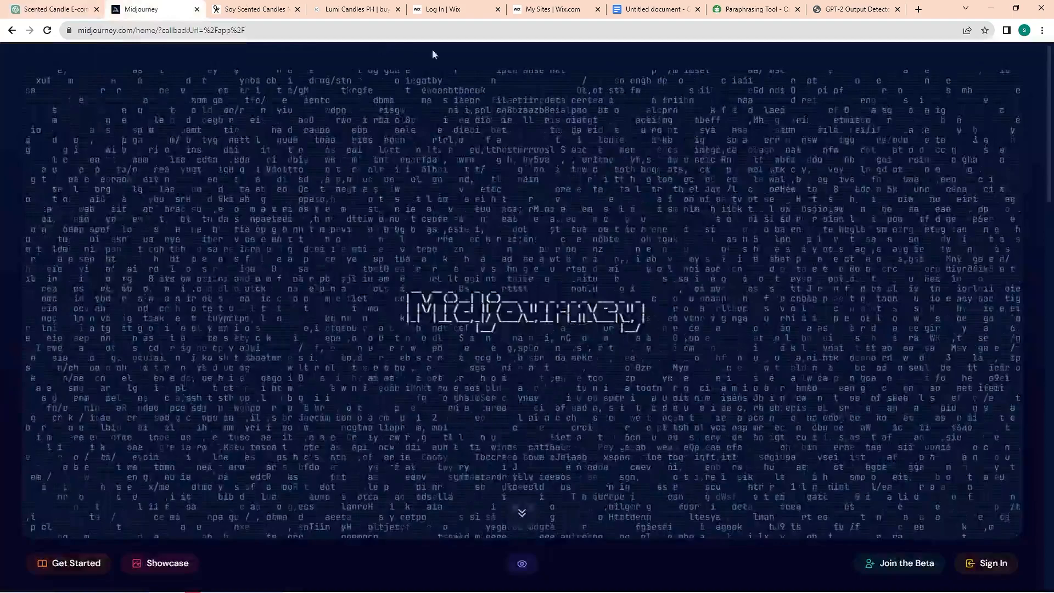
key(alt+Tab)
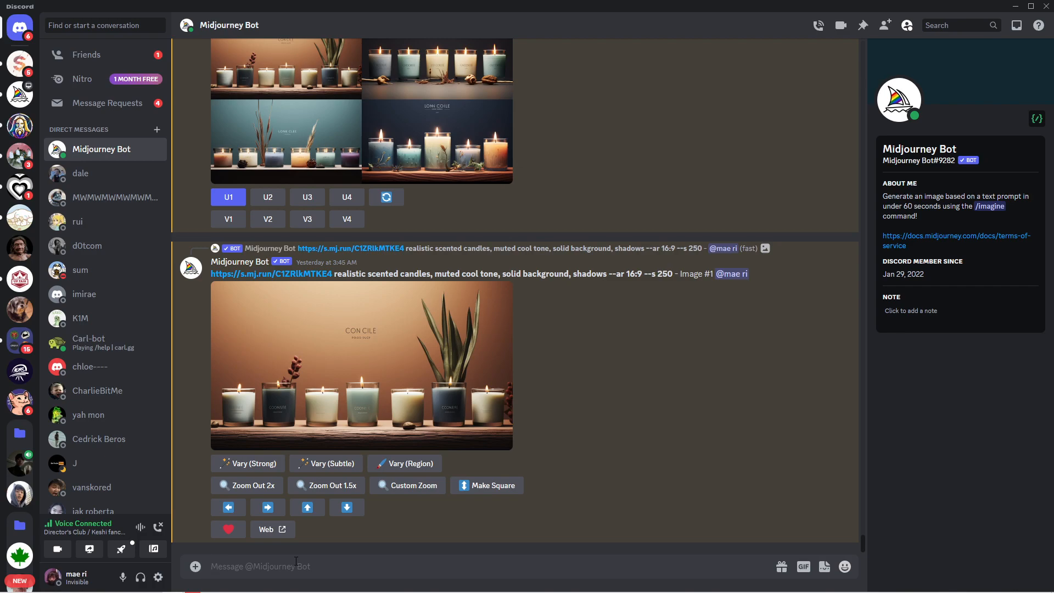
text(/imagine)
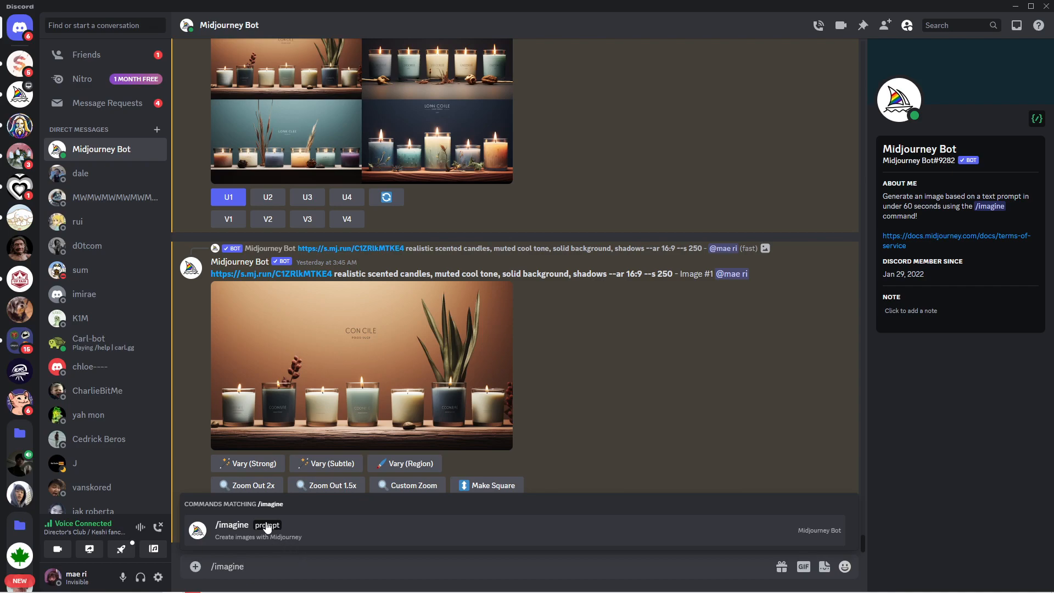
click(268, 526)
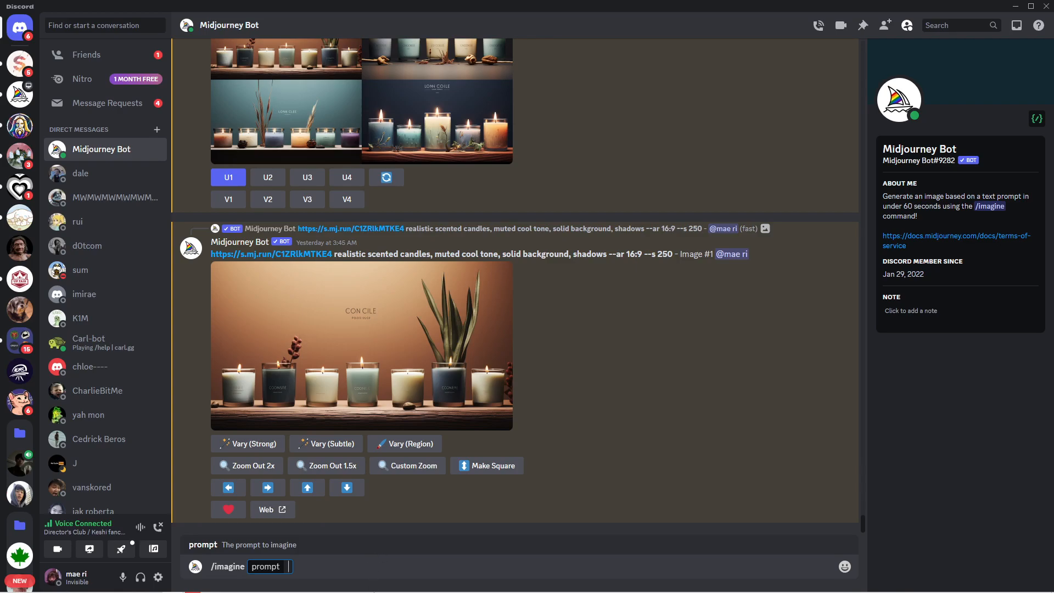
- Look through the earlier candle image generations in the Midjourney Bot chat and return to the Midjourney page in the browser
mouse_move(401, 590)
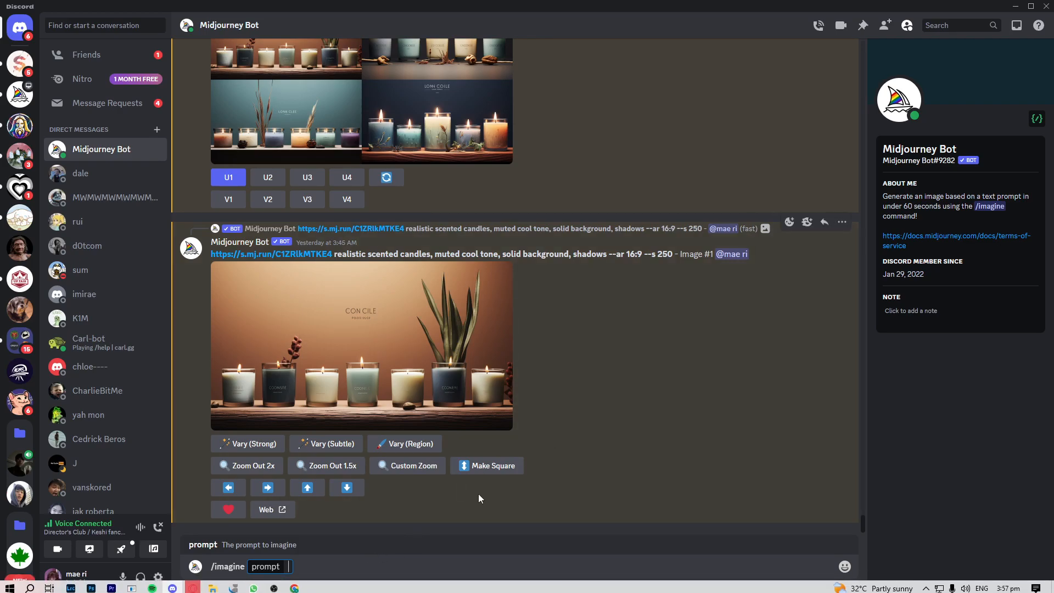
scroll(446, 442, down, 10)
scroll(457, 458, up, 10)
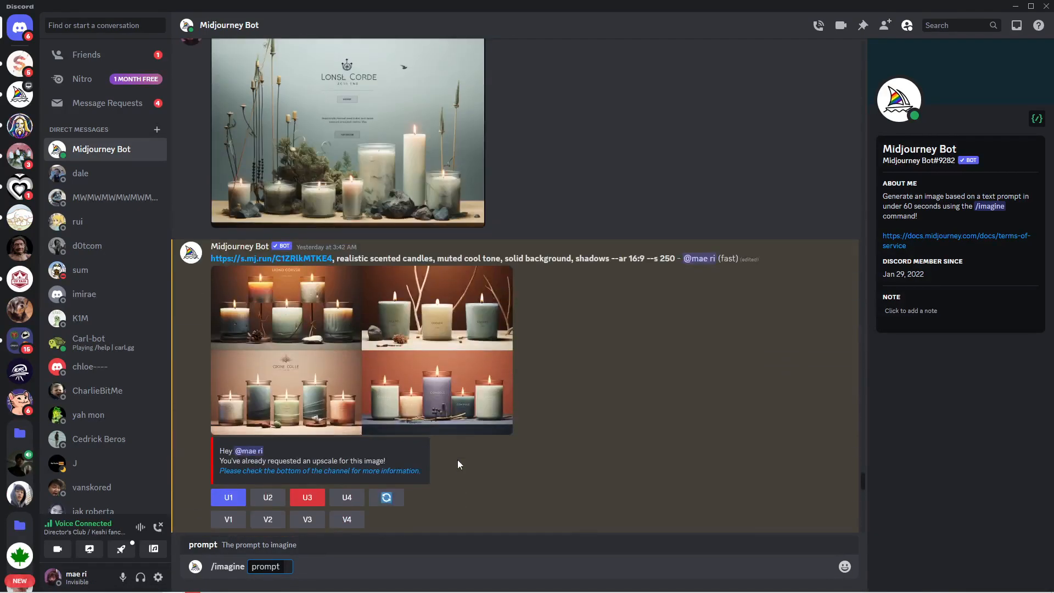
scroll(399, 453, up, 10)
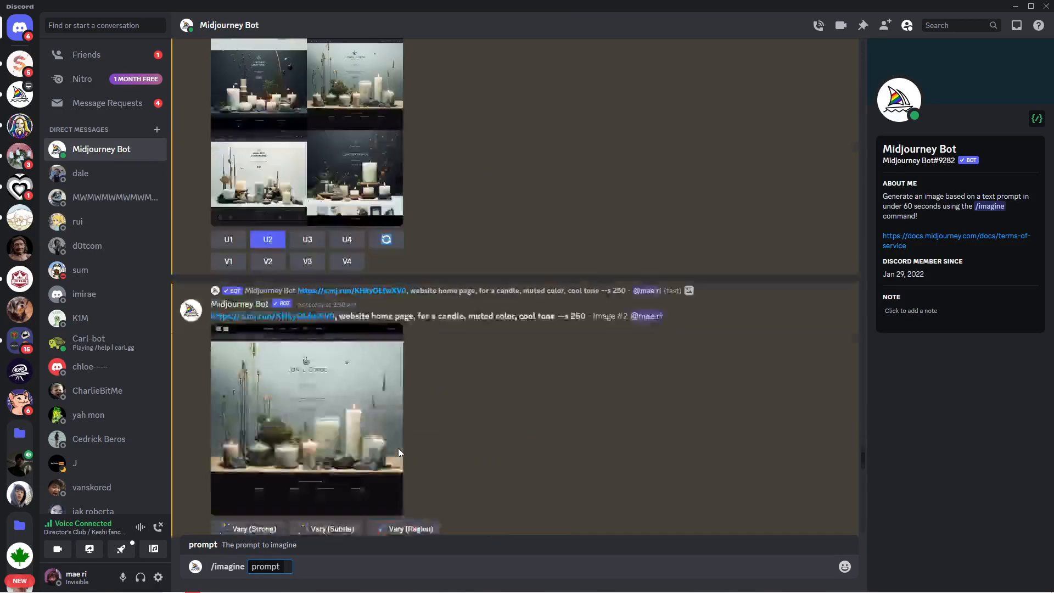
scroll(414, 282, down, 10)
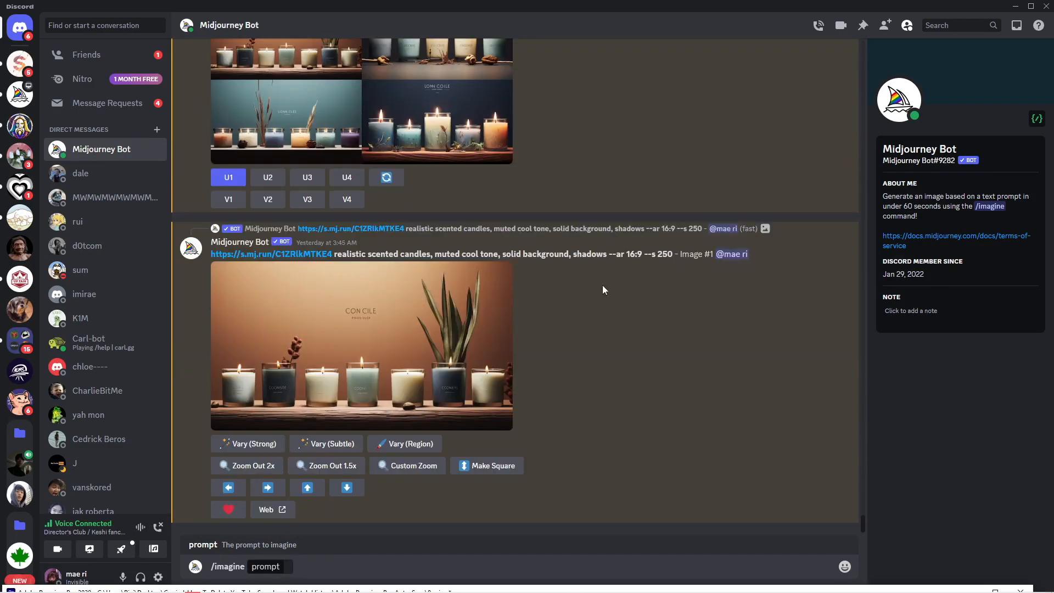
key(alt+Tab)
click(278, 405)
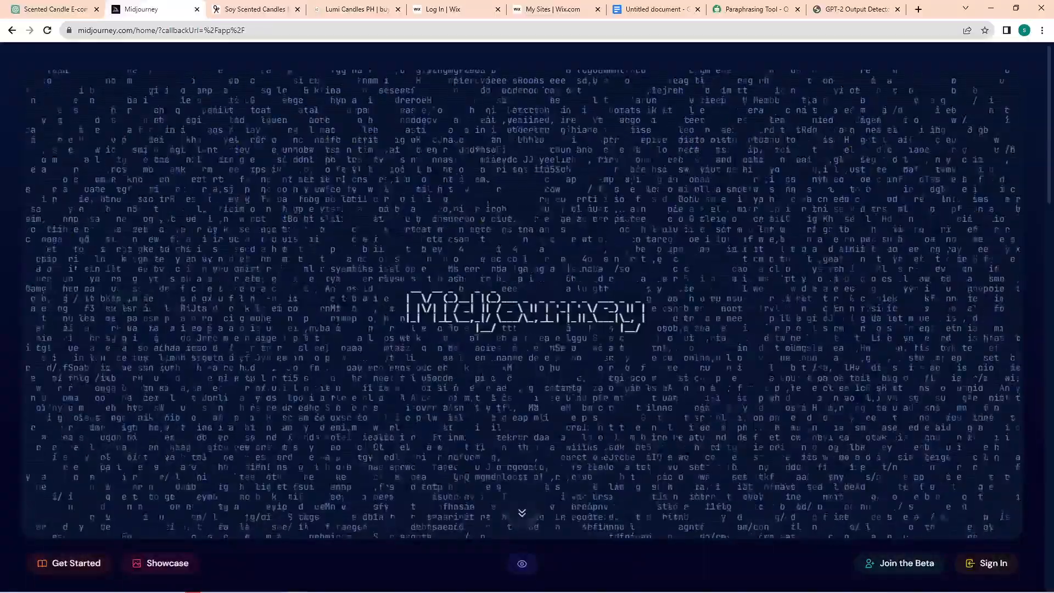
- Look through the Candles & Scents products on the Knots website for design reference
key(ctrl+Tab)
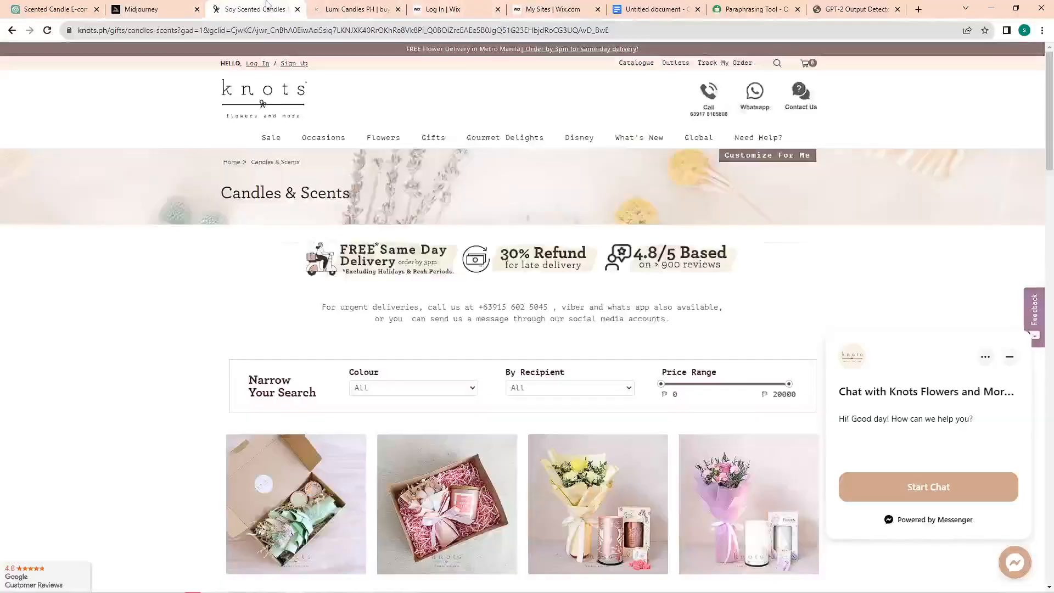
scroll(612, 290, down, 4)
scroll(612, 290, down, 4)
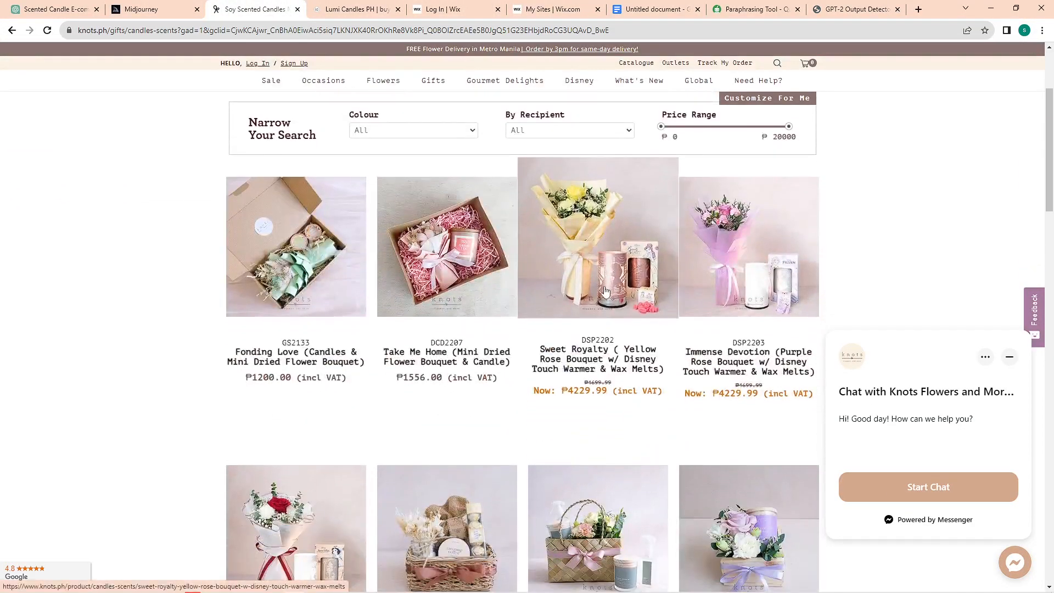
scroll(592, 286, up, 8)
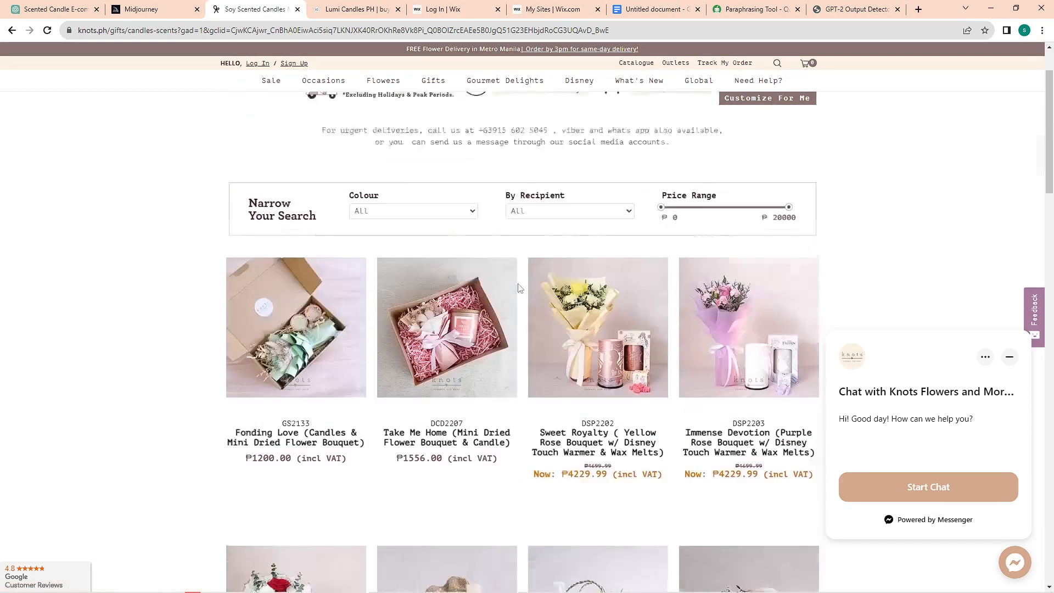
scroll(523, 296, down, 6)
scroll(467, 299, down, 6)
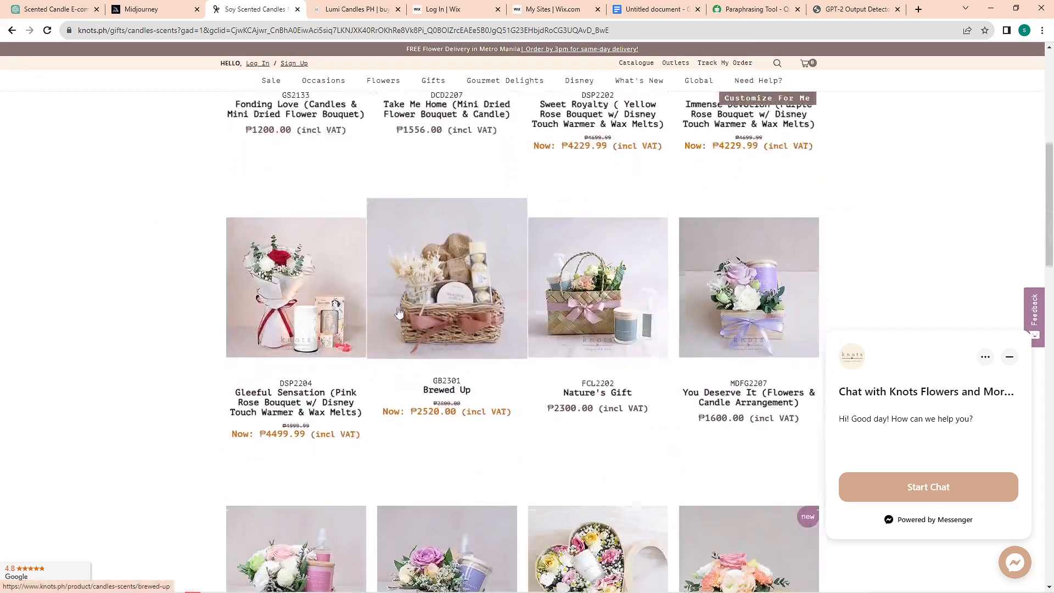
- Dismiss the newsletter offer on the Lumi Candles homepage and send a screenshot of that page to the Midjourney Bot chat in Discord
key(ctrl+Tab)
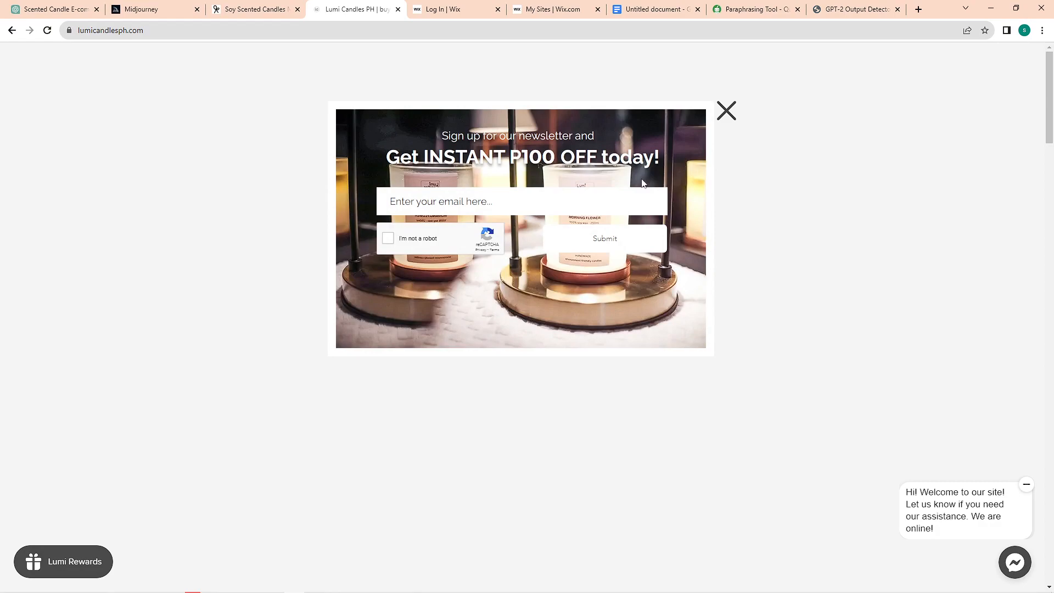
click(724, 122)
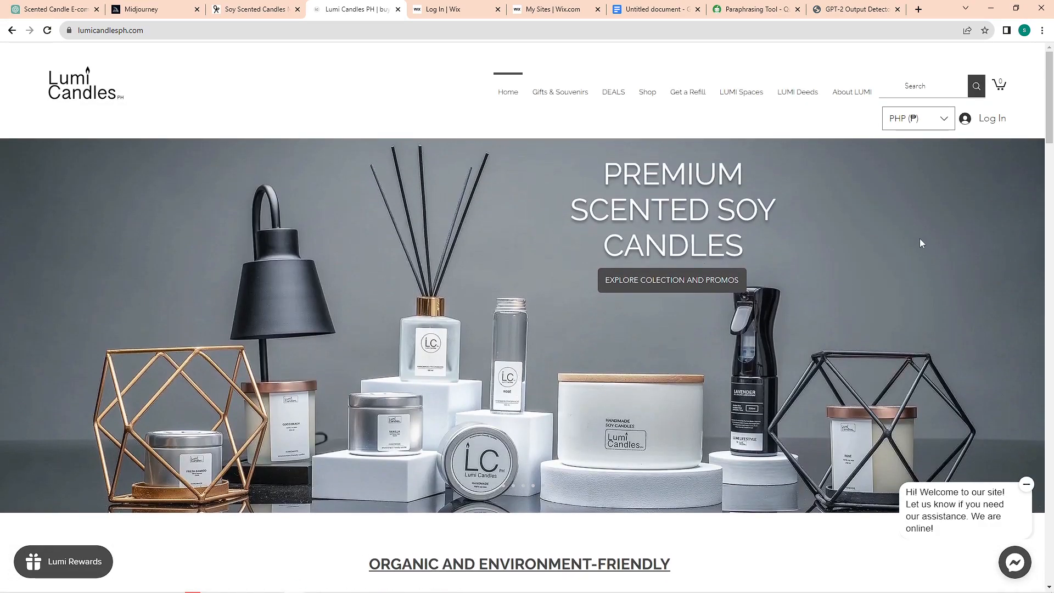
mouse_move(308, 573)
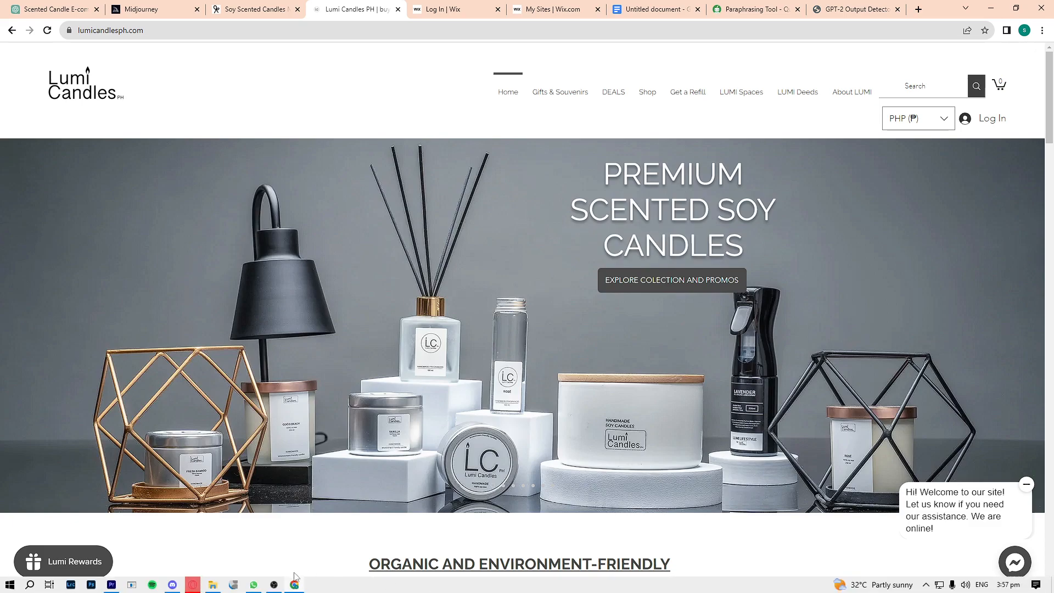
click(178, 588)
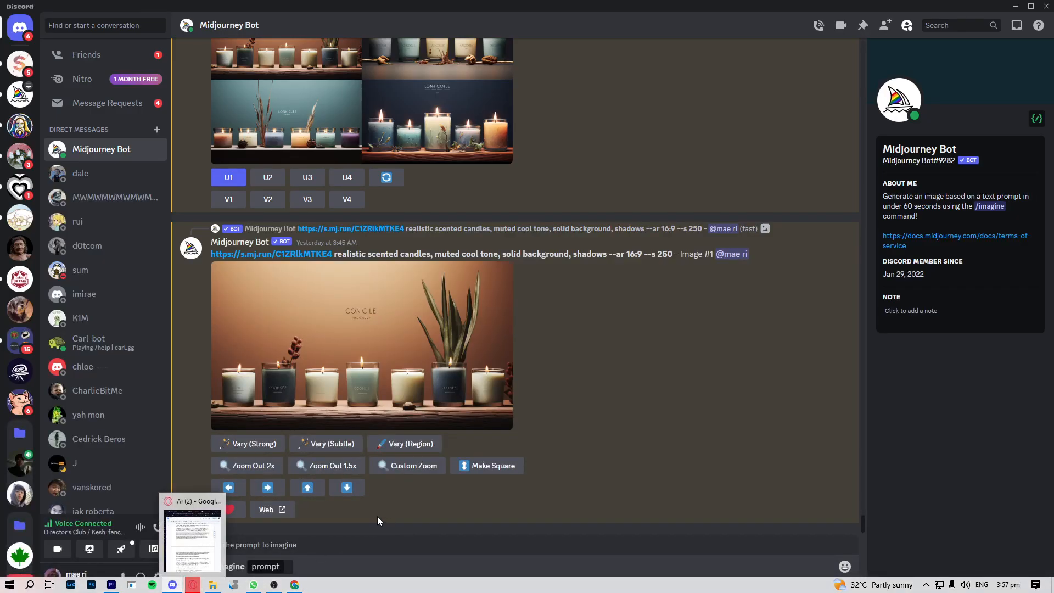
key(BackSpace)
key(BackSpace)
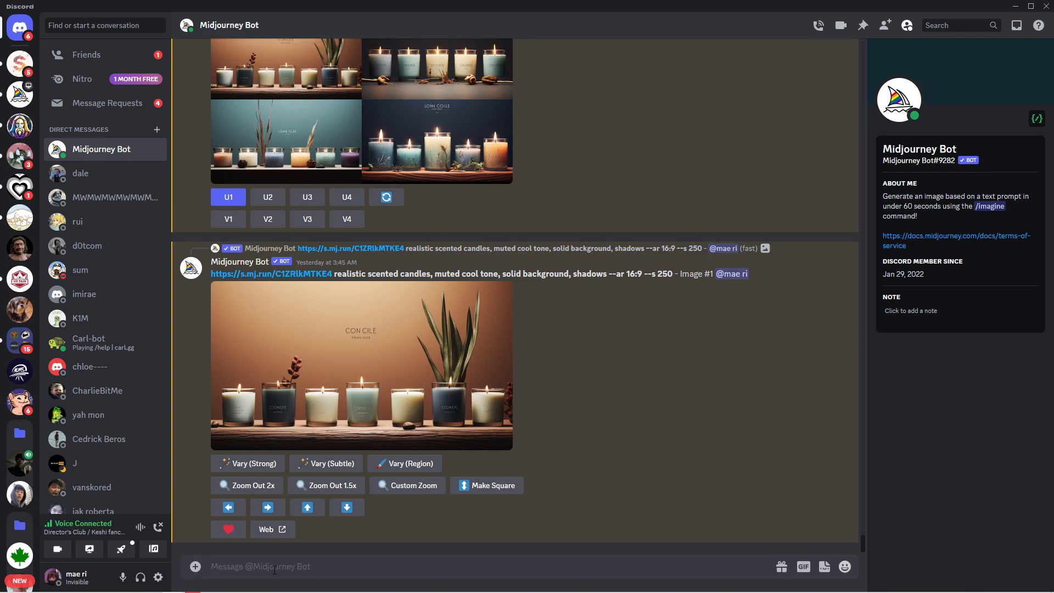
key(ctrl+v)
key(Return)
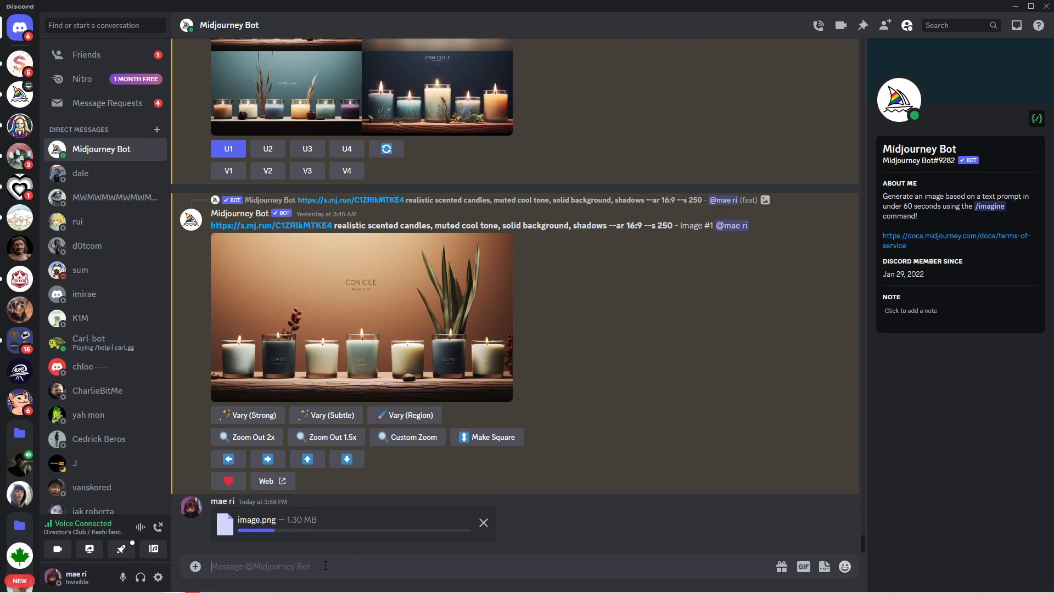
- Start an /imagine prompt with the link of the uploaded Lumi Candles screenshot as the image reference
text(/imagine)
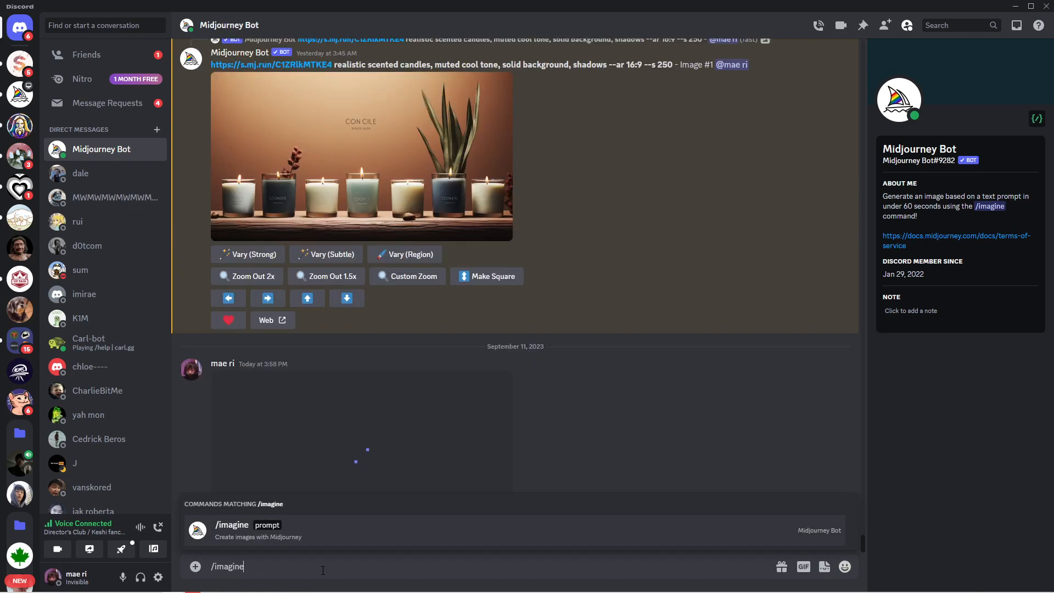
click(261, 524)
right_click(314, 508)
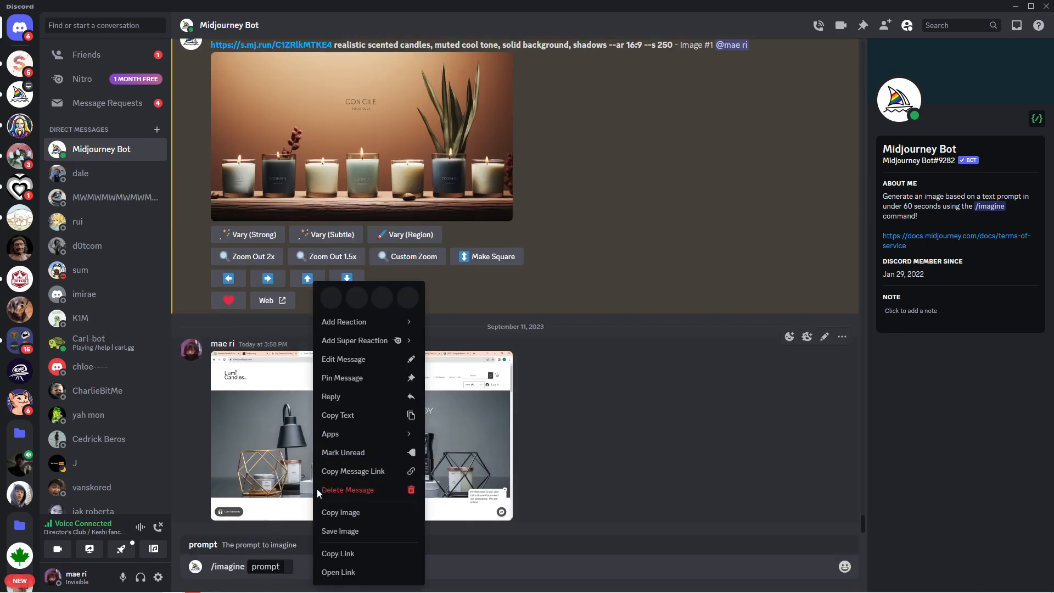
click(345, 553)
key(ctrl+v)
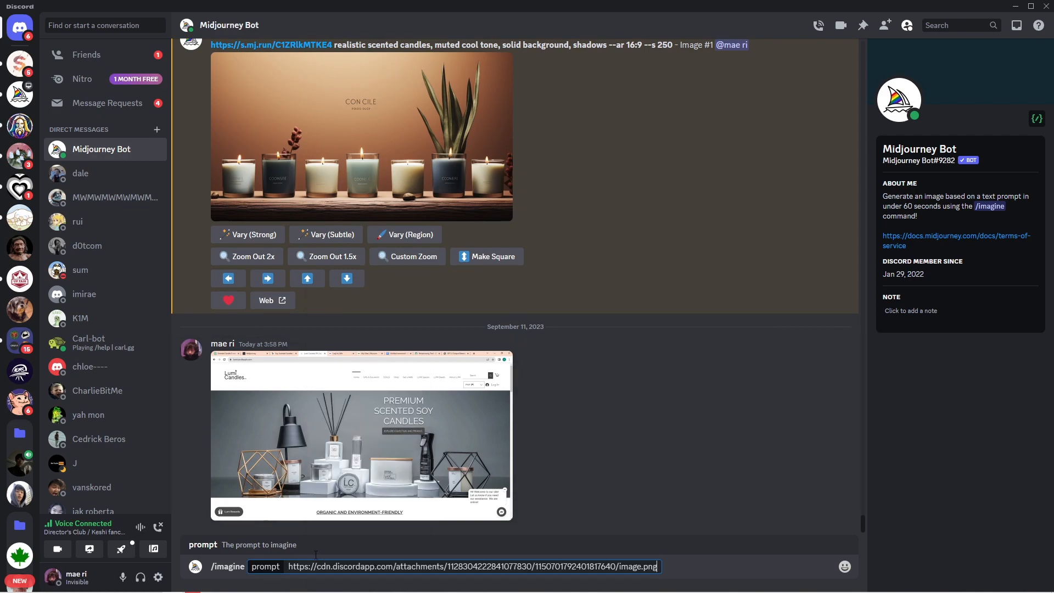
- Complete the prompt with ", web design, neutral color palette, cool tone" and submit it
text(, web design)
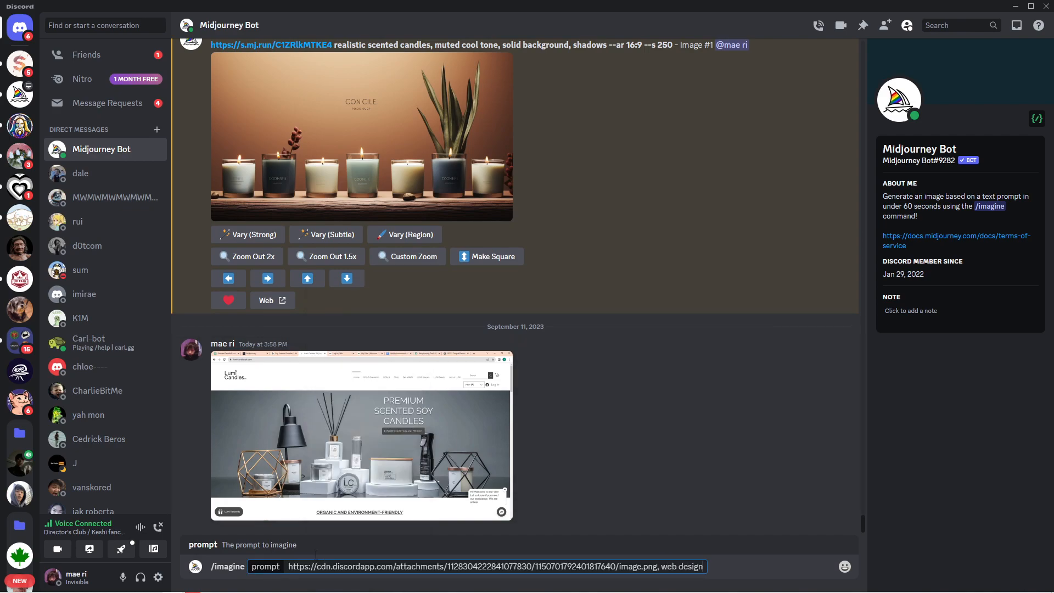
text(, cool color palette, cool tone)
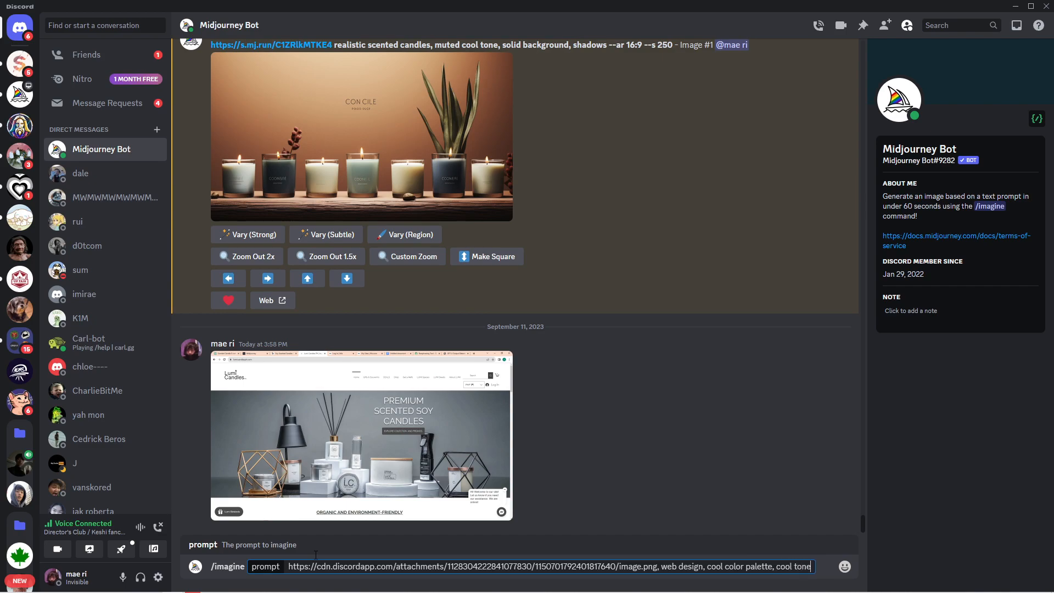
double_click(715, 567)
text(neutral)
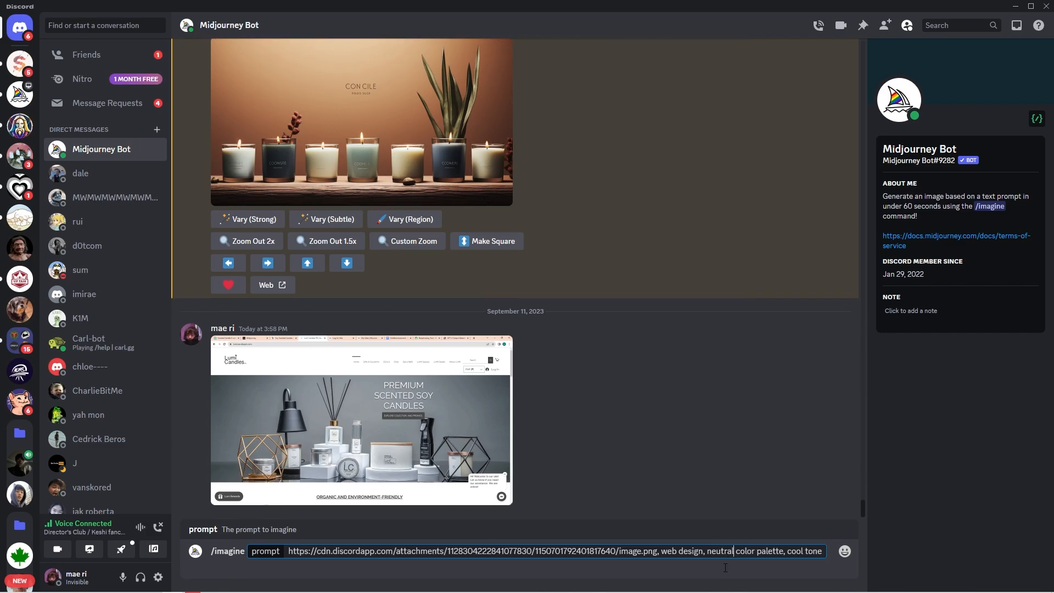
key(Return)
- Find the earlier "website home page, for a candle" generation and examine its four-image grid enlarged
scroll(553, 424, up, 12)
scroll(590, 424, up, 10)
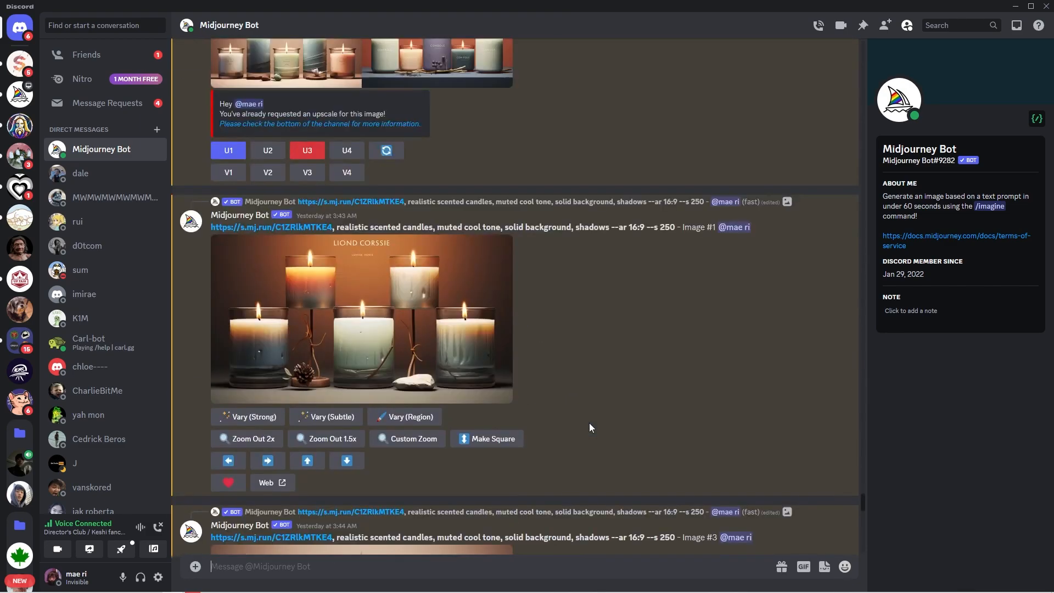
scroll(500, 418, down, 5)
click(351, 359)
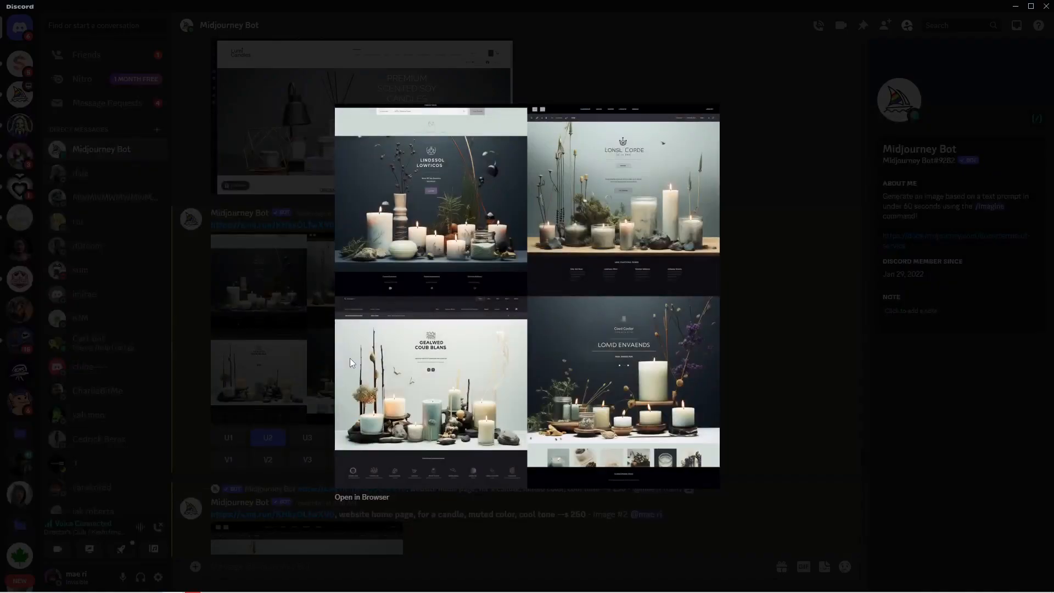
click(276, 381)
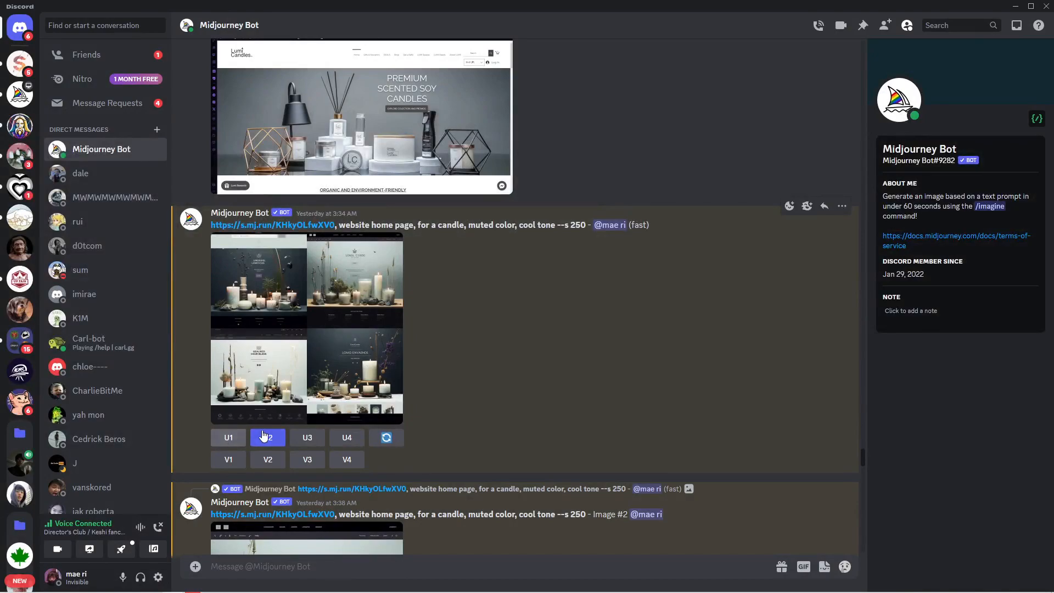
click(355, 369)
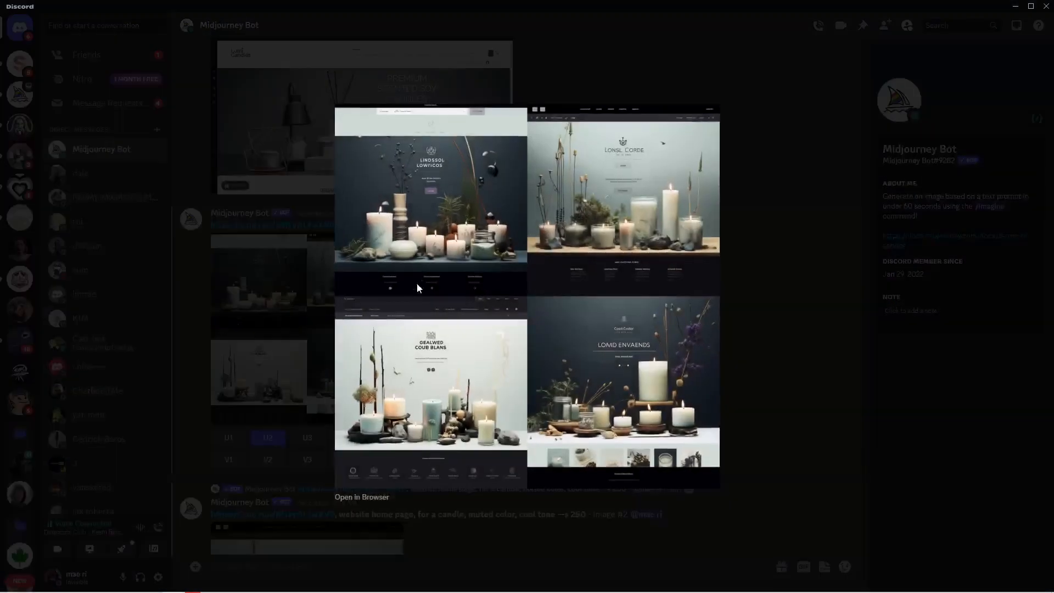
click(287, 435)
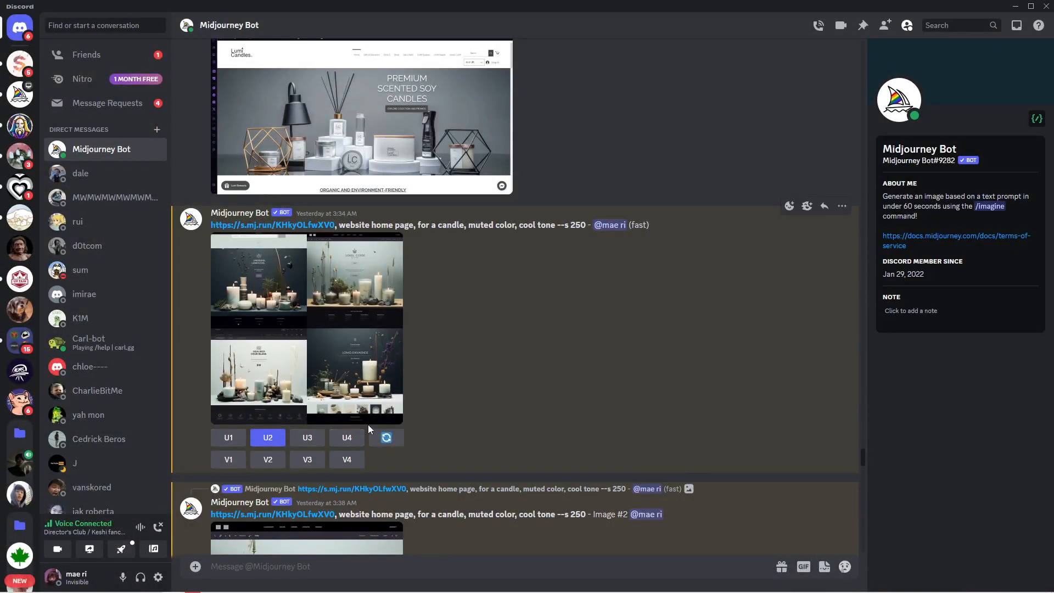
- Examine the upscaled image #2 of the candle home page generation at larger size
scroll(396, 364, down, 1)
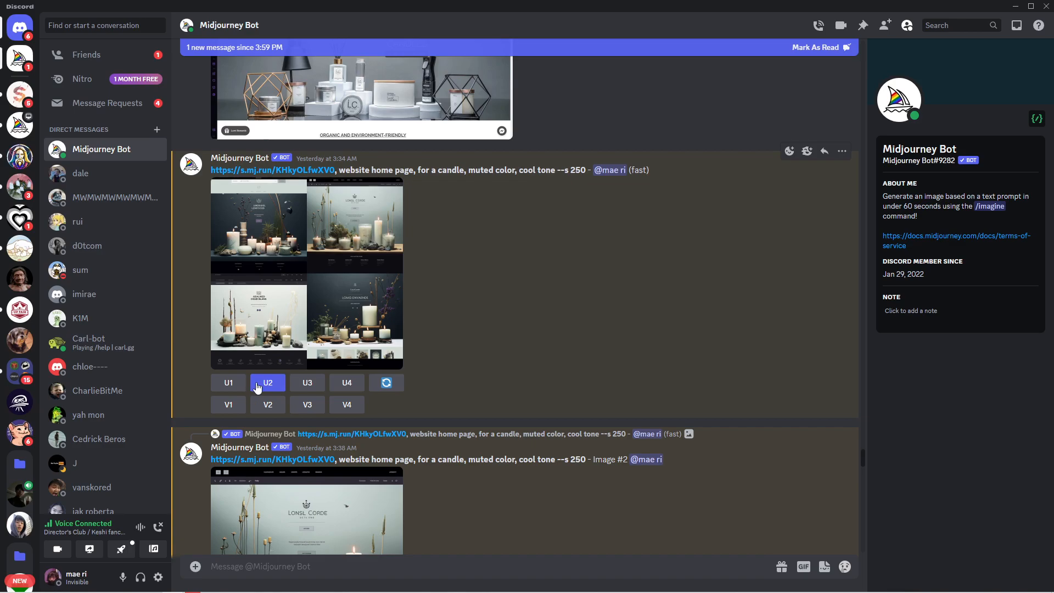
scroll(316, 481, down, 3)
click(324, 344)
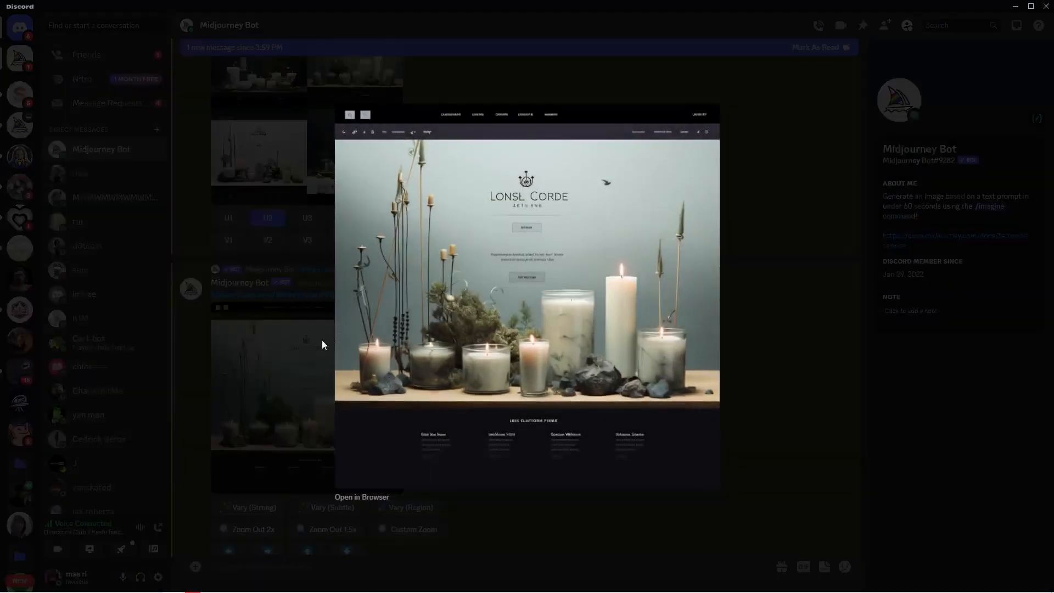
click(313, 291)
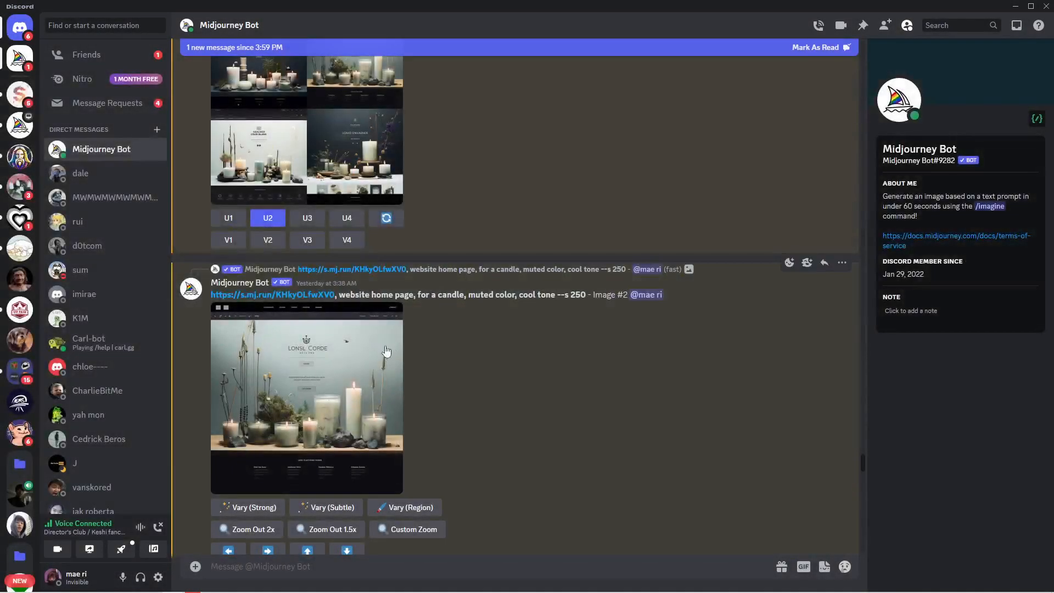
- Rerun the earlier "website home page, for a candle, muted color, cool tone --s 250" generation
scroll(413, 358, up, 1)
scroll(437, 319, up, 2)
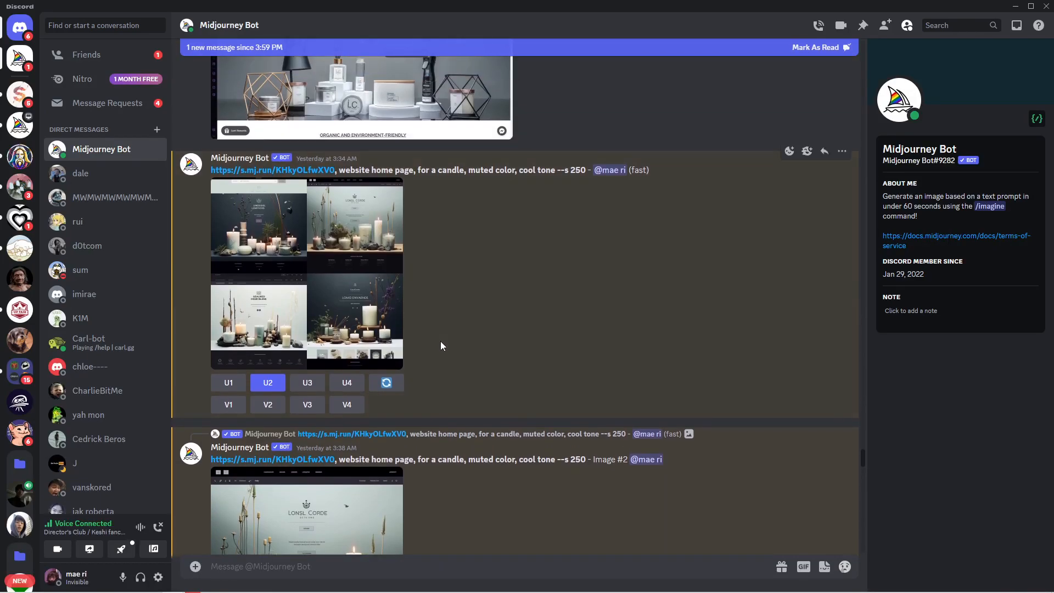
click(387, 383)
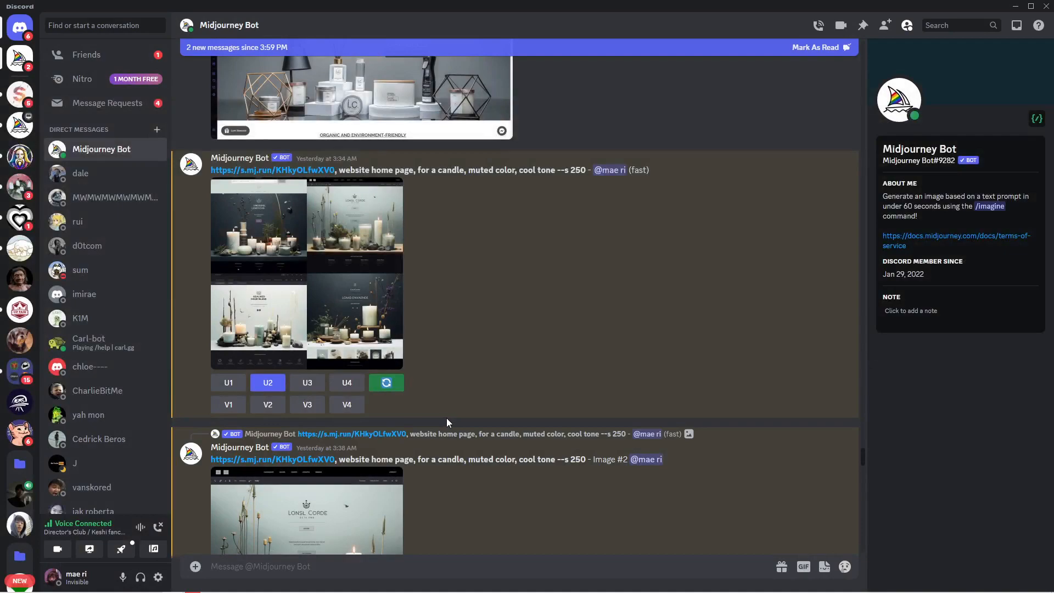
- Request variations of image 2 from the candle home page grid, submitting the remix prompt as it stands
scroll(446, 417, down, 2)
scroll(448, 414, down, 2)
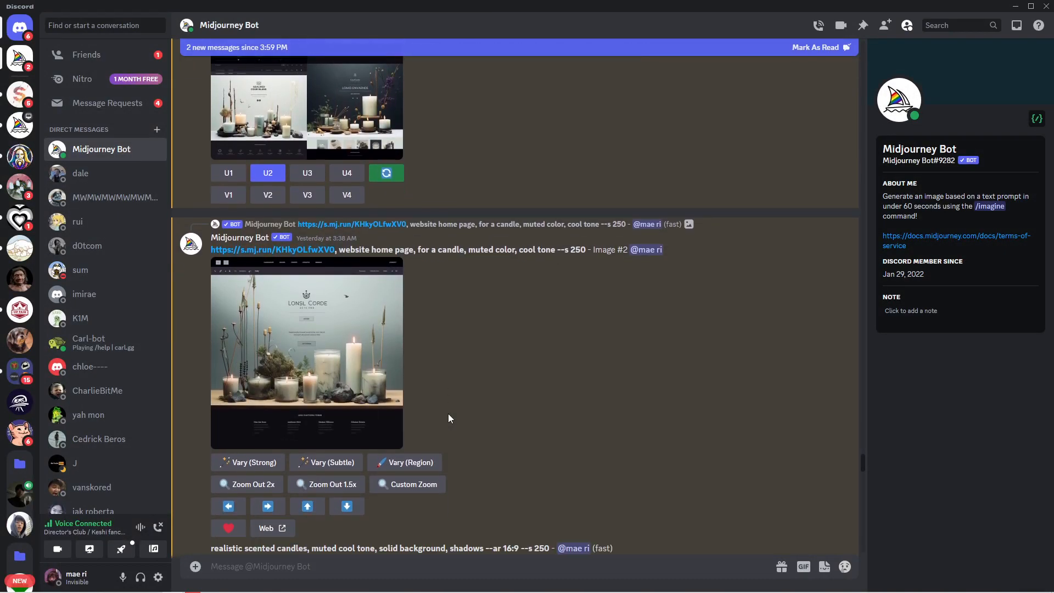
scroll(448, 413, up, 2)
scroll(452, 413, up, 3)
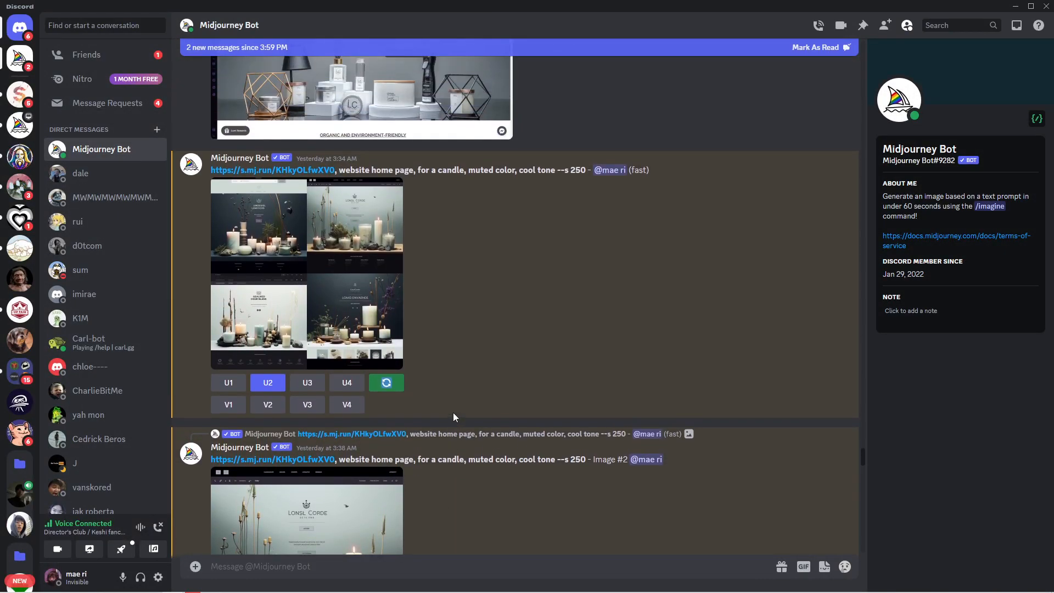
scroll(486, 390, up, 2)
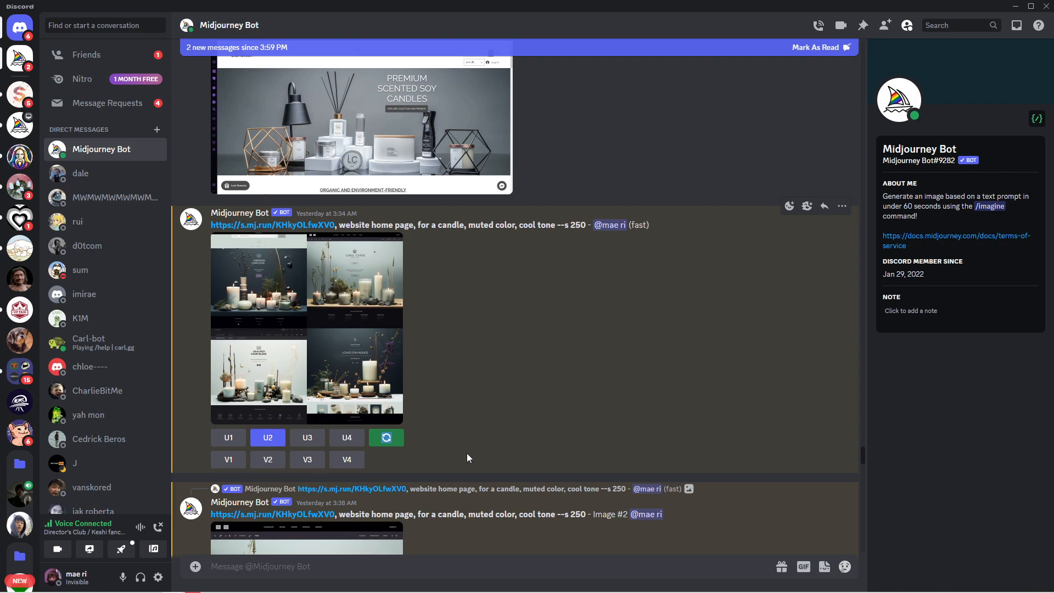
click(276, 461)
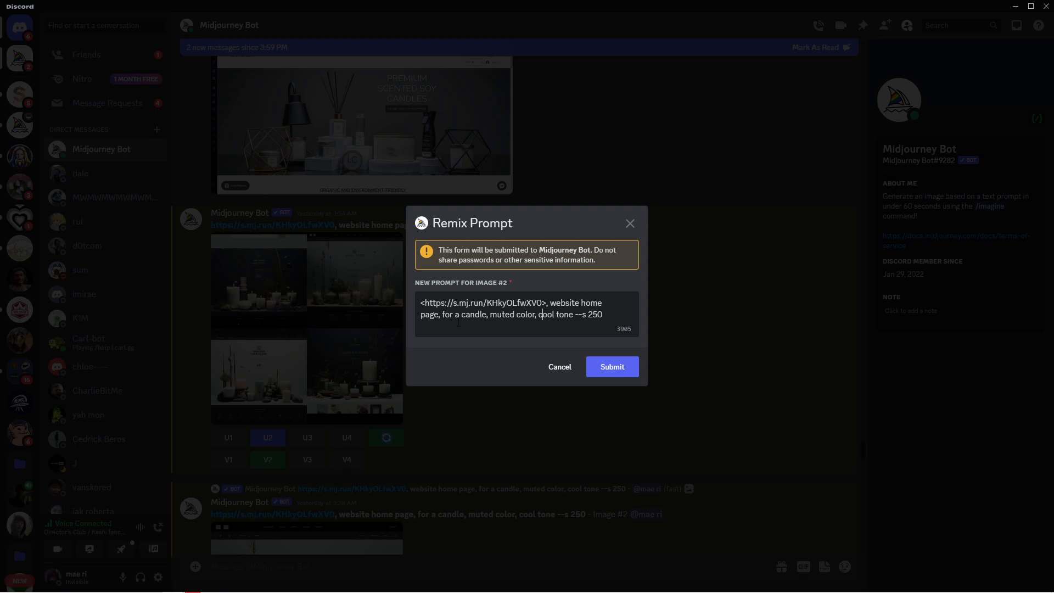
click(619, 366)
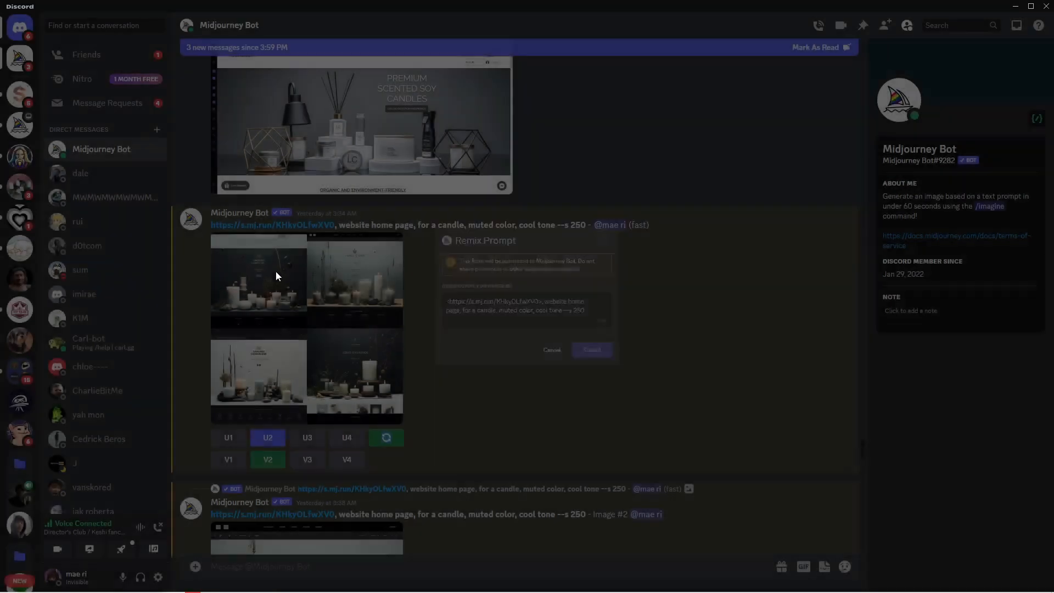
- Find the cropped "Lonsl Corde" home page image posted earlier as a reference and view it enlarged
scroll(475, 375, down, 20)
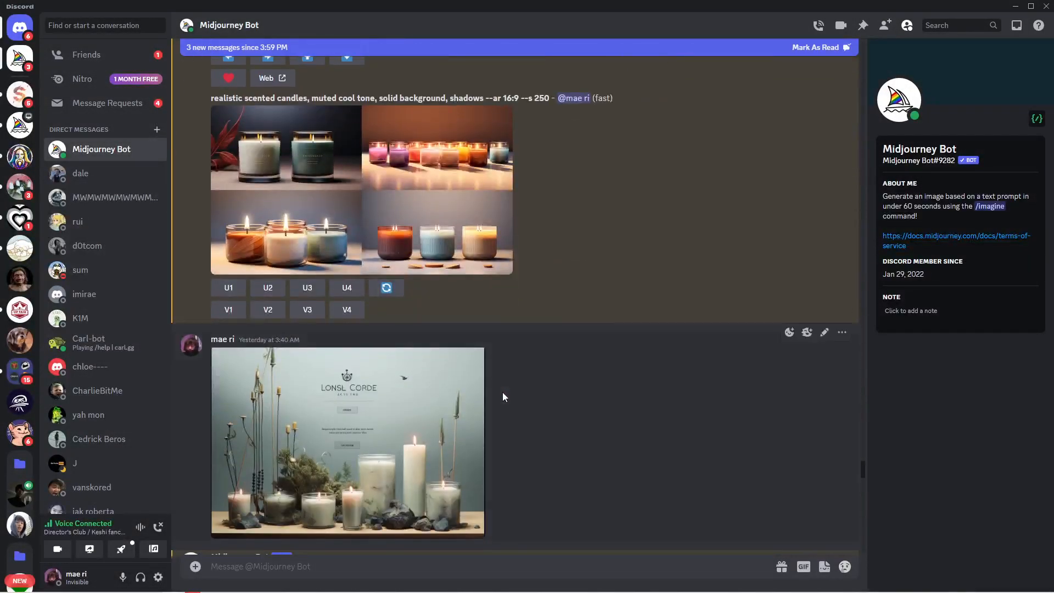
scroll(499, 393, up, 10)
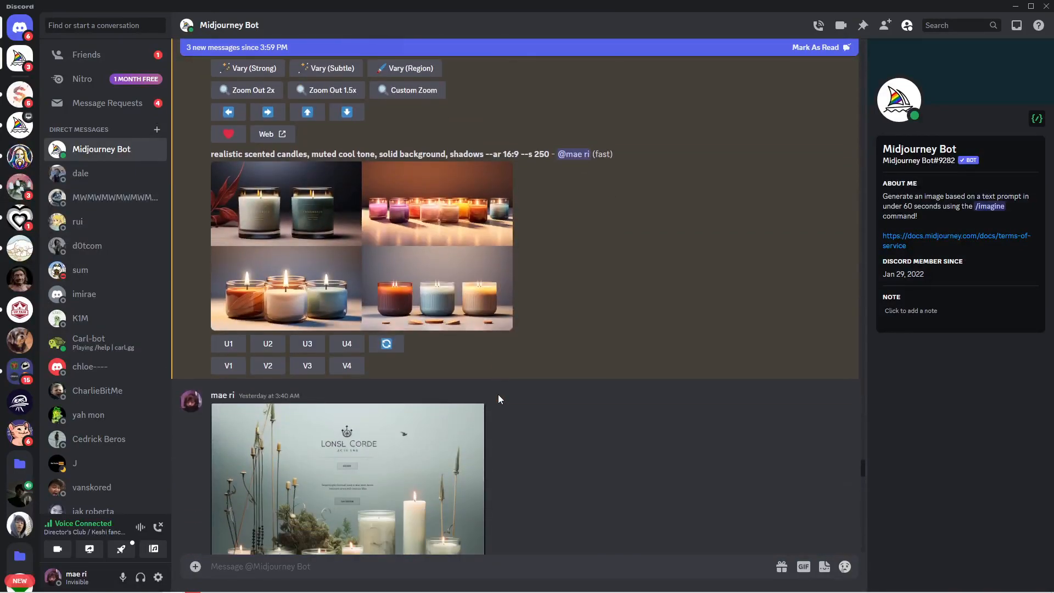
scroll(468, 354, down, 2)
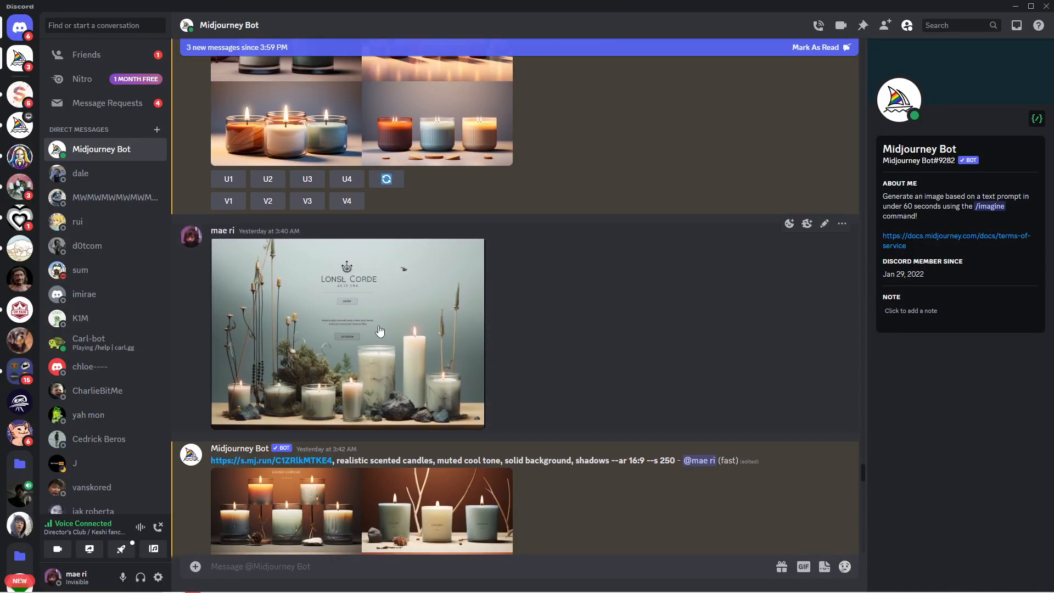
click(380, 331)
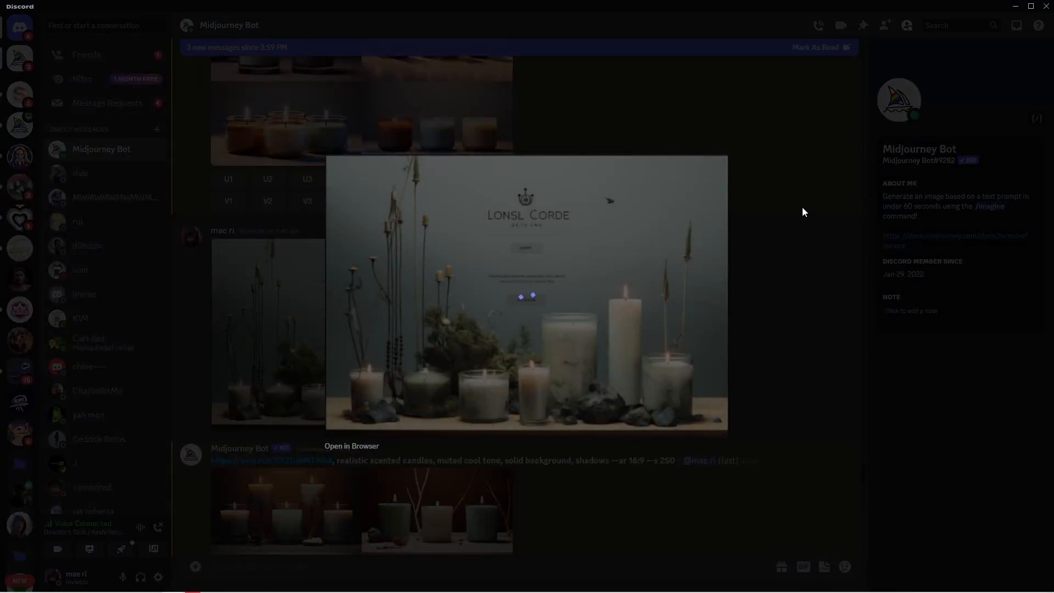
- Close the enlarged reference image, switch to Chrome and bring up the Wix My Sites page, trying the Google sign-in along the way
click(802, 212)
click(295, 585)
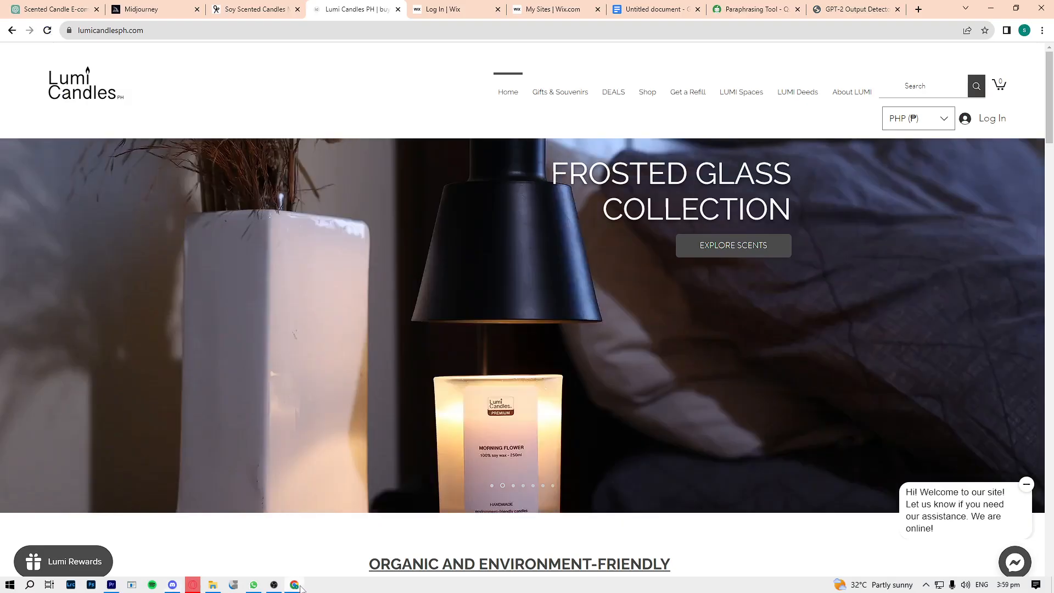
click(552, 9)
click(483, 10)
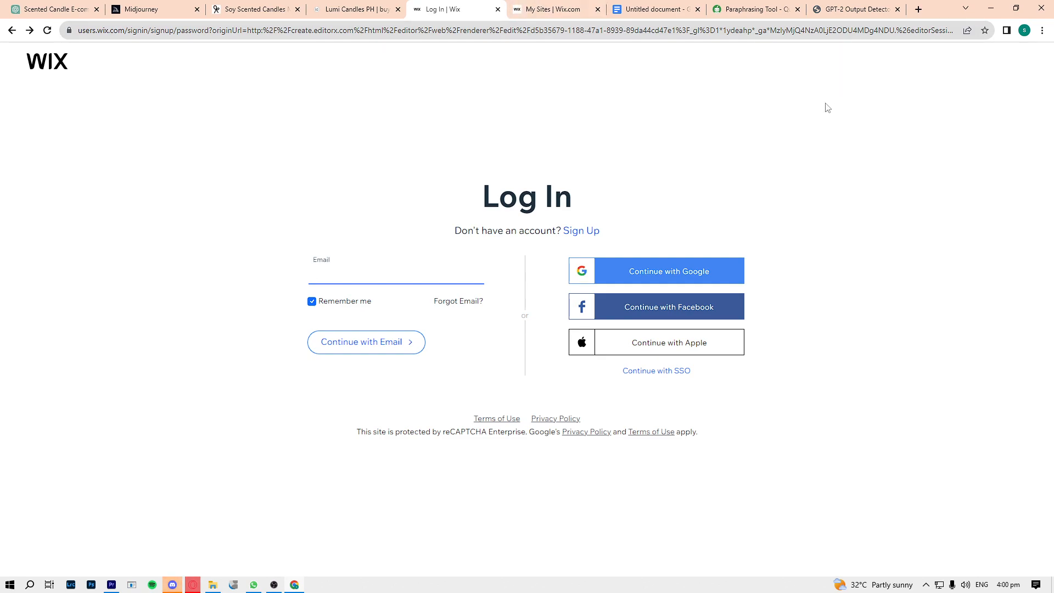
click(696, 264)
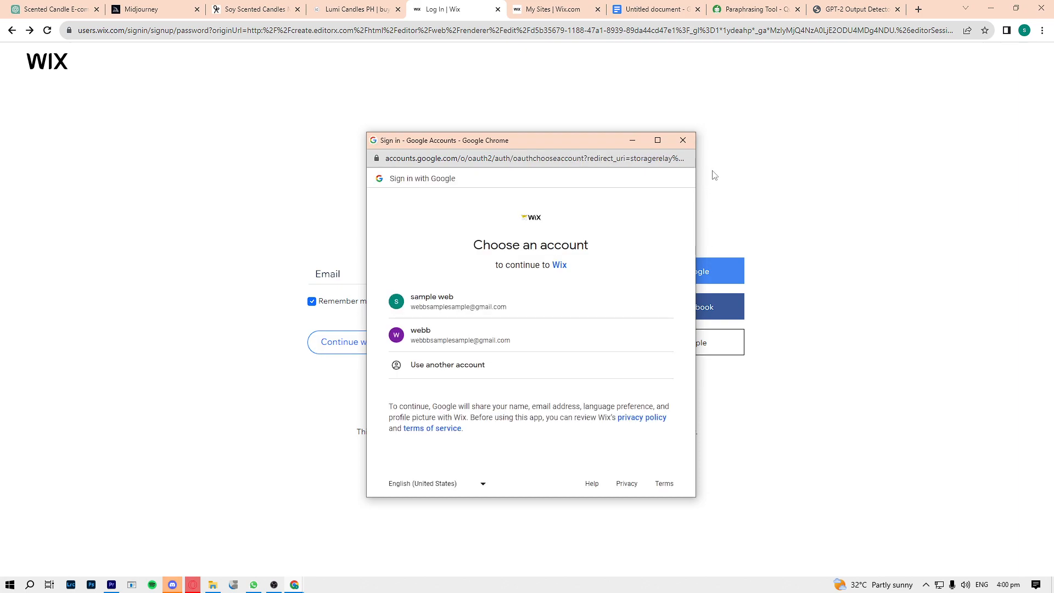
click(546, 5)
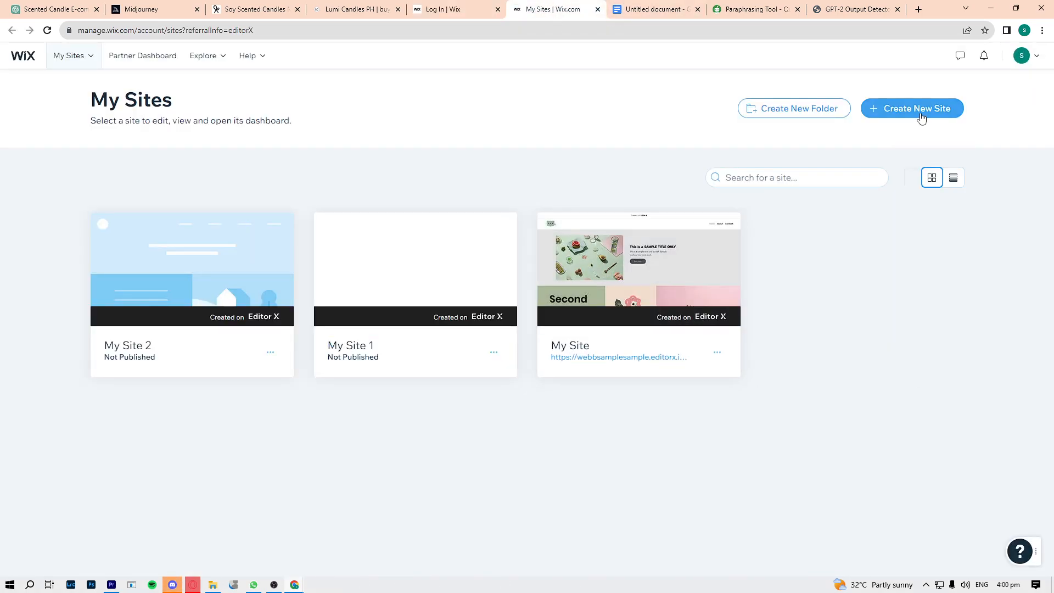
- Create a new Wix site with Editor X, starting from the Blank Canvas template
click(939, 109)
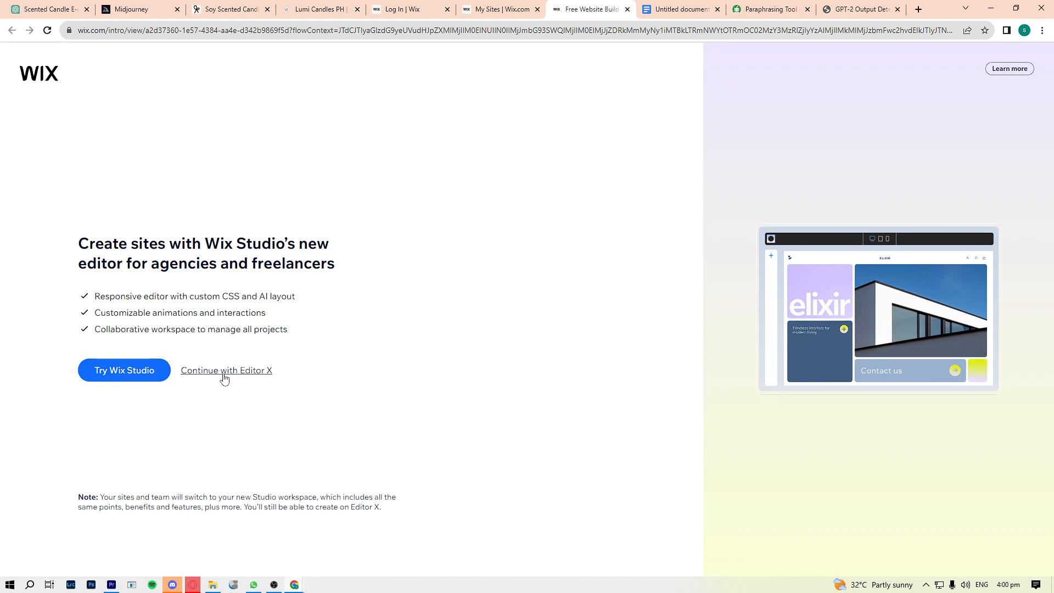
click(242, 377)
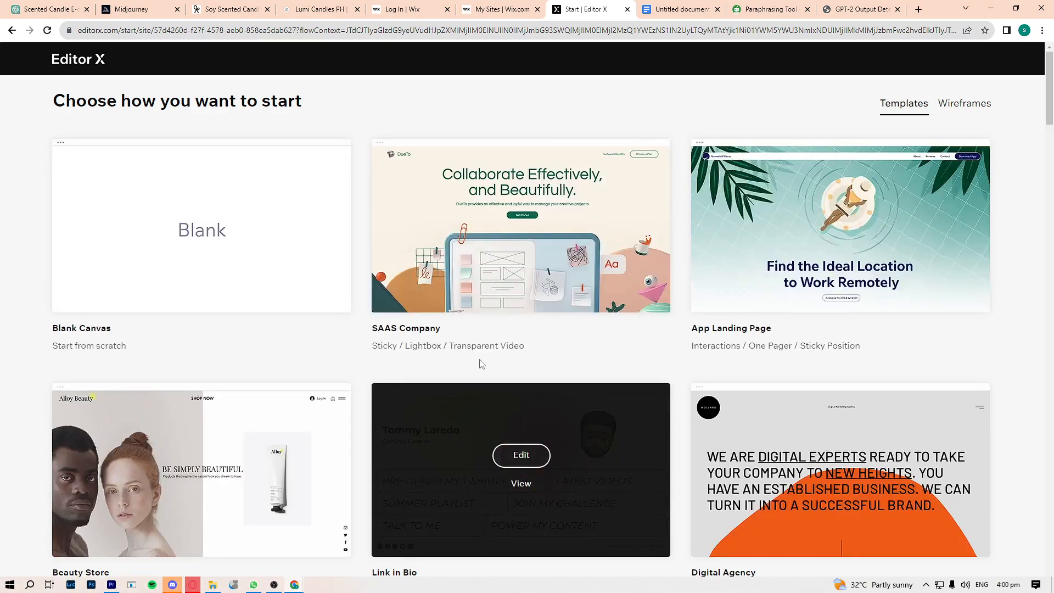
scroll(231, 206, down, 7)
scroll(231, 253, up, 7)
click(201, 229)
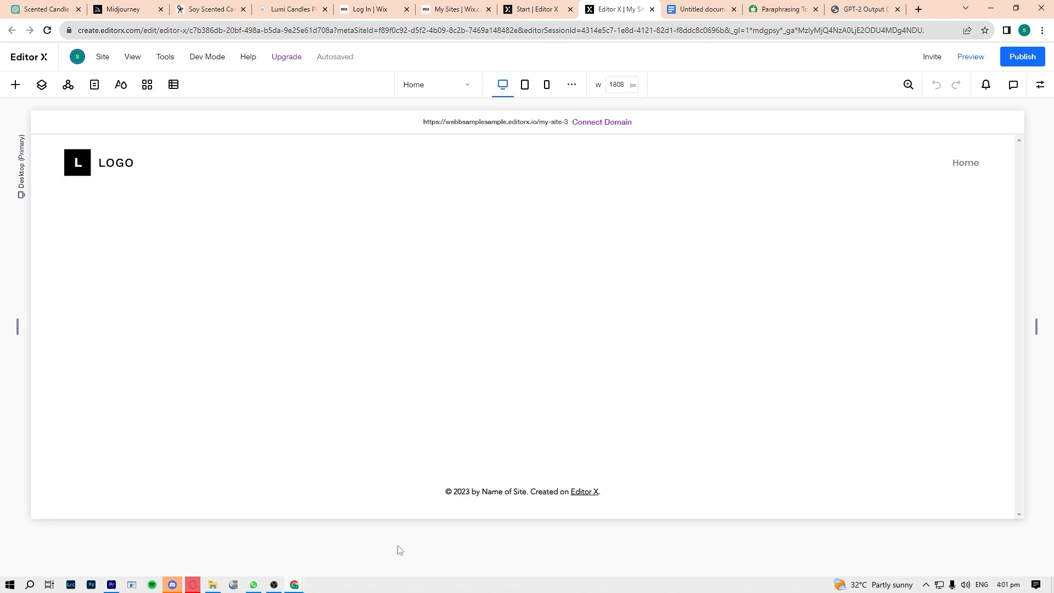
- Replace the header's placeholder logo with the broad-leaved potted plant vector art from Wix media, and close the inspector
click(88, 164)
click(116, 164)
click(100, 206)
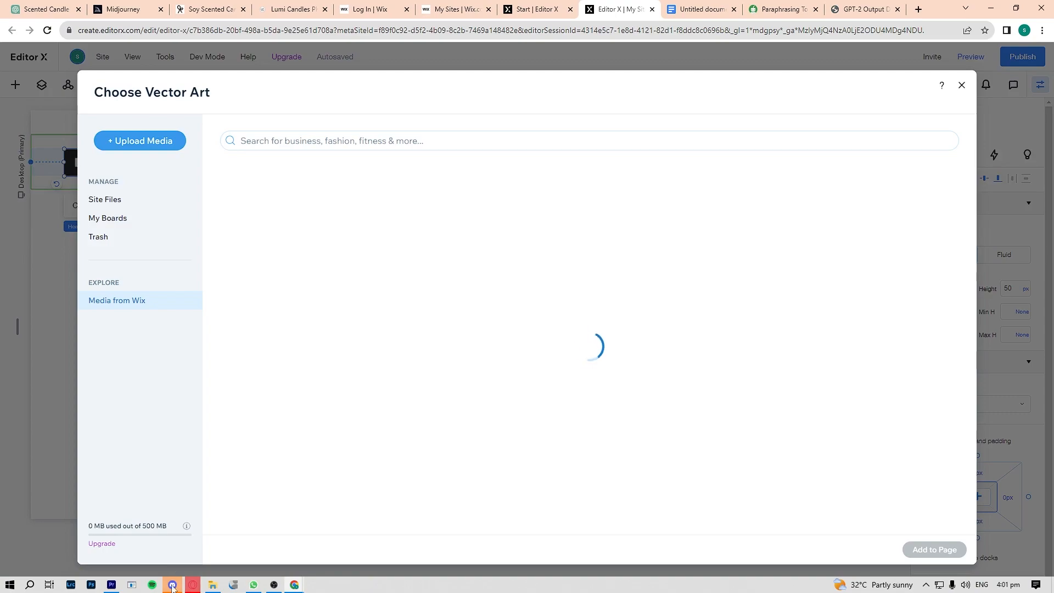
scroll(596, 346, down, 15)
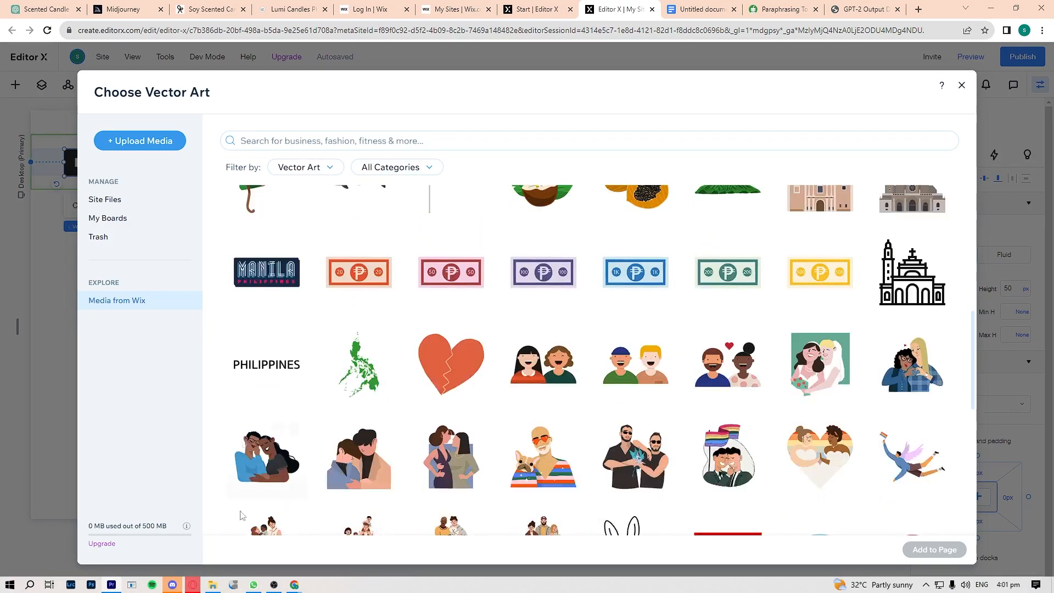
scroll(632, 385, down, 8)
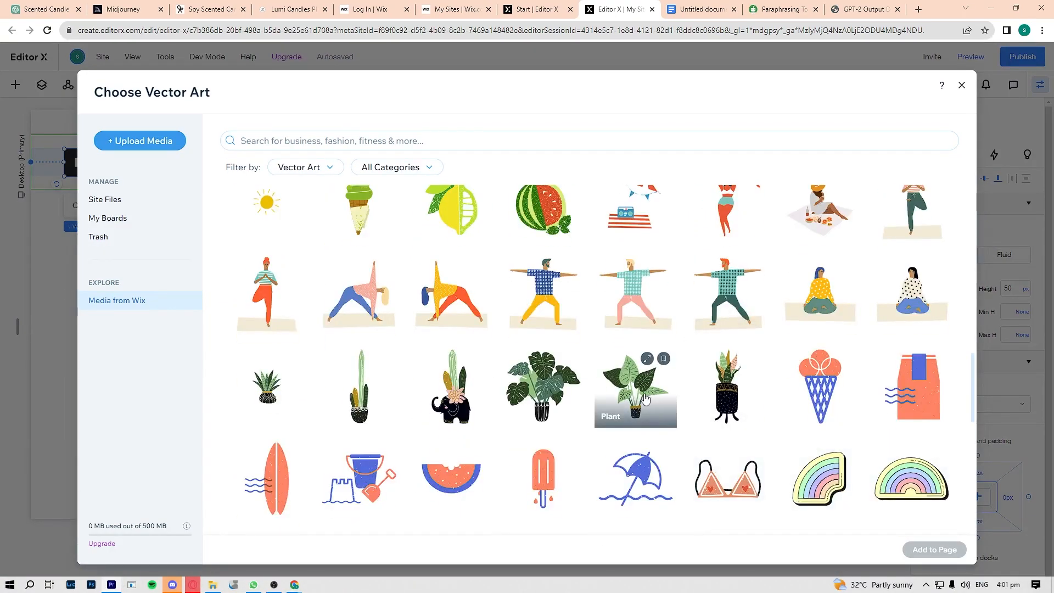
scroll(571, 390, down, 2)
scroll(563, 406, up, 3)
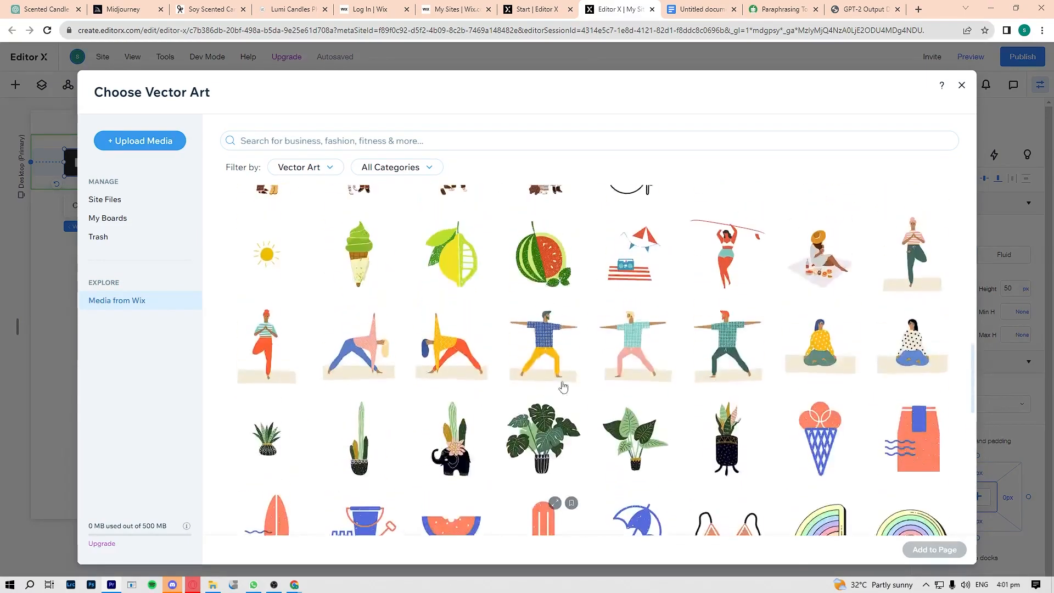
scroll(558, 434, down, 7)
scroll(558, 423, up, 8)
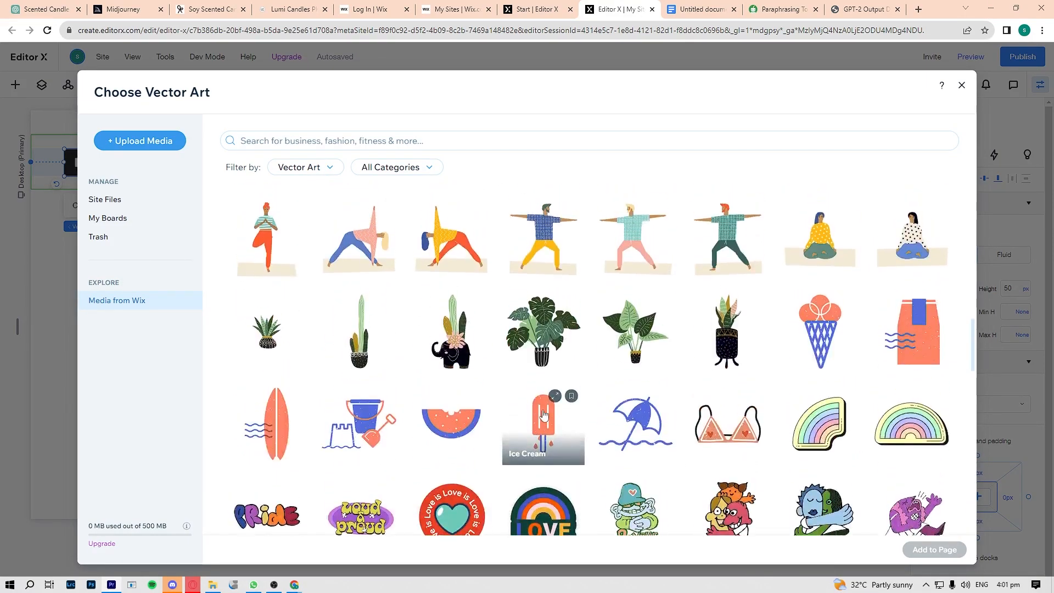
click(543, 443)
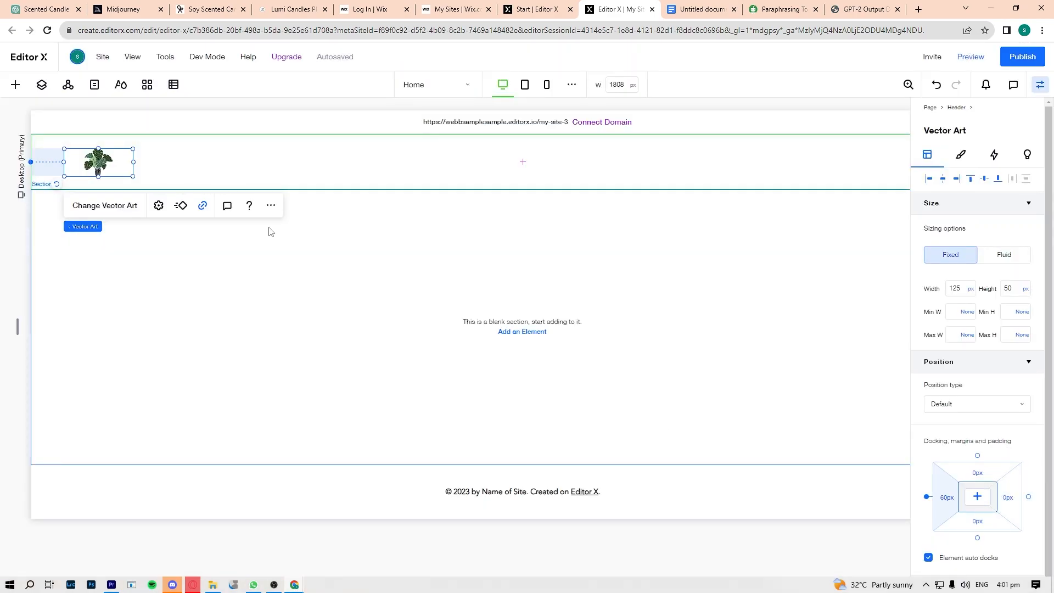
click(753, 186)
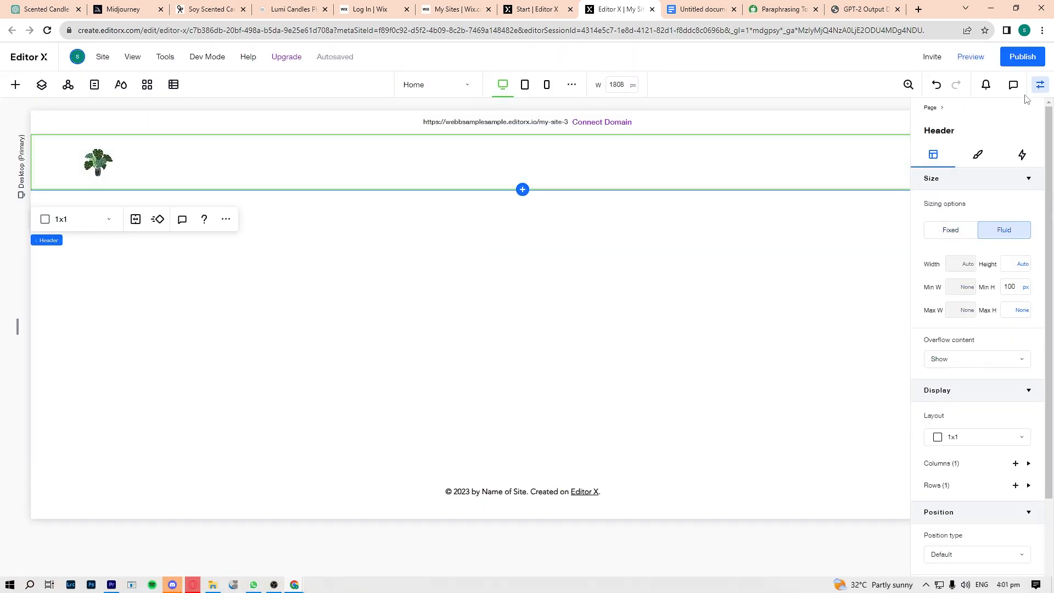
click(1041, 85)
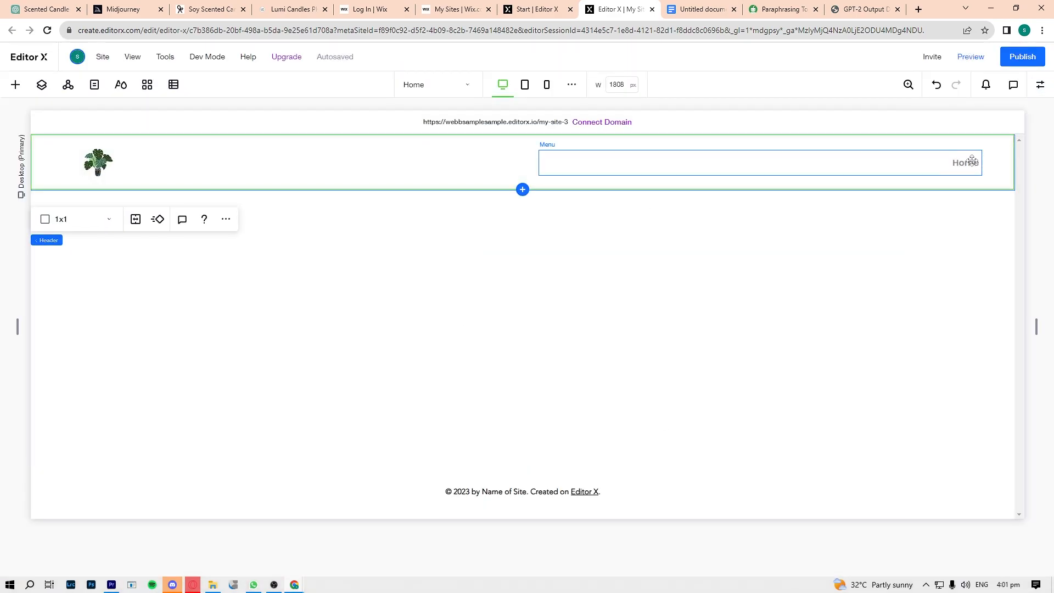
- Add a new site menu named "Products" through the header menu's settings
click(928, 246)
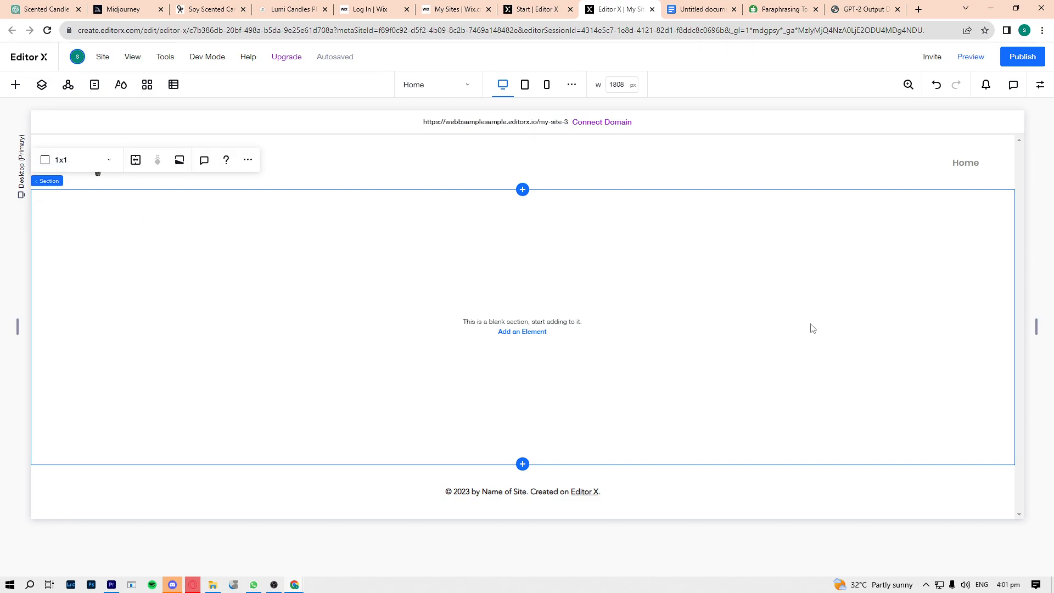
click(578, 179)
click(958, 169)
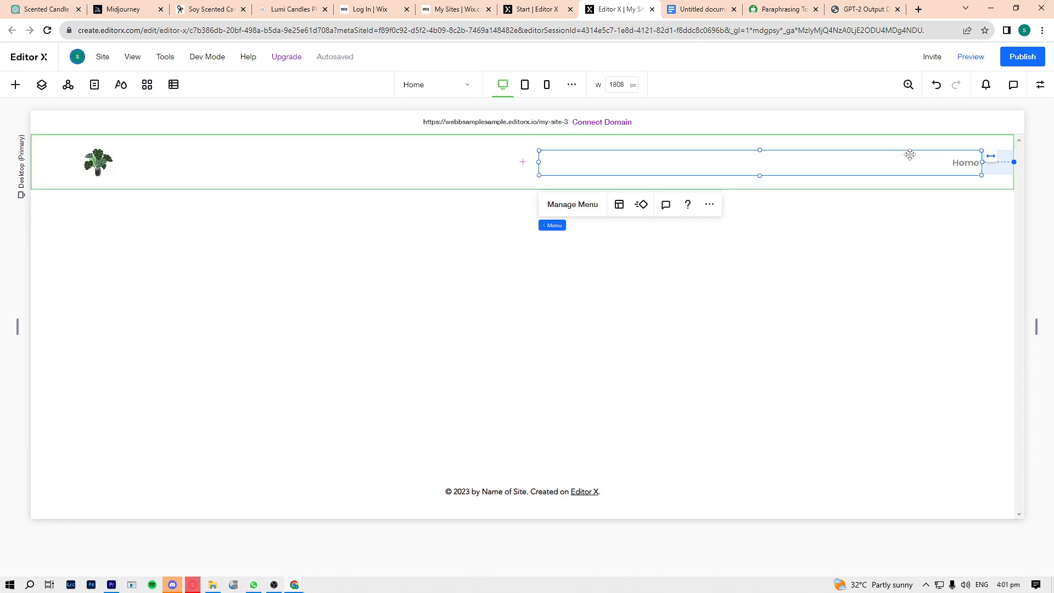
click(574, 206)
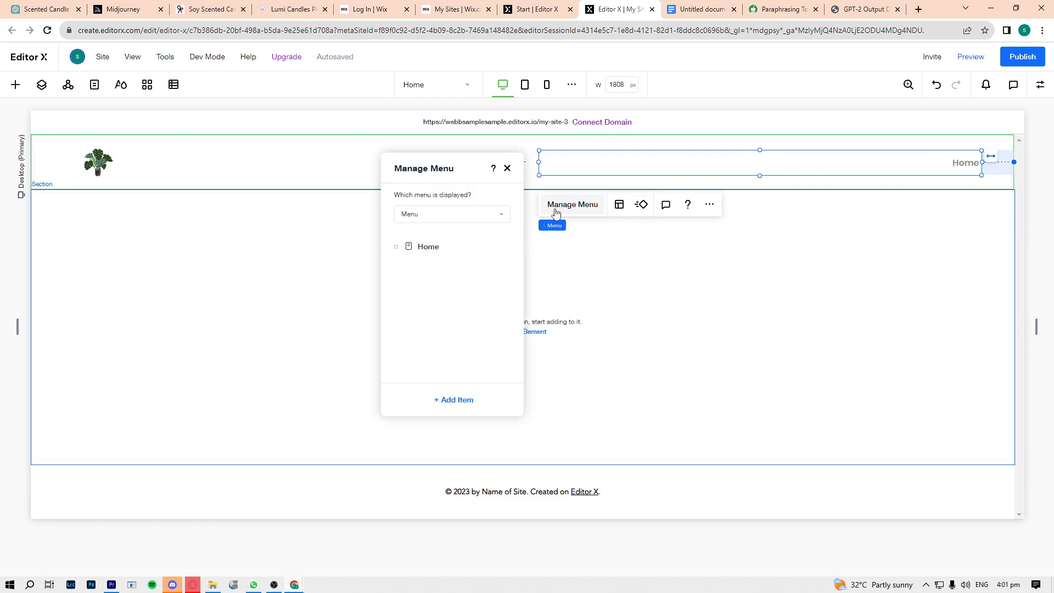
click(483, 220)
click(471, 241)
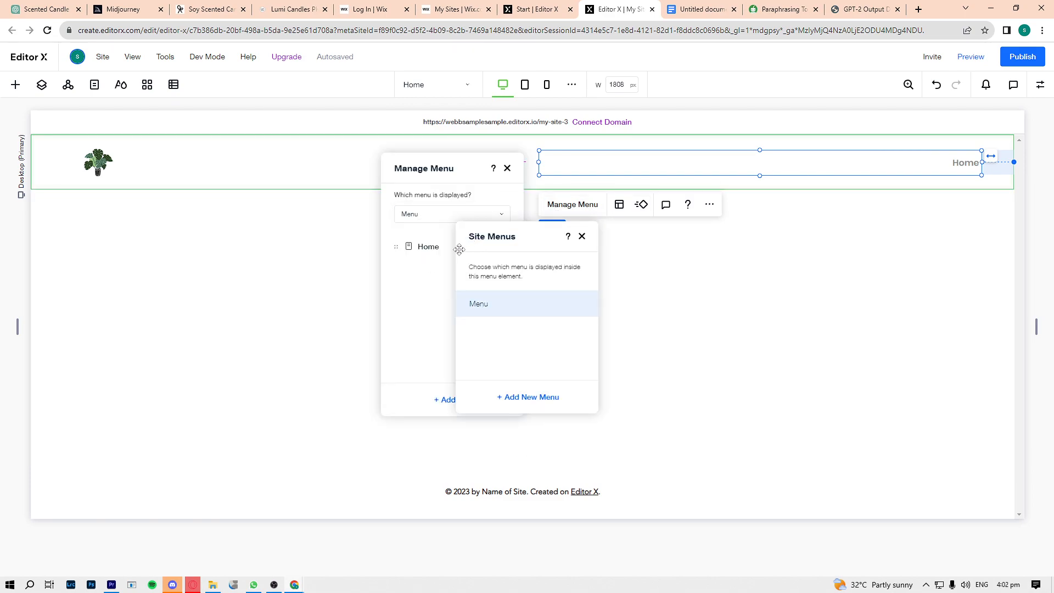
click(528, 397)
text(Products)
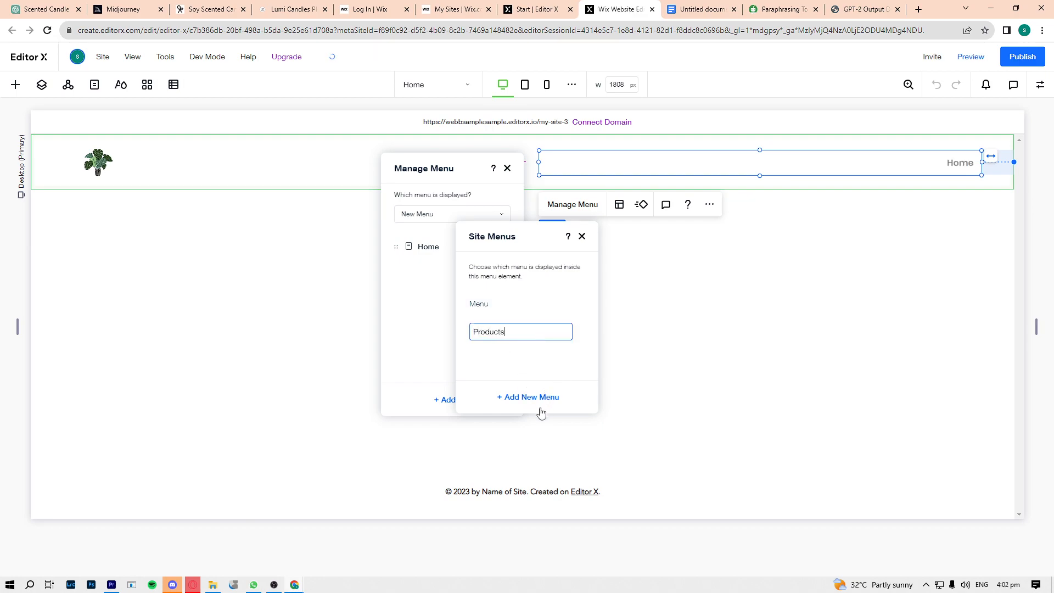
- Add another site menu and name it "New Arrivals", copying the name from the Google Docs content outline
click(541, 405)
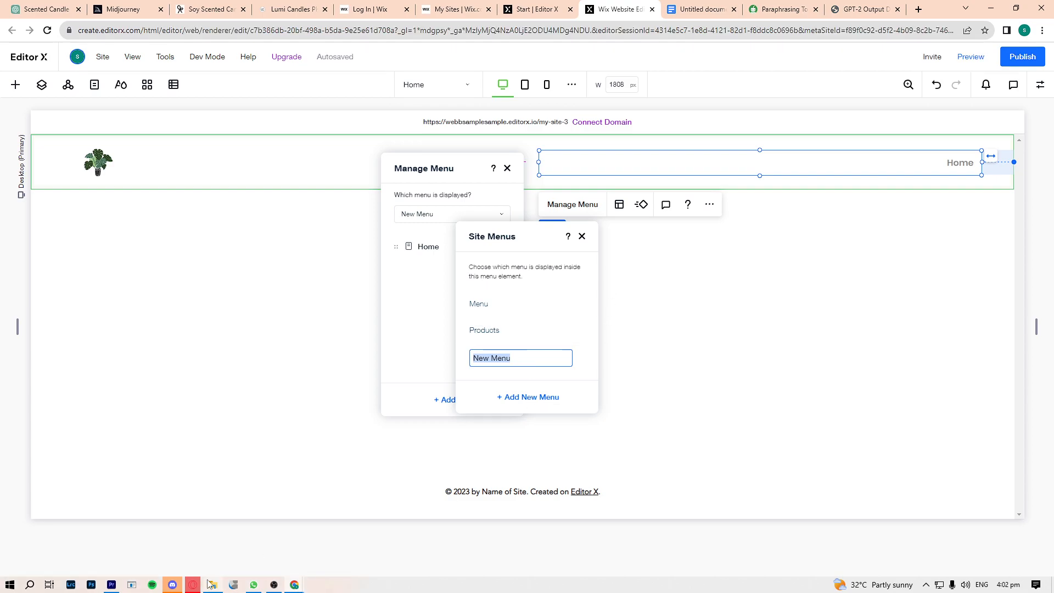
click(116, 587)
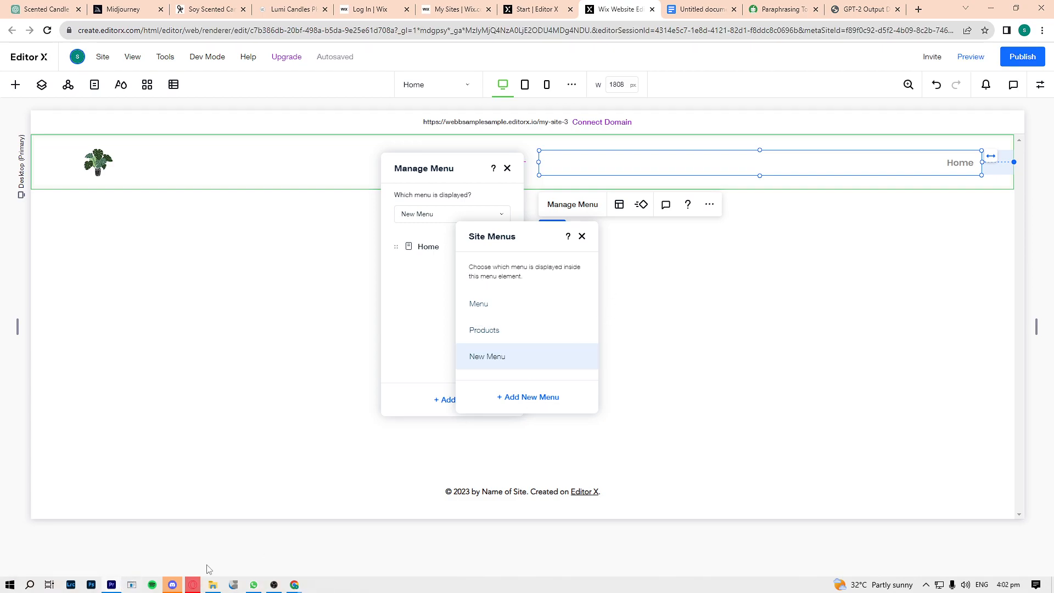
click(695, 7)
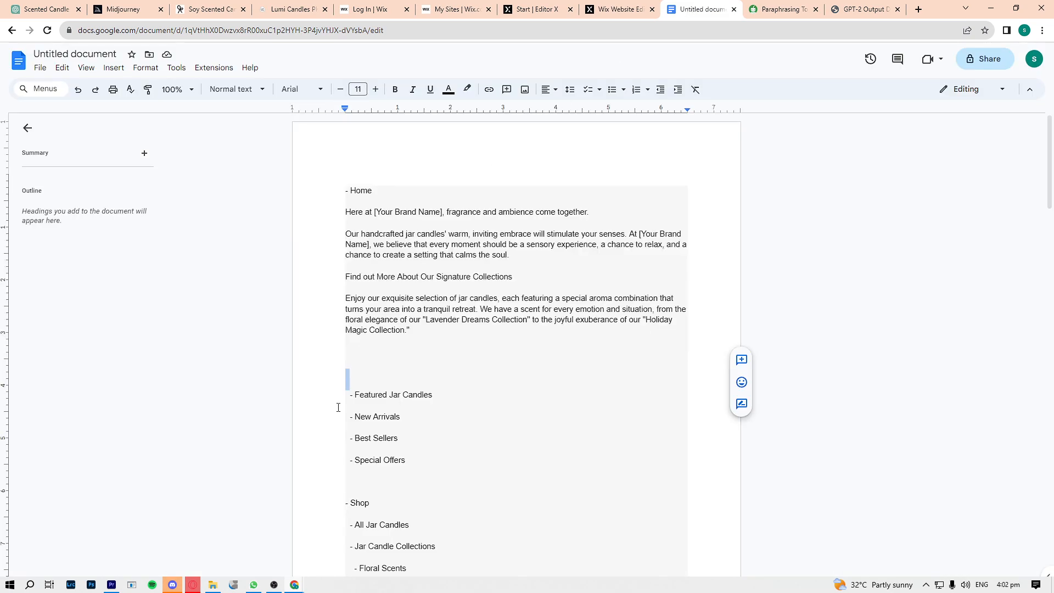
scroll(332, 417, down, 1)
click(391, 341)
drag(356, 362, 399, 361)
key(ctrl+c)
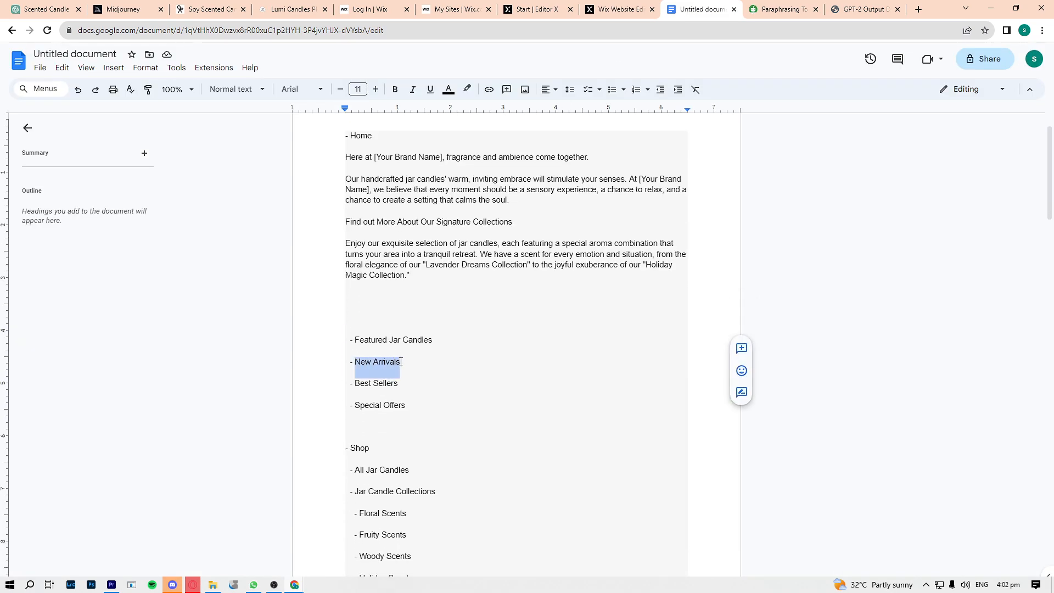
click(604, 8)
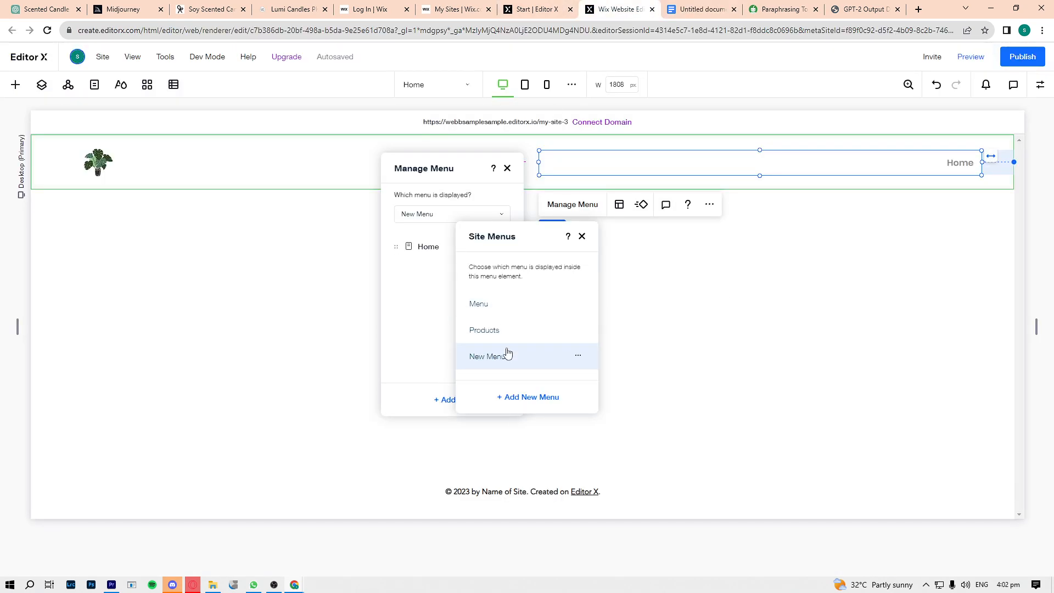
click(577, 357)
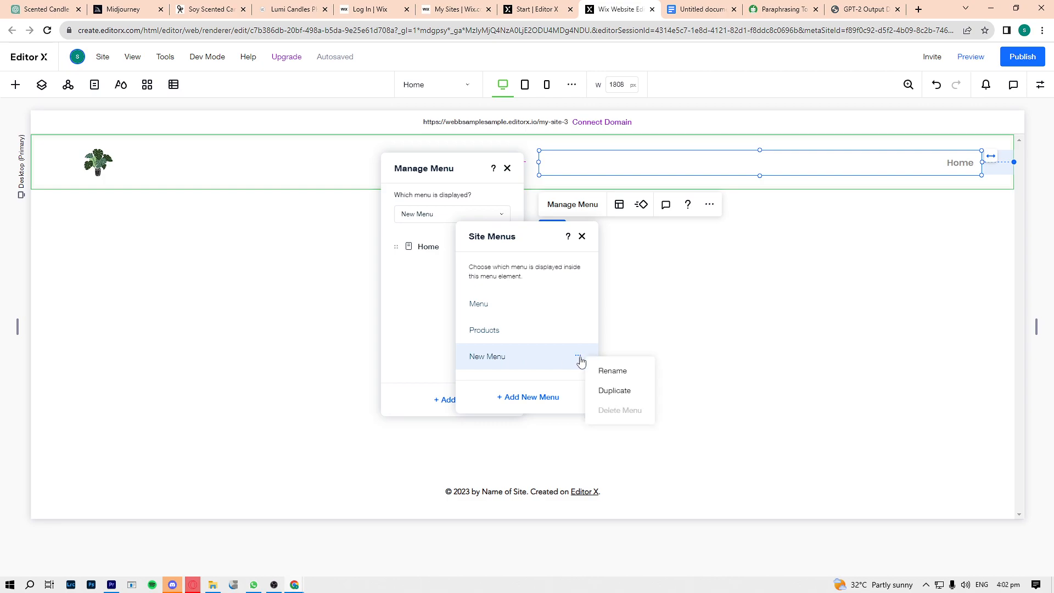
click(614, 370)
key(ctrl+v)
- Add a site menu named "Best Sellers", using the text copied from the Google Docs outline
click(535, 397)
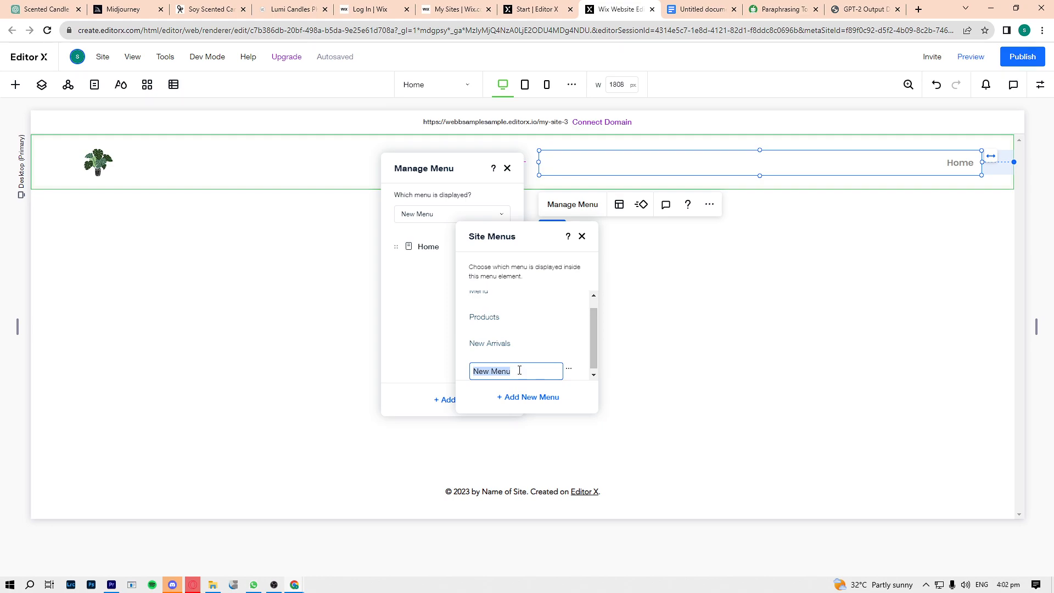
click(698, 9)
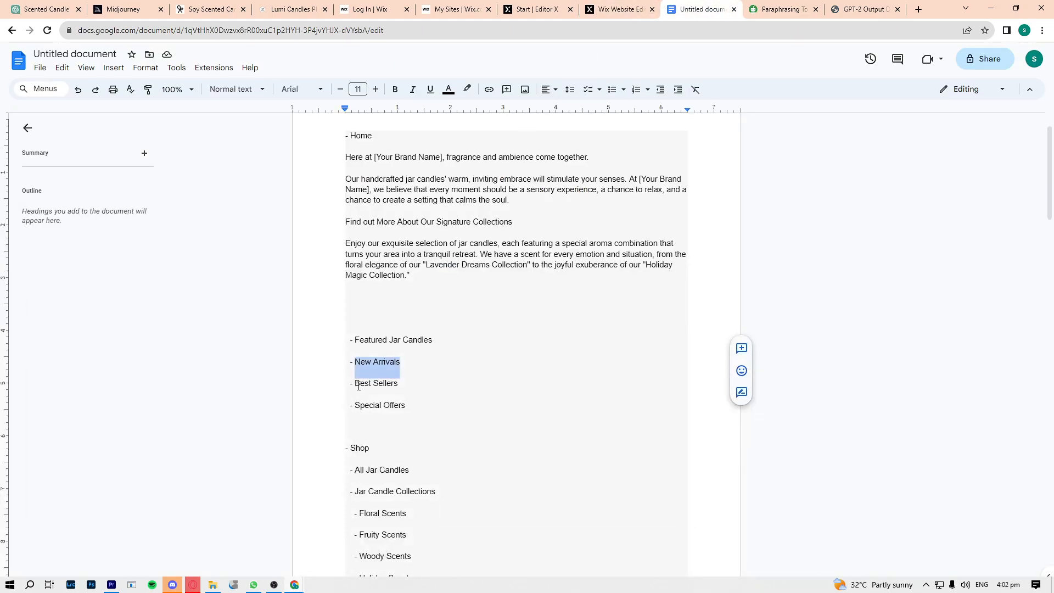
drag(355, 385, 397, 383)
key(ctrl+c)
click(618, 9)
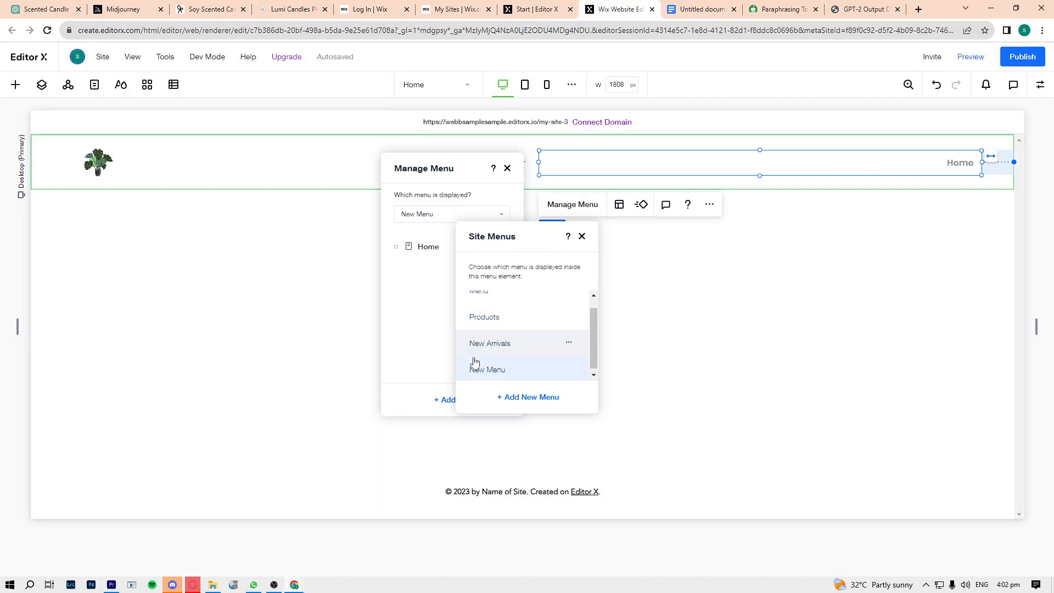
click(567, 372)
click(575, 384)
key(ctrl+v)
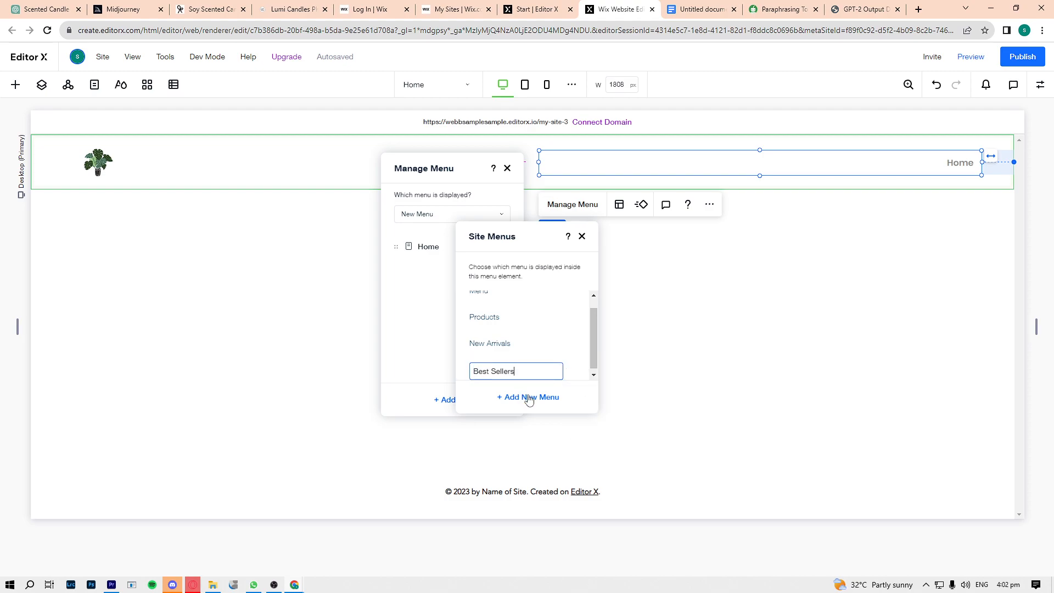
- Add a site menu named "Special Offers" from the outline in Google Docs, and close the menu dialogs
click(699, 9)
drag(355, 406, 396, 410)
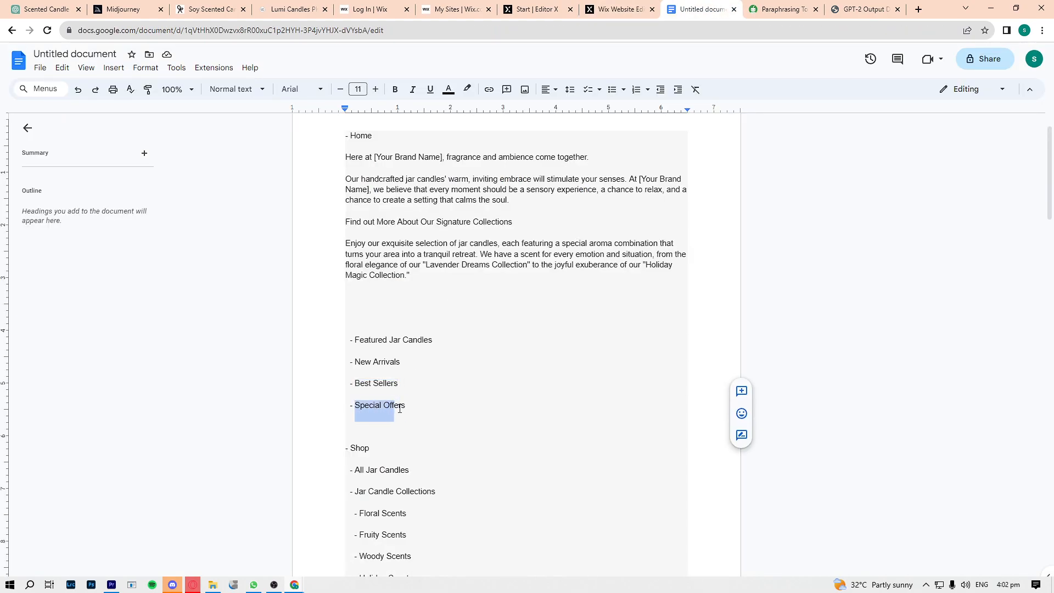
click(594, 4)
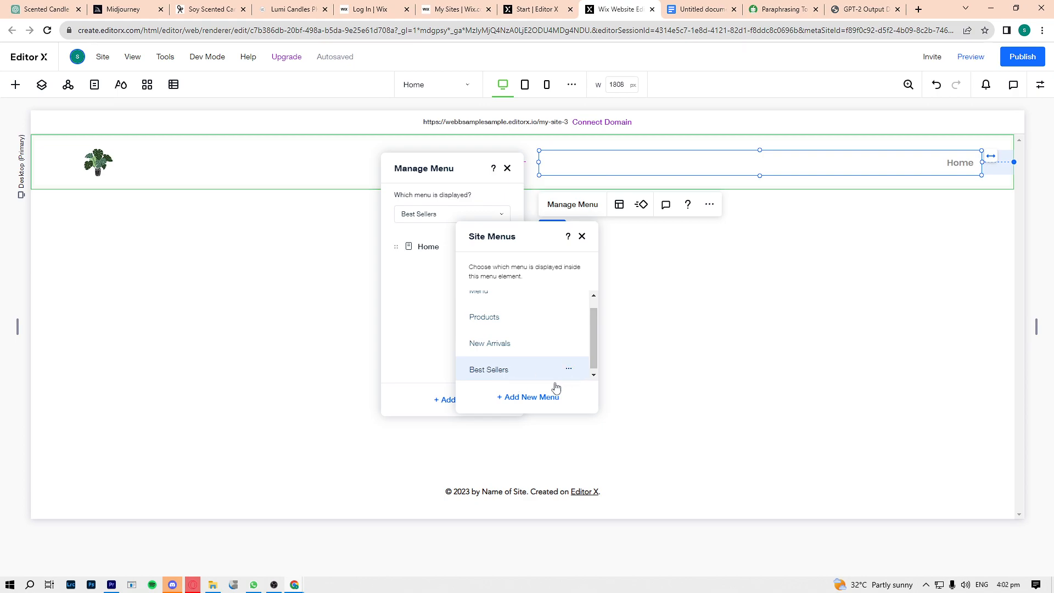
click(527, 397)
text(Special Offers)
key(Return)
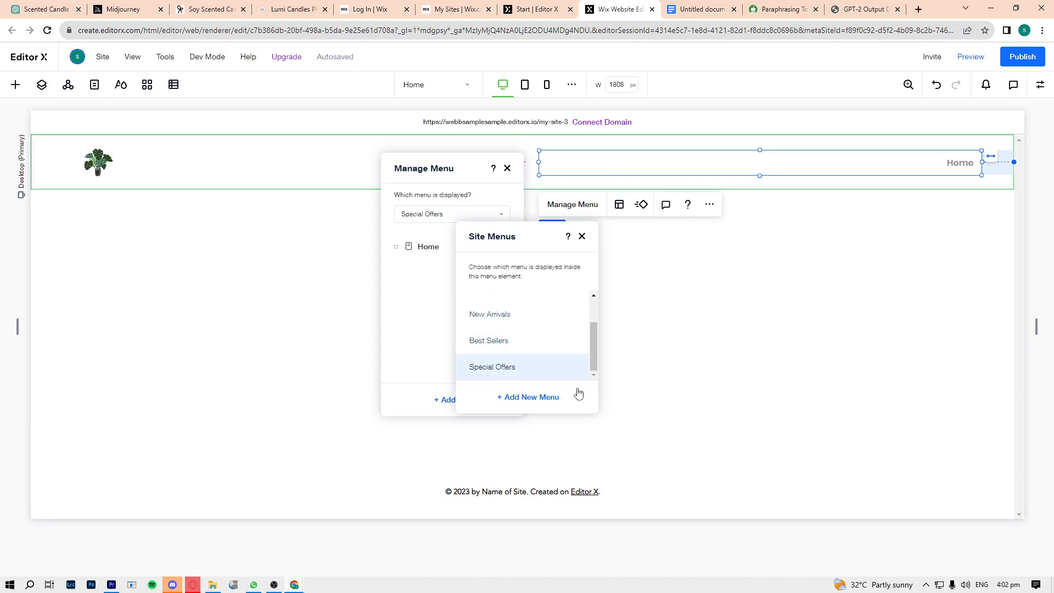
click(673, 346)
click(690, 294)
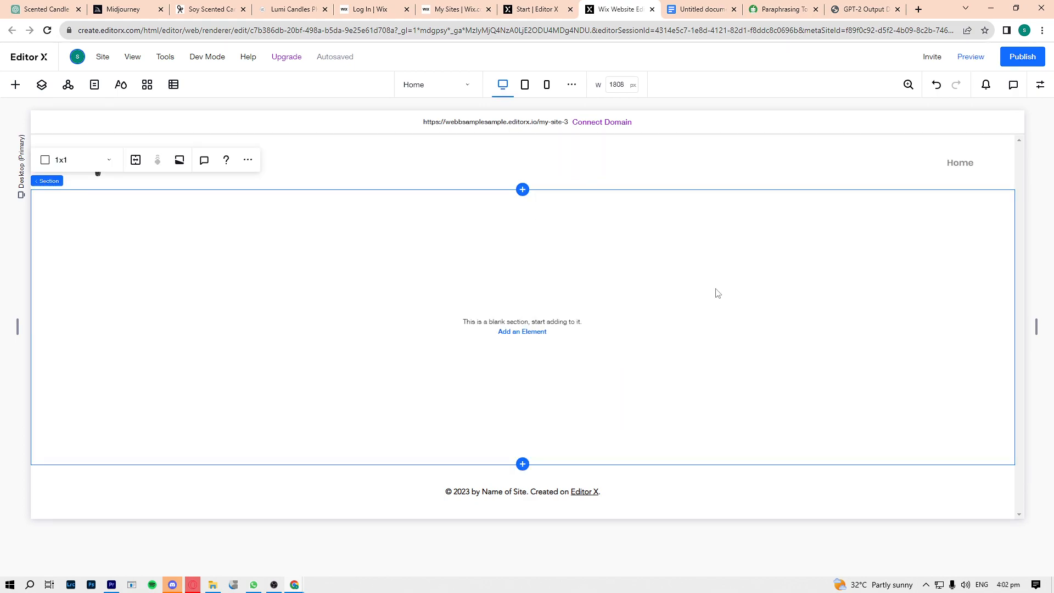
- Add the mountain image to the blank section below the header and stretch it across the full page width
click(15, 85)
click(120, 245)
click(419, 235)
drag(419, 235, 89, 211)
drag(378, 330, 1016, 329)
click(47, 187)
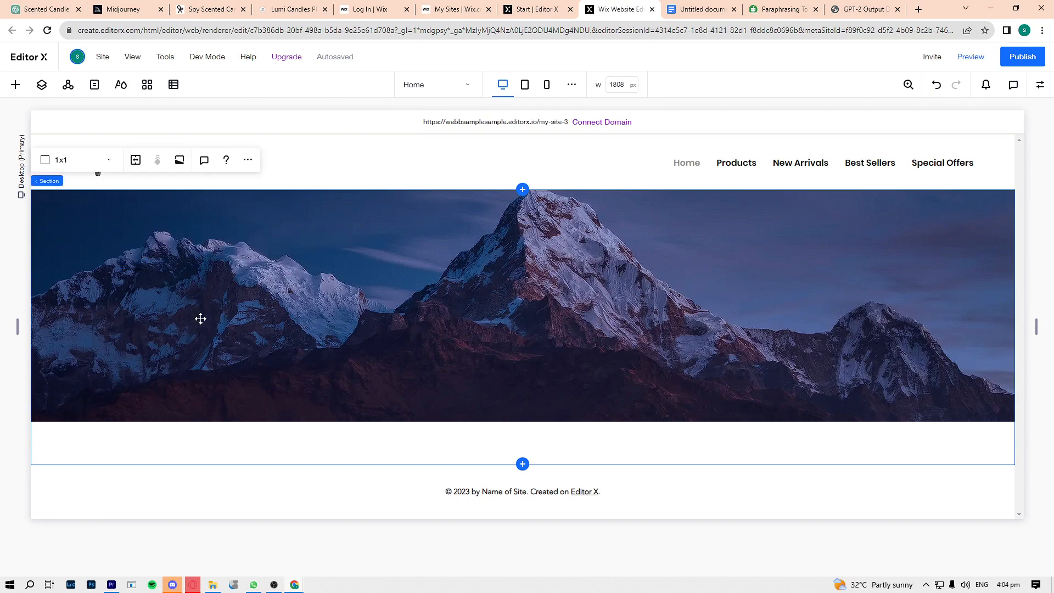
- Replace the banner's mountain image with the realistic scented candles PNG uploaded from the D: drive
click(345, 330)
mouse_move(51, 187)
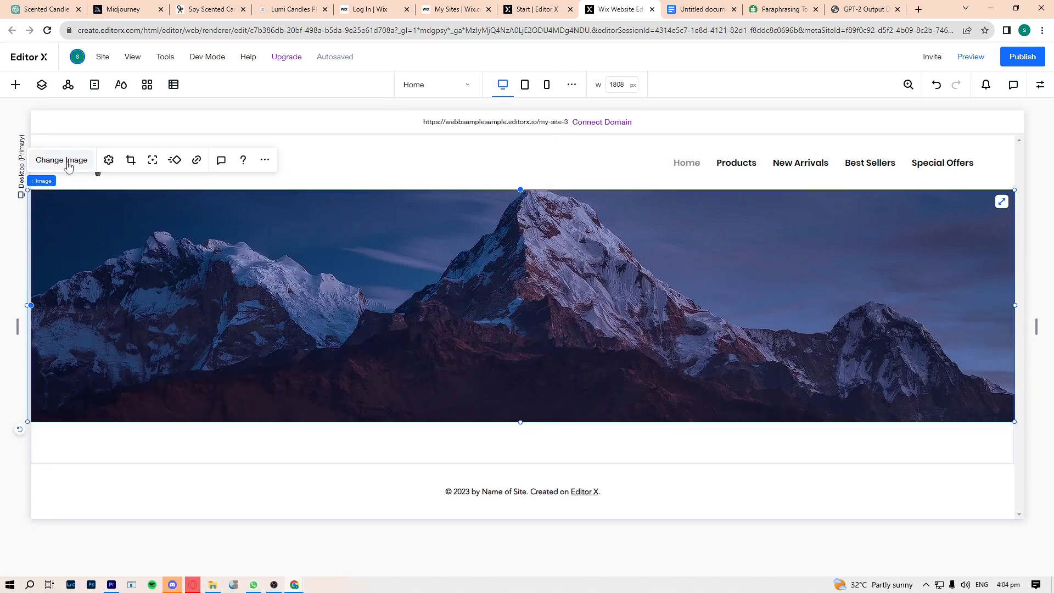
click(68, 166)
click(139, 139)
click(538, 346)
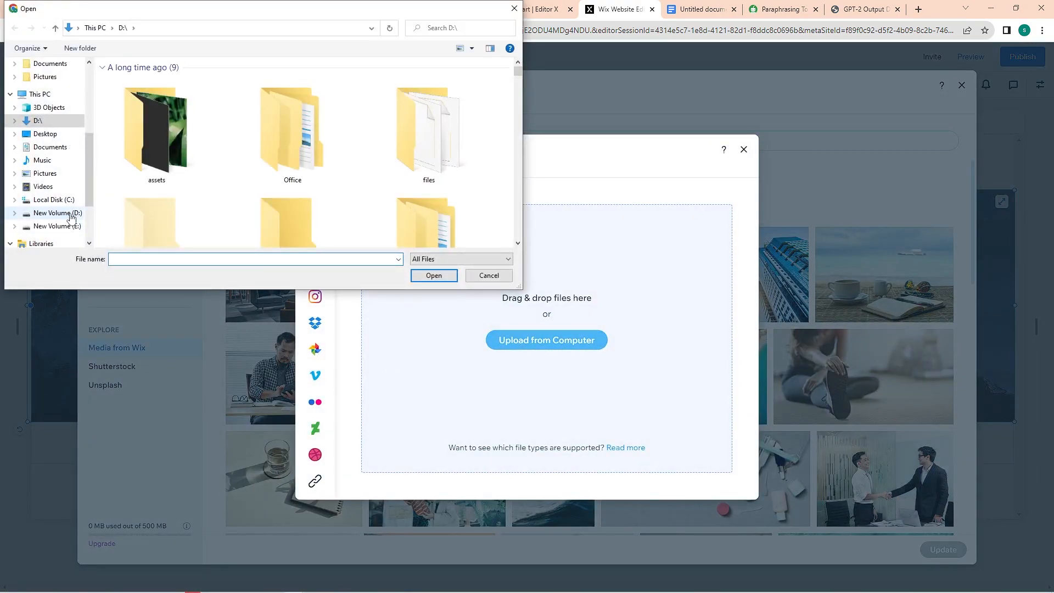
click(69, 214)
click(304, 209)
click(259, 208)
click(215, 209)
click(434, 276)
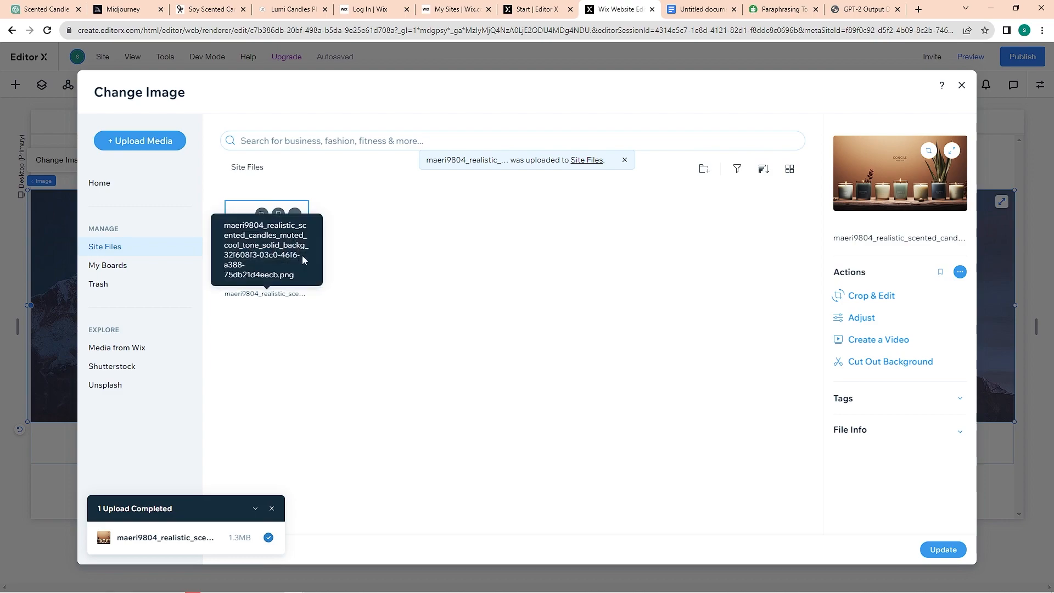
click(944, 550)
click(62, 159)
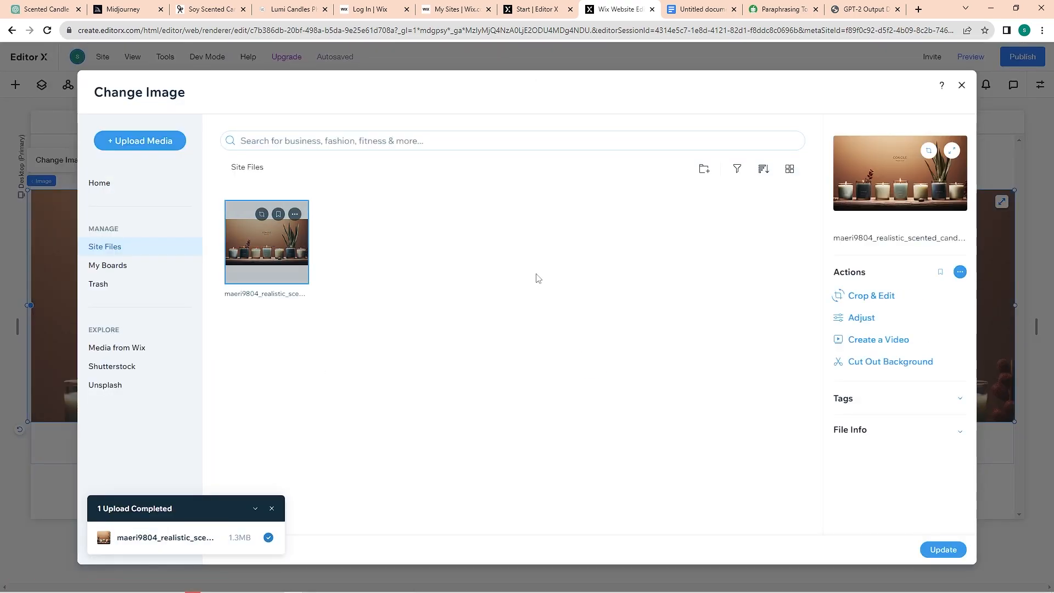
click(943, 550)
mouse_move(610, 367)
mouse_down()
mouse_move(610, 340)
mouse_move(610, 368)
mouse_up()
- Crop the uploaded candle picture to a wide strip around the jars and apply the cropped version to the banner
click(69, 160)
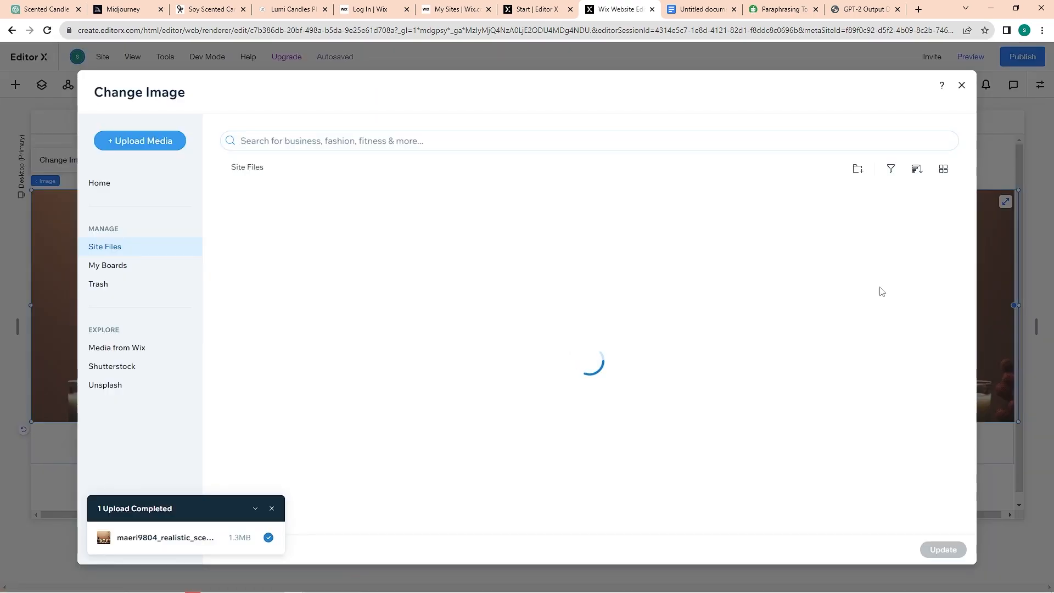
click(261, 247)
click(882, 296)
drag(331, 161, 330, 302)
click(990, 86)
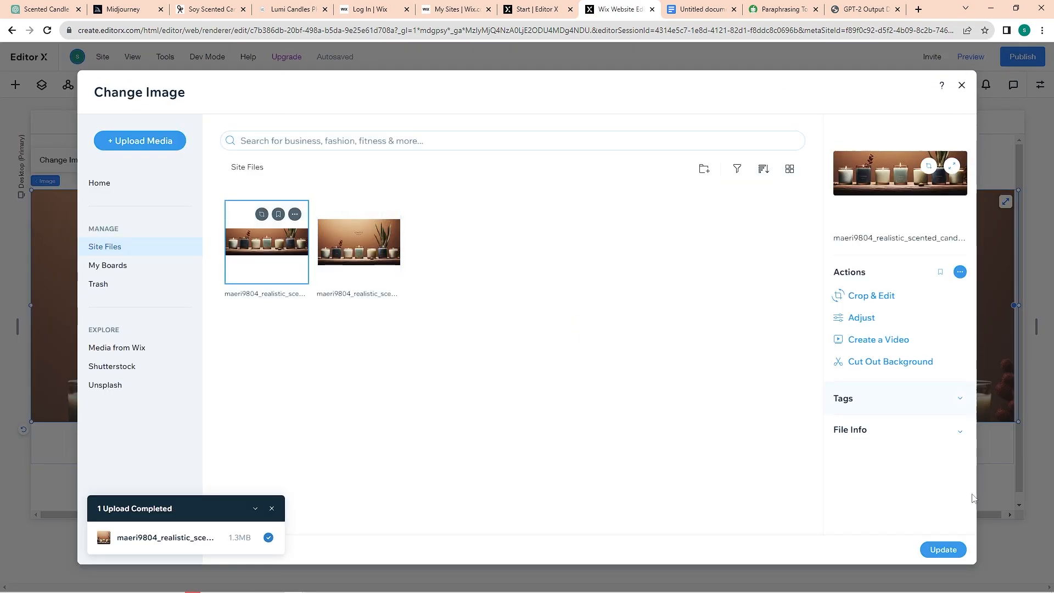
click(944, 550)
- Add a Heading 2 text element to the blank area below the candle banner
scroll(323, 455, down, 1)
scroll(323, 455, up, 1)
click(16, 85)
click(136, 178)
drag(519, 336, 240, 454)
- Replace the new heading's text with the "Our handcrafted jar candles' warm, inviting embrace" paragraph copied from the Google Docs outline
double_click(110, 440)
click(701, 8)
drag(362, 235, 513, 256)
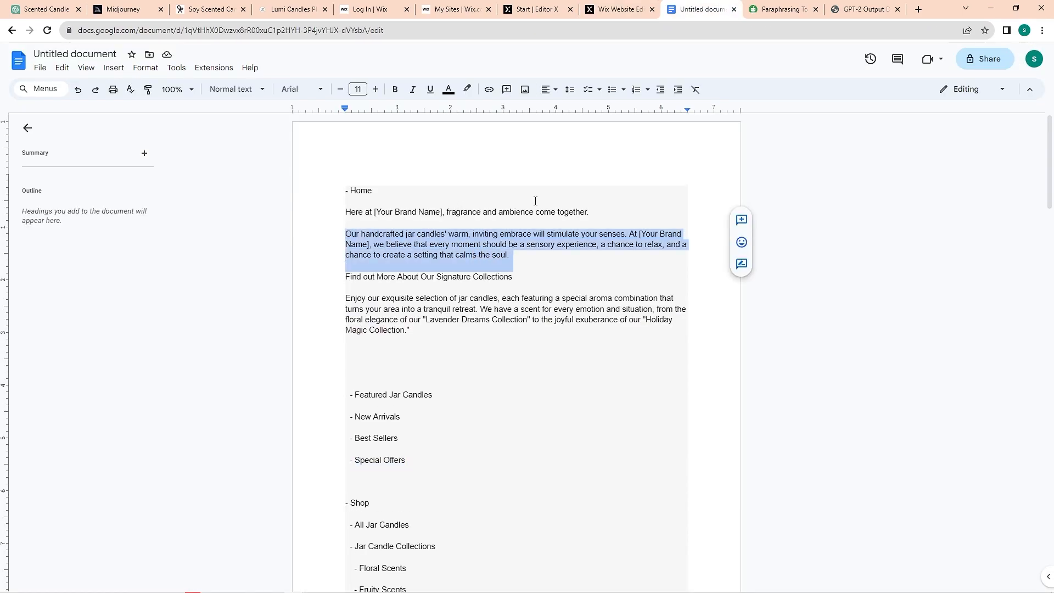
key(ctrl+c)
click(620, 8)
key(ctrl+v)
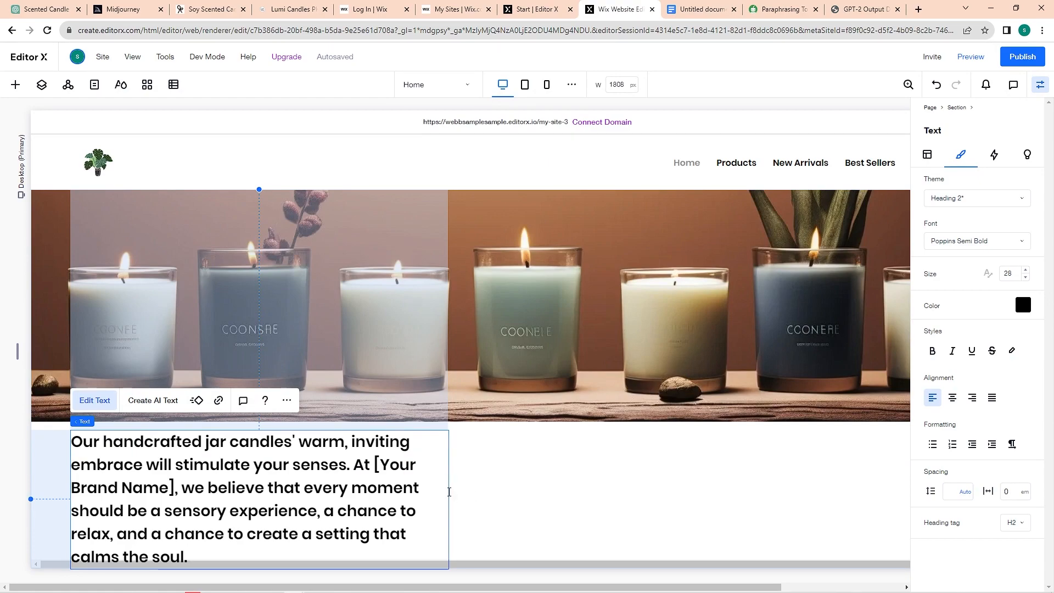
click(487, 493)
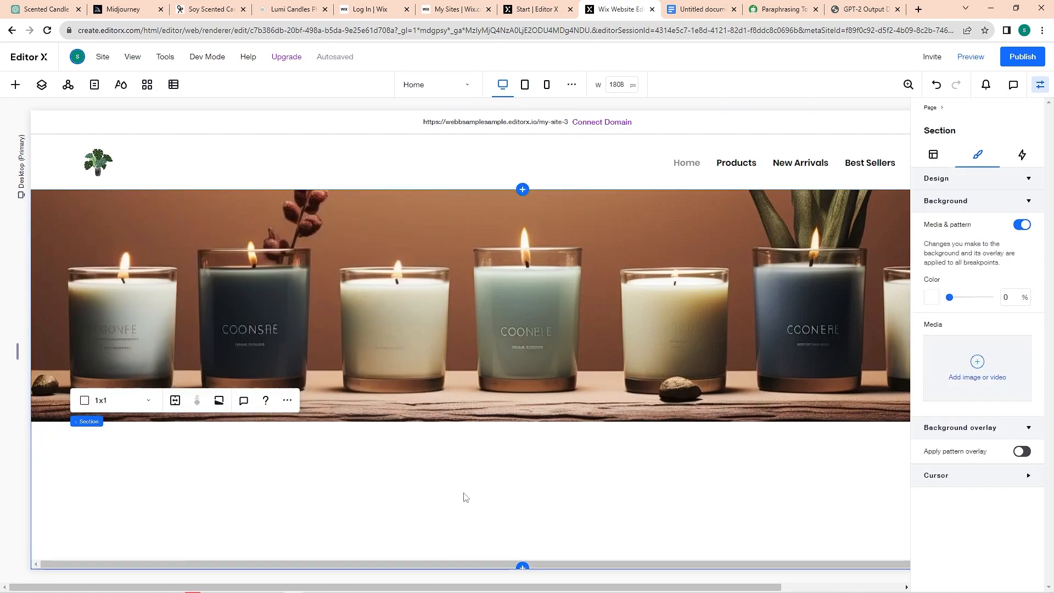
- Move the paragraph up beneath the banner and widen its text box across most of the page
drag(402, 495, 403, 469)
drag(450, 543, 913, 492)
drag(652, 433, 645, 458)
- Publish the site at the free address webbsamplesample.editorx.io/my-site-3
click(1022, 56)
click(553, 438)
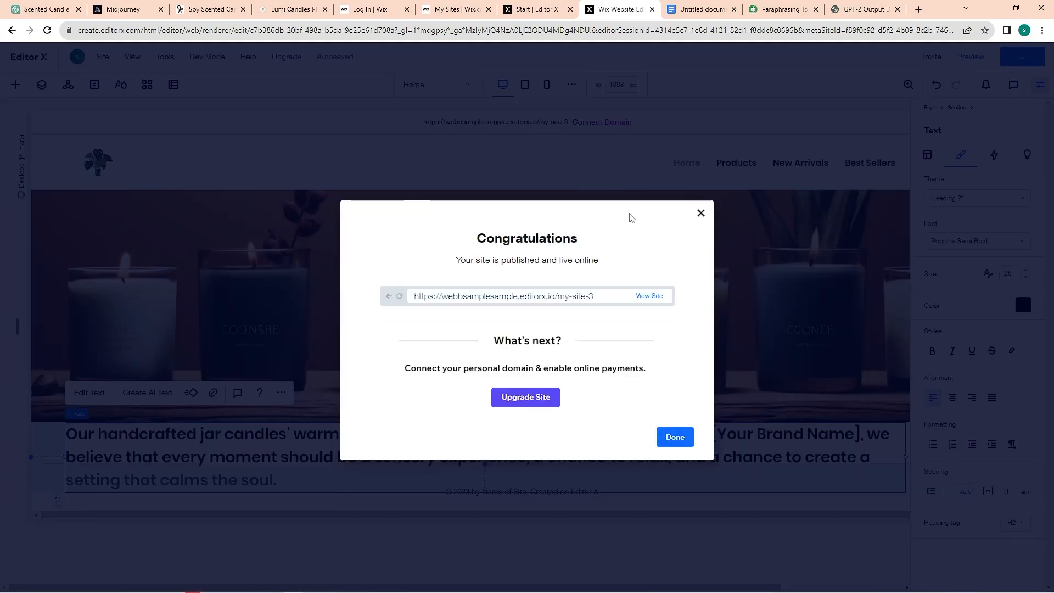